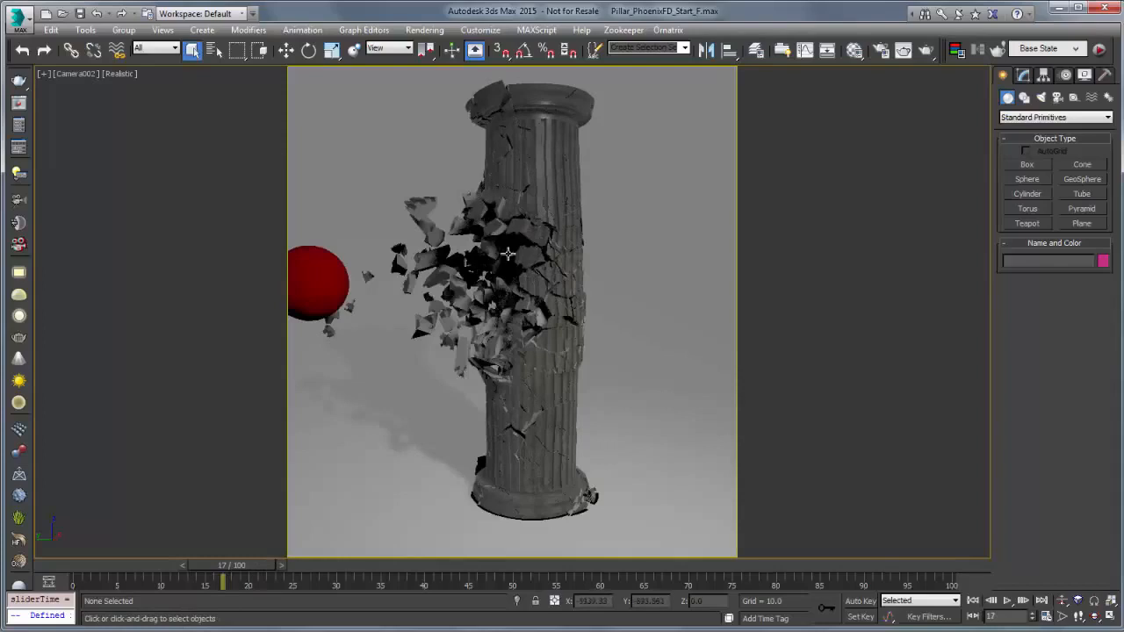
Step: In the Top view at frame 18, create a PHXSimulator about 57 × 119 × 99 around the sphere, debris and pillar, and return to Camera002
mouse_move(231, 564)
left_mouse_down()
mouse_move(151, 569)
mouse_move(228, 567)
left_mouse_up()
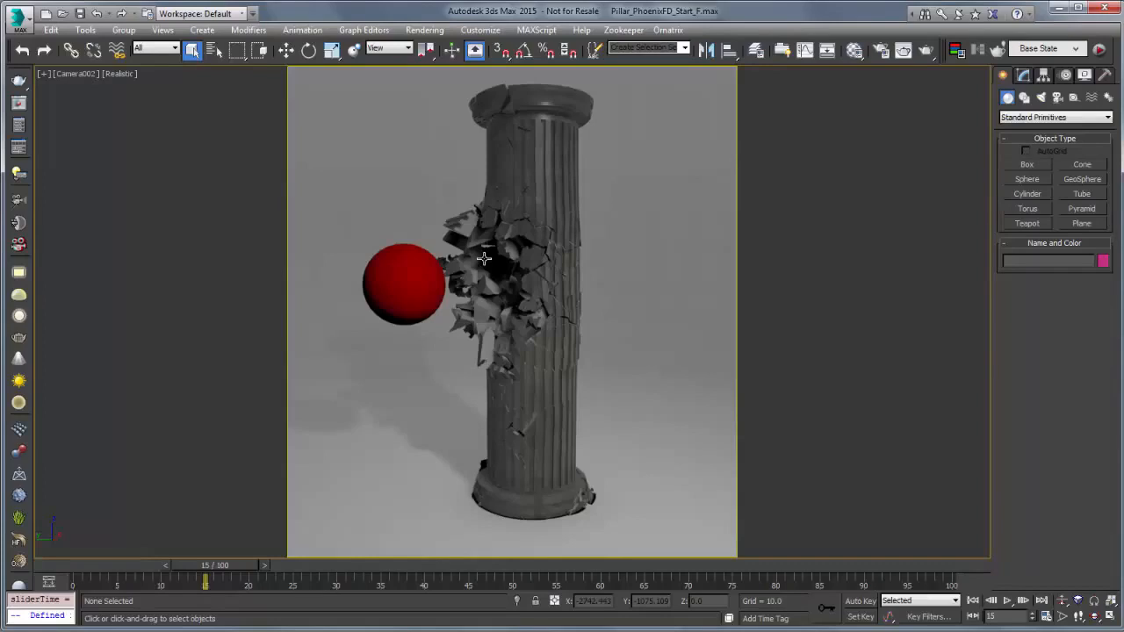
key("t")
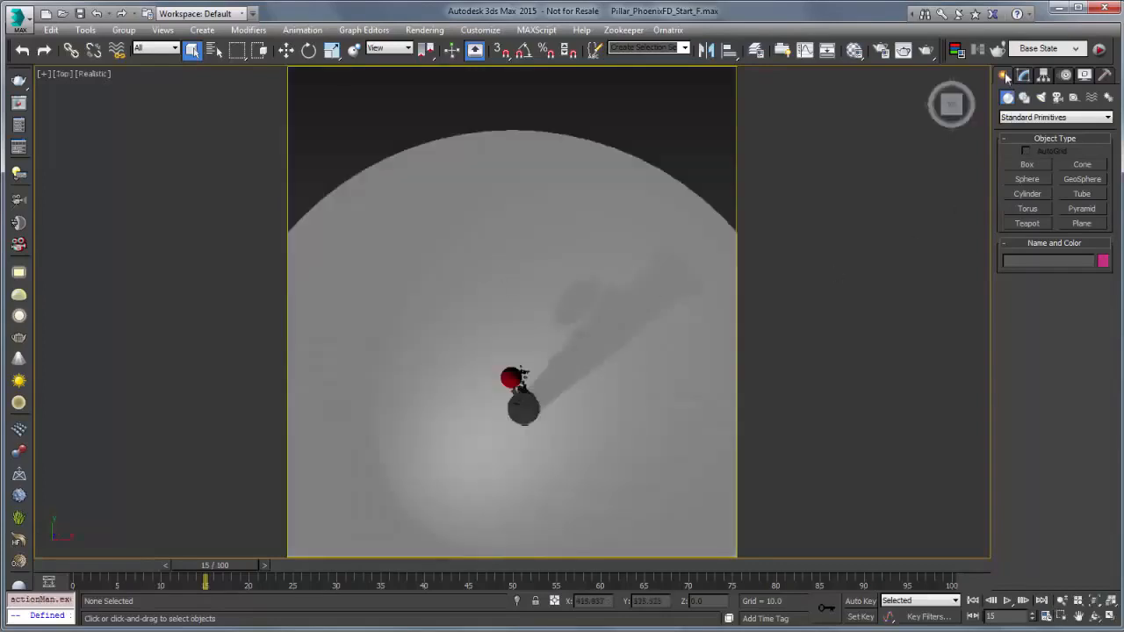
left_click(1029, 118)
left_click(1021, 276)
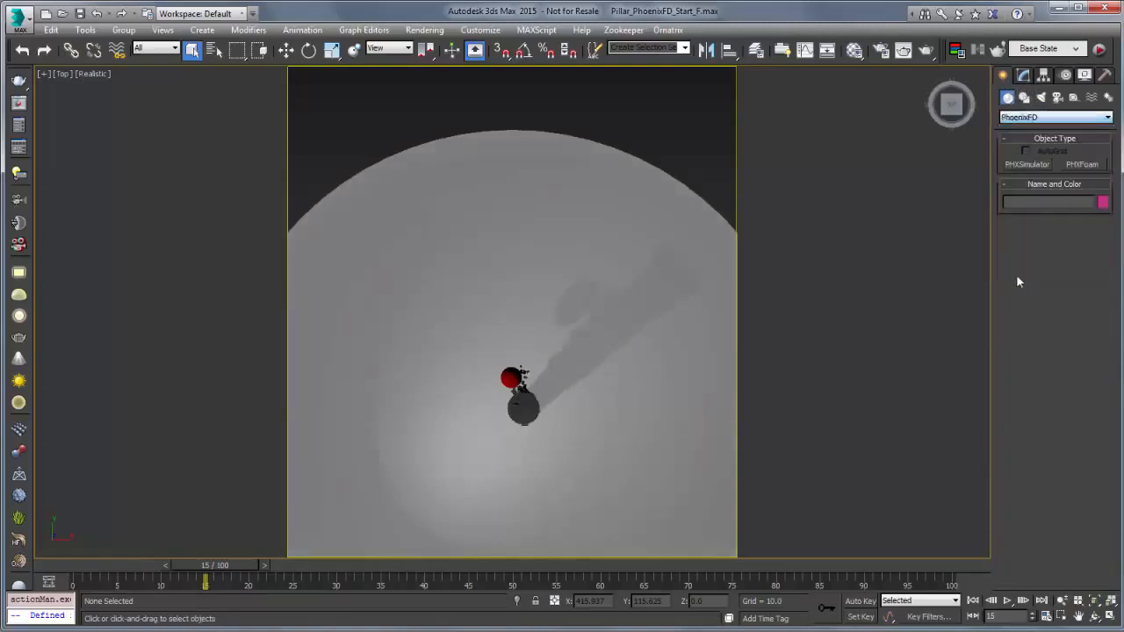
left_click(1029, 165)
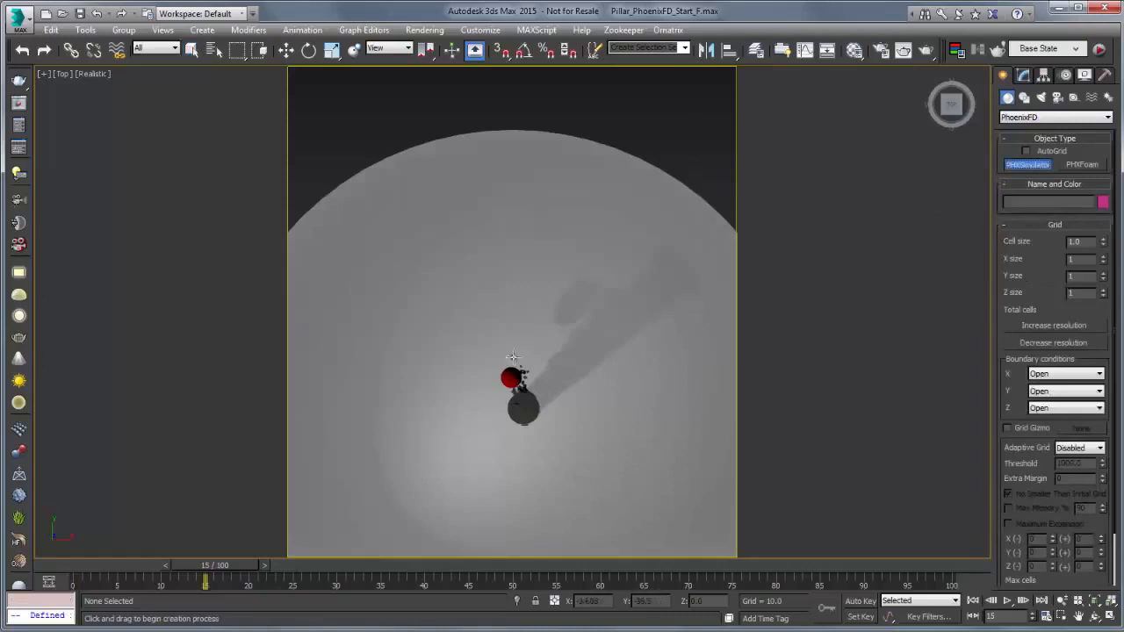
left_click_drag(220, 566, 248, 566)
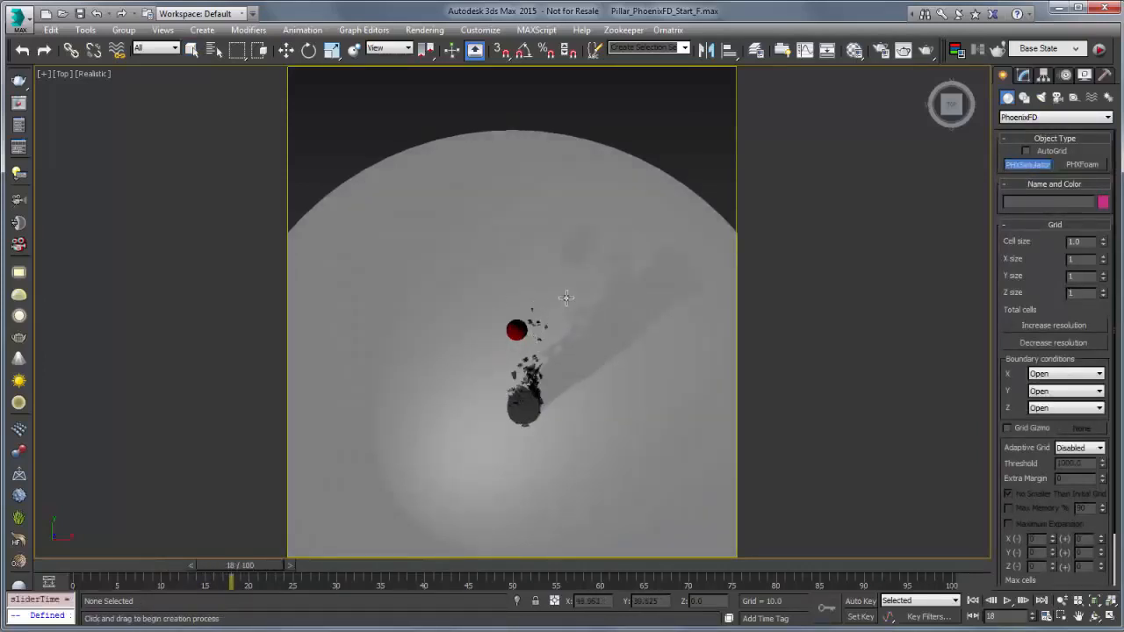
left_click_drag(557, 300, 492, 432)
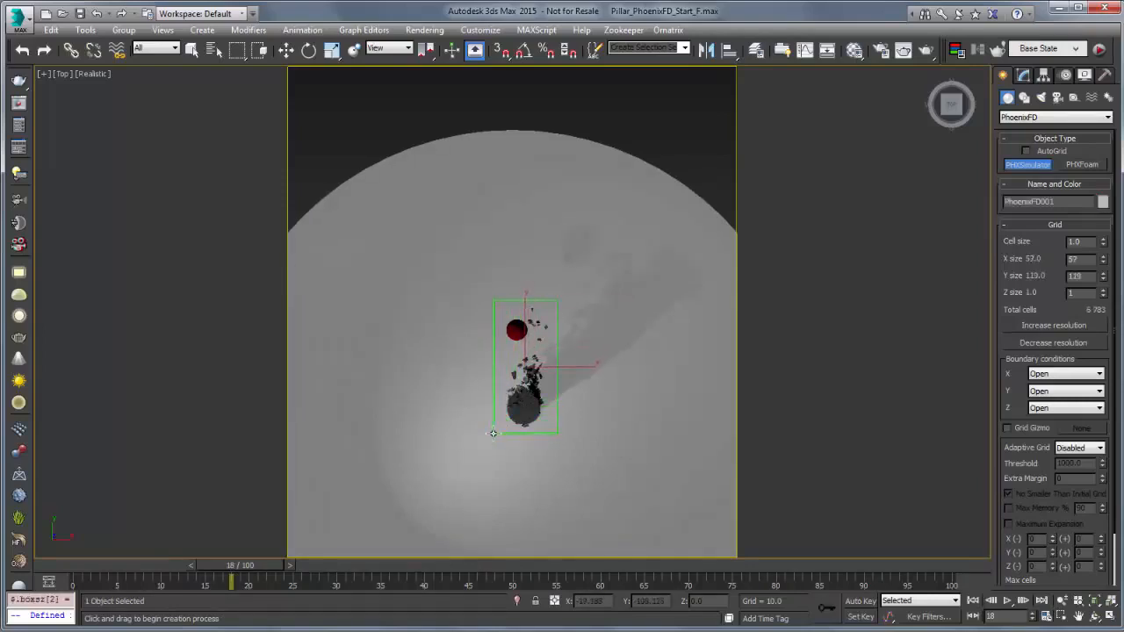
left_click(505, 323)
key("c")
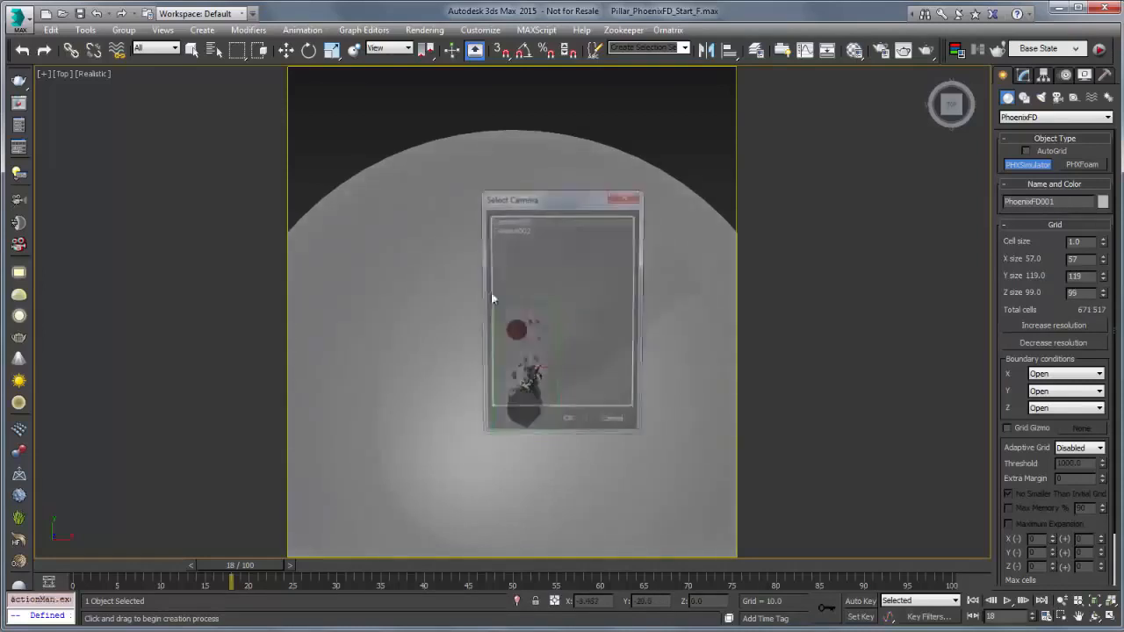
double_click(507, 231)
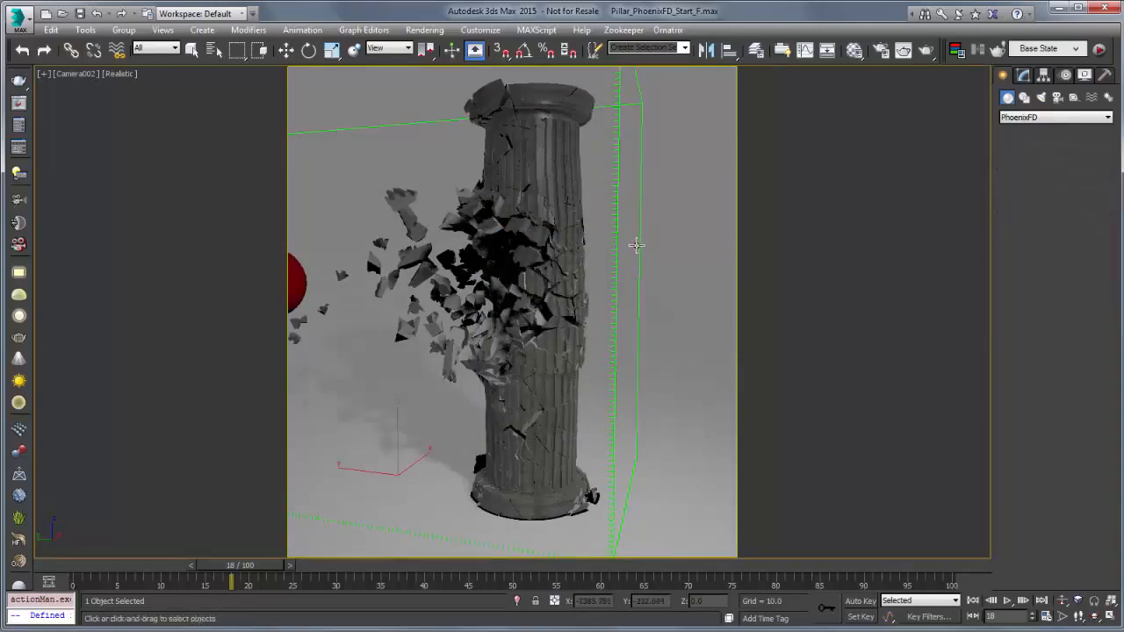
right_click(636, 245)
Step: Resize the simulator grid to X 55, Y 111 and Z 91
left_click(1024, 74)
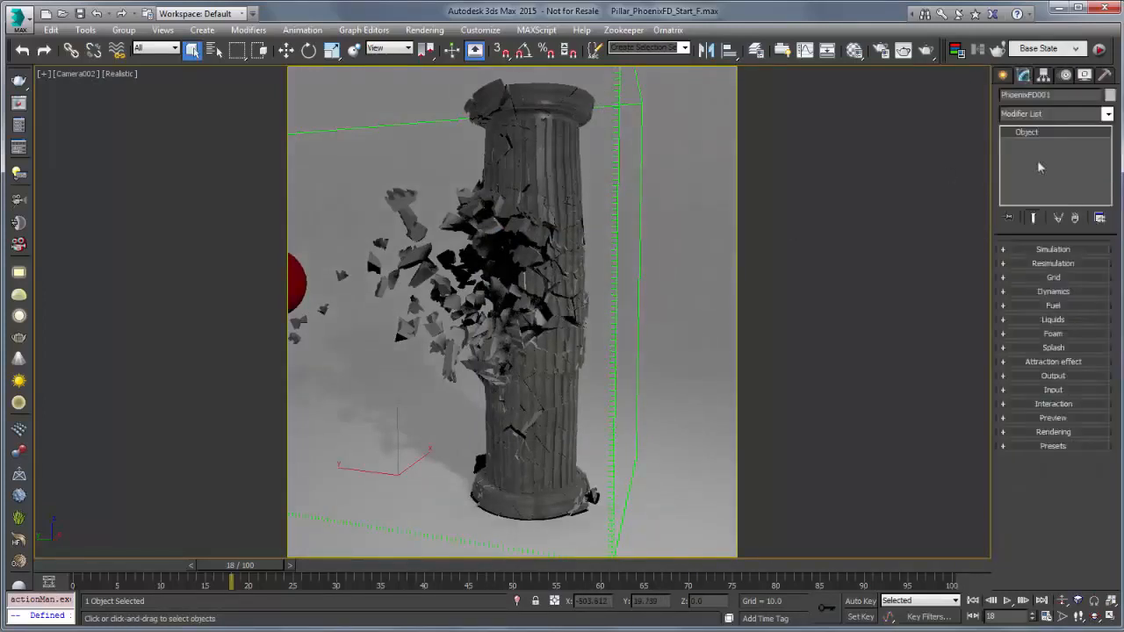
left_click(1038, 279)
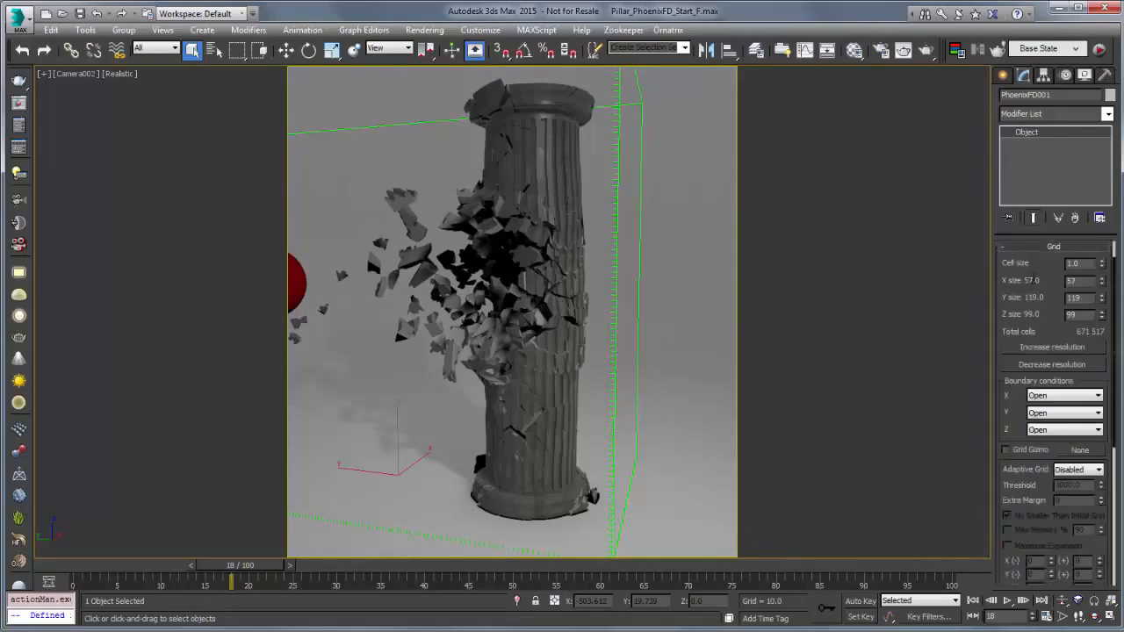
left_click(1100, 284)
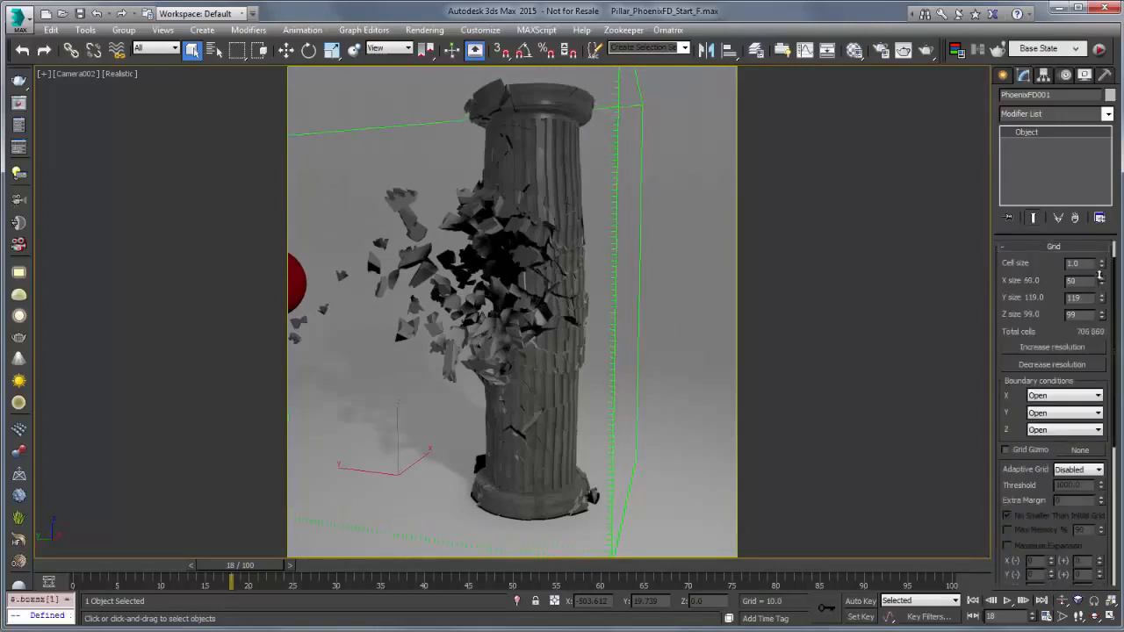
left_click(1099, 282)
left_click_drag(1101, 301, 1101, 321)
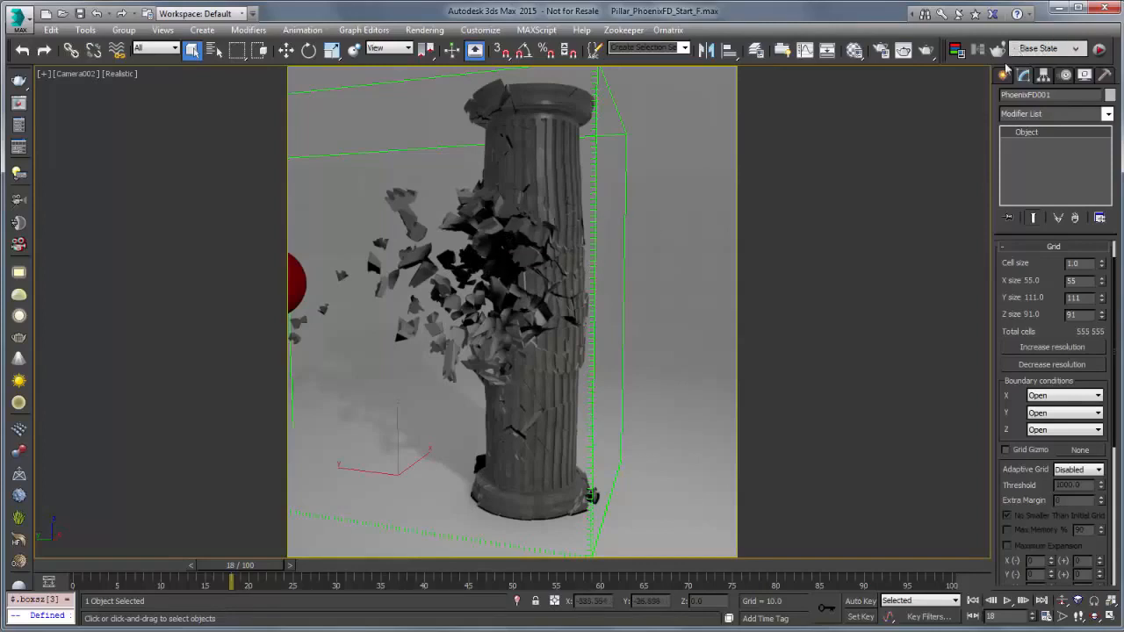
Step: Create a PHXSource helper on the floor beside the pillar, just outside the simulator grid
left_click(1002, 75)
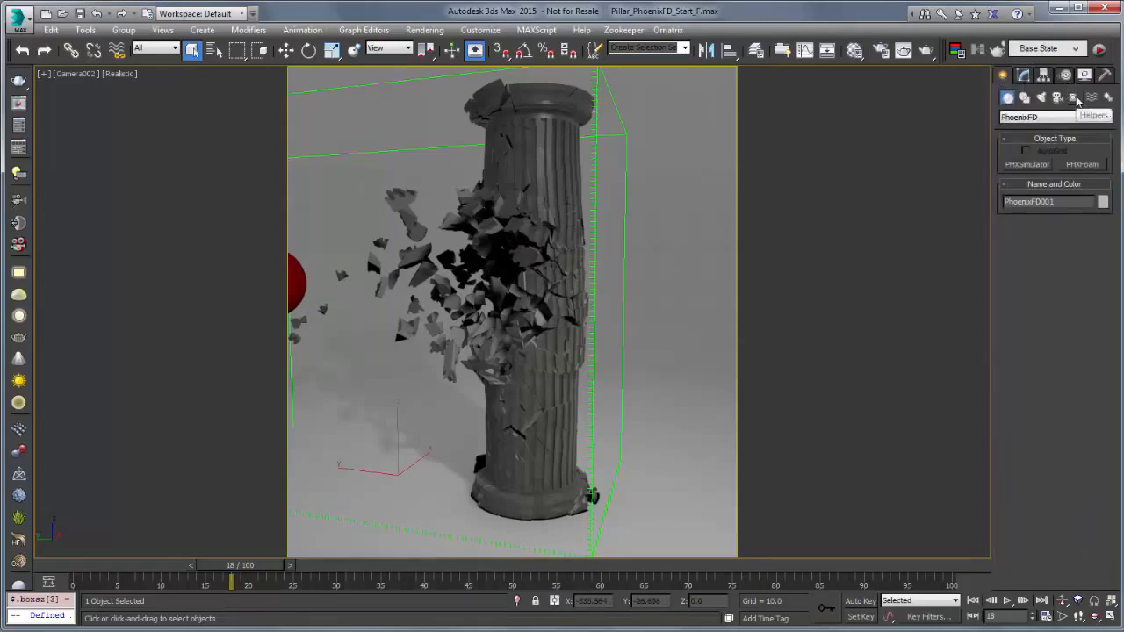
left_click(1073, 96)
left_click(1063, 121)
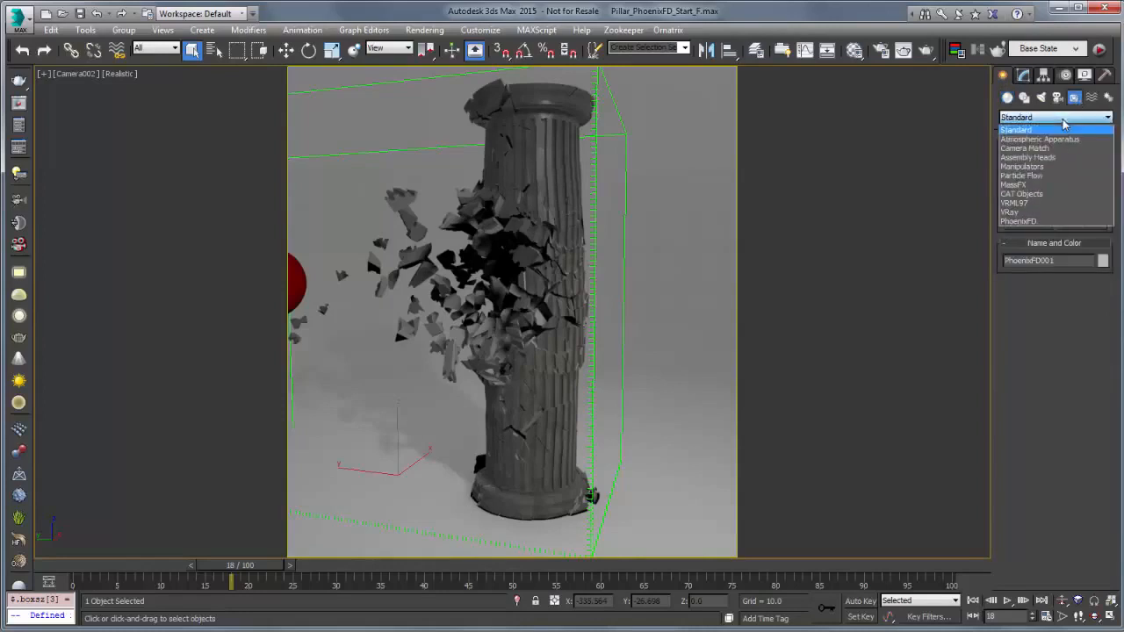
left_click(1032, 221)
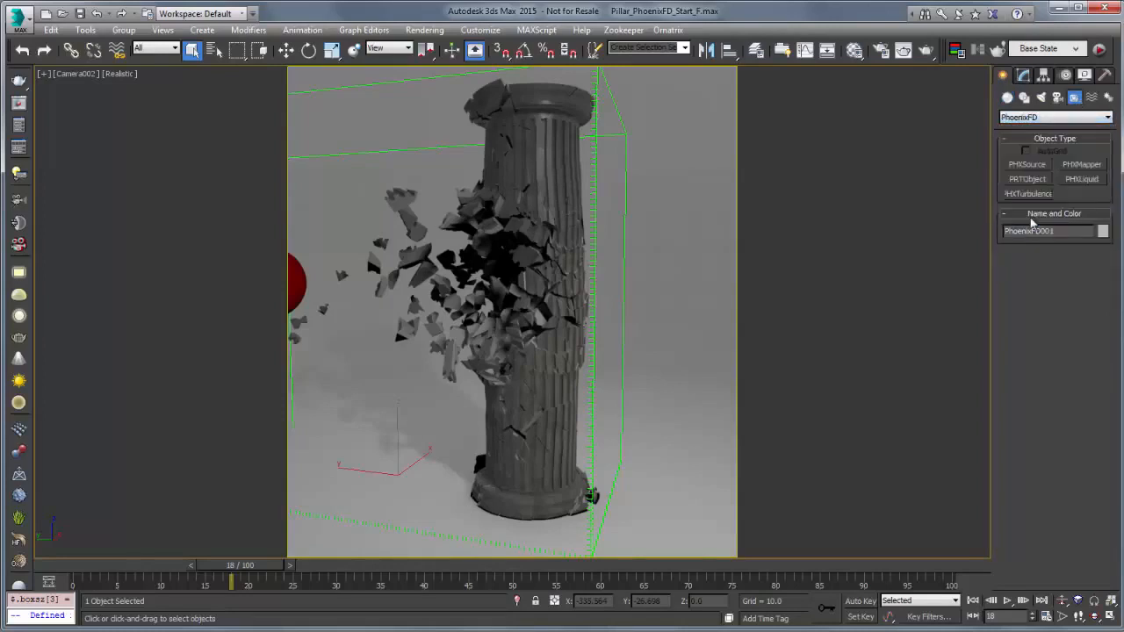
left_click(1029, 165)
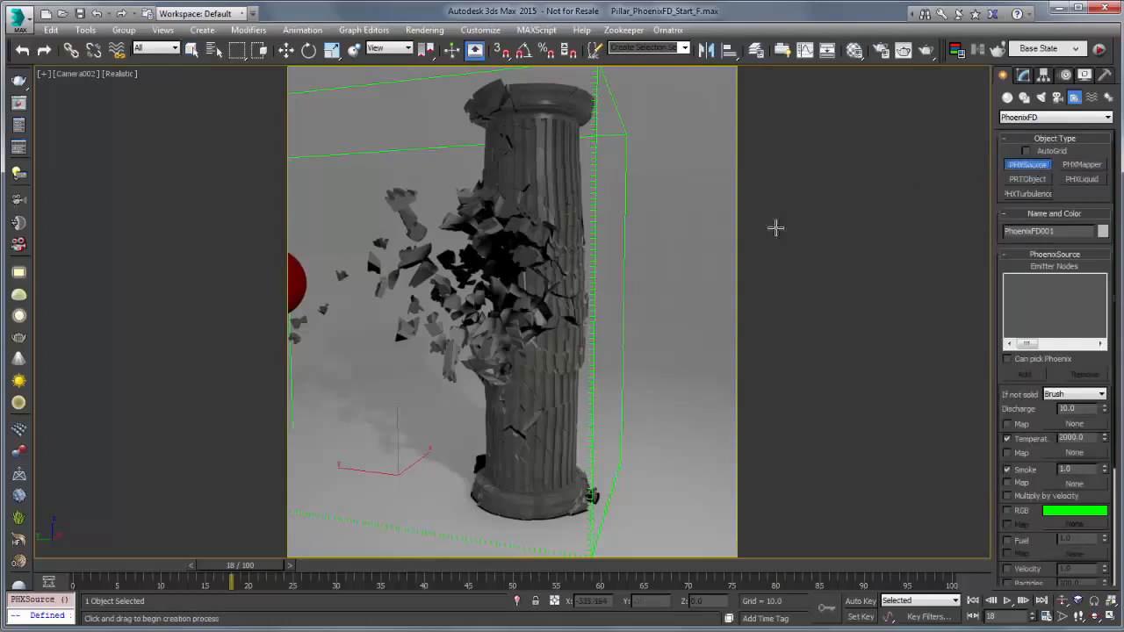
left_click(656, 453)
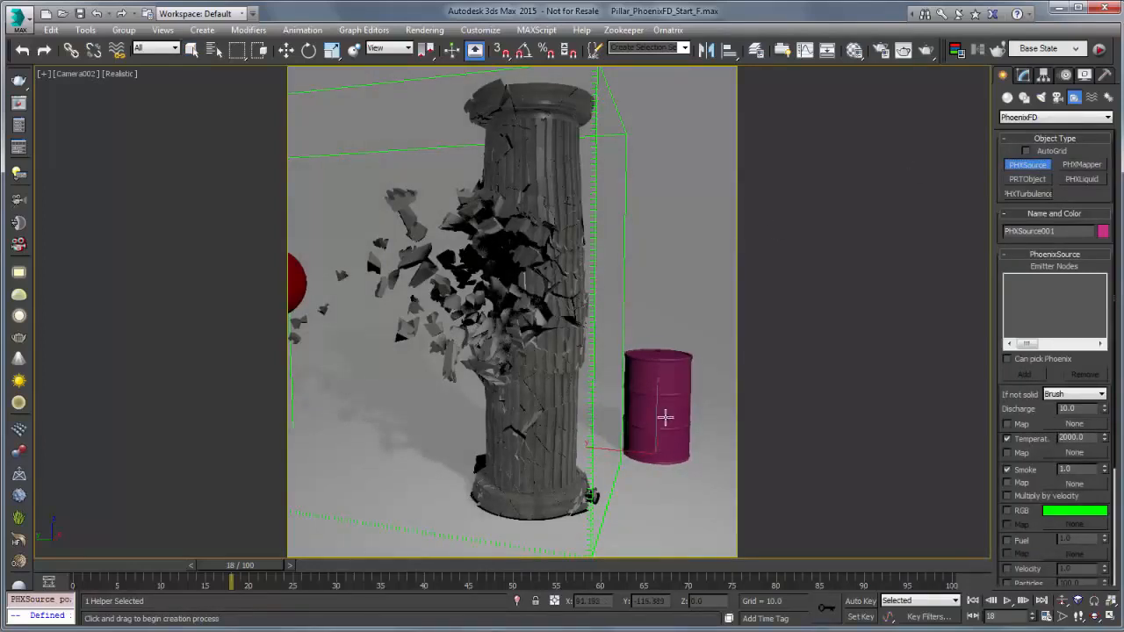
right_click(664, 418)
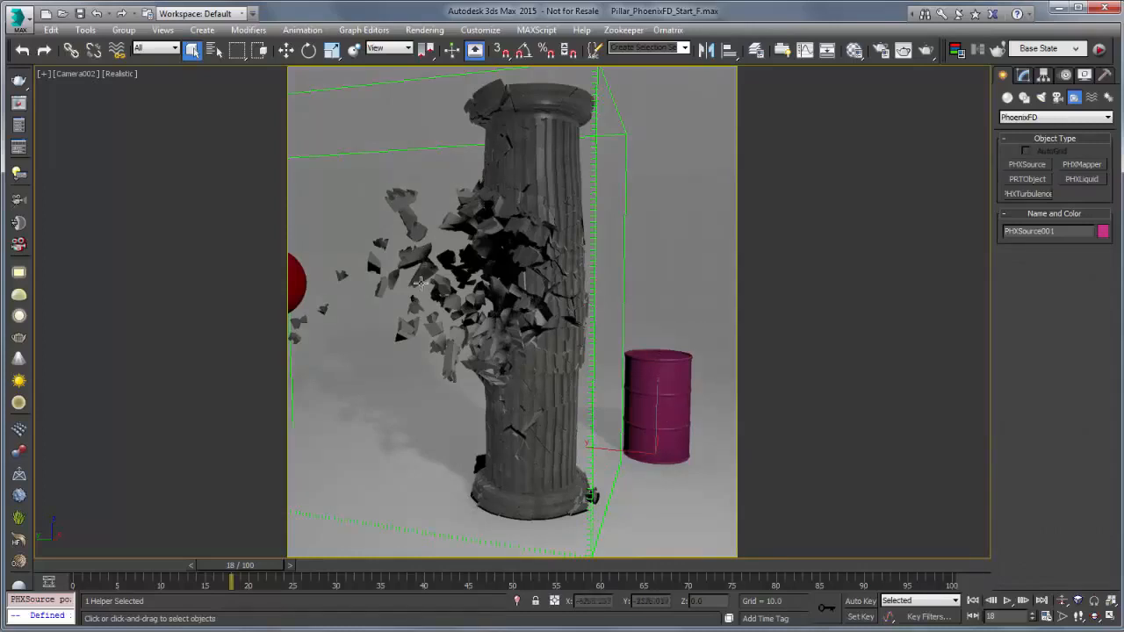
Step: Select the Frags selection set to examine which pillar fragments it holds, and reselect the PHXSource helper
left_click(686, 48)
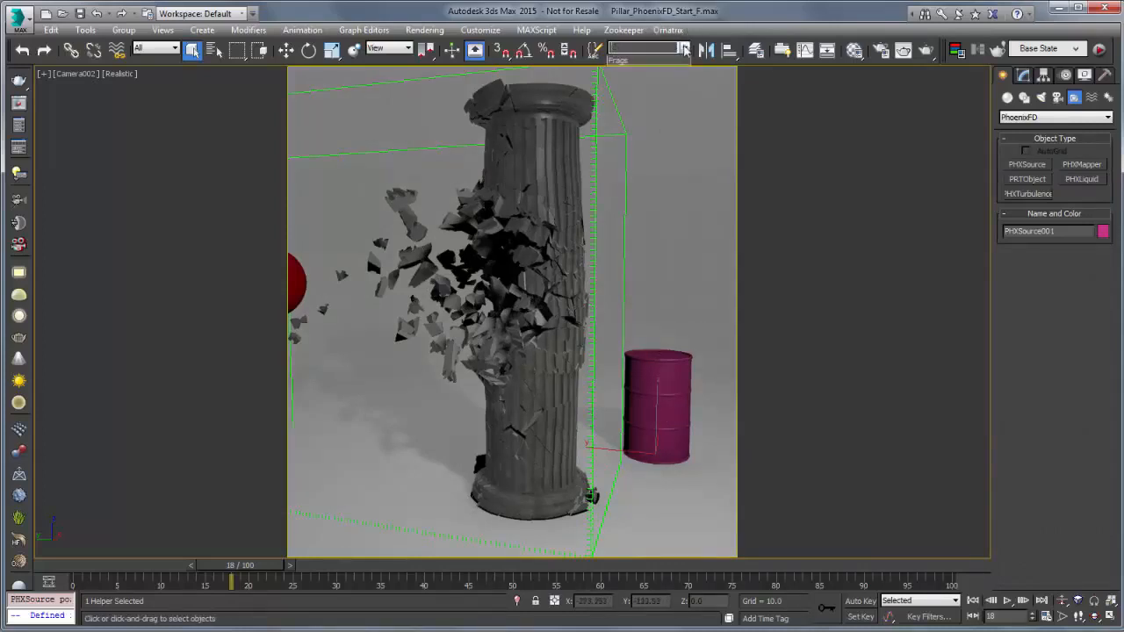
left_click(636, 62)
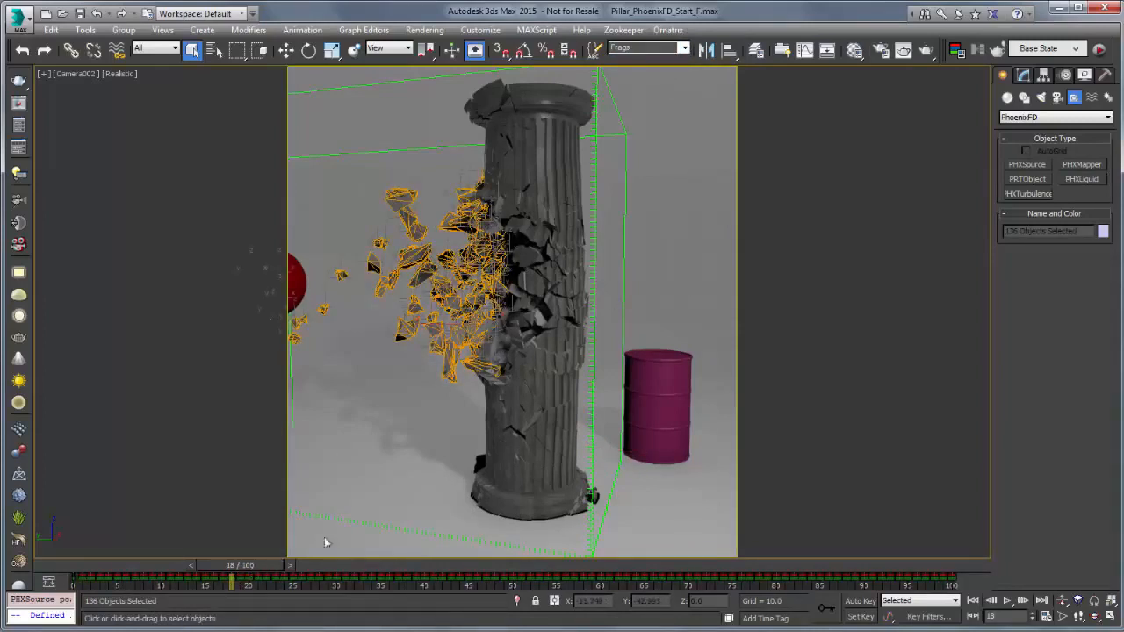
left_click(666, 374)
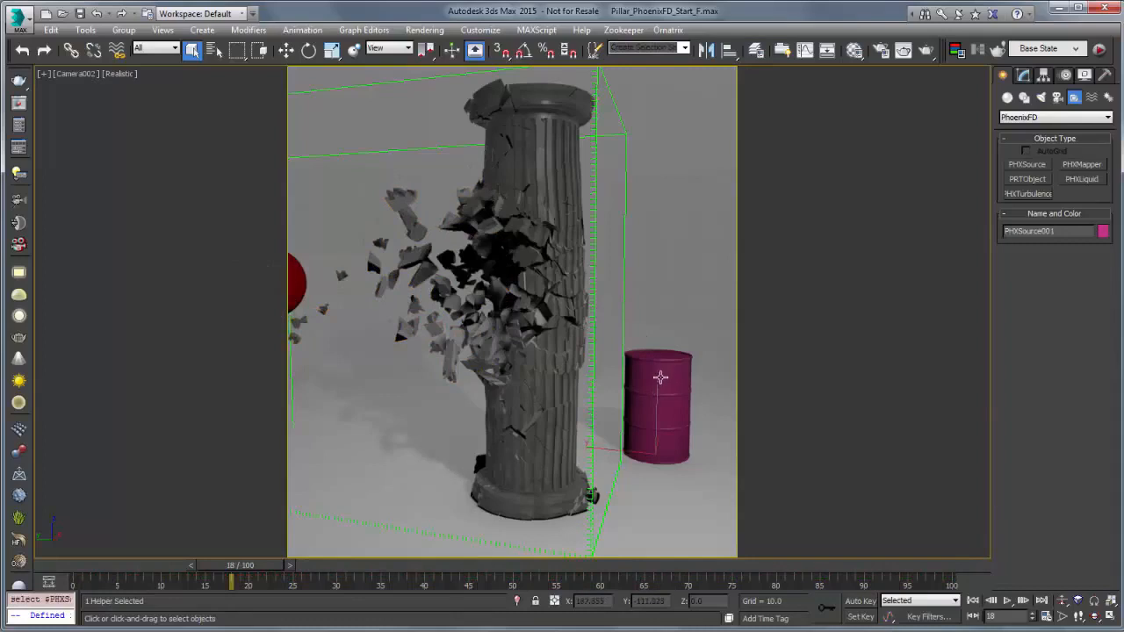
Step: Add all objects of the Frags selection set to the PHXSource's emitter nodes
left_click(1024, 75)
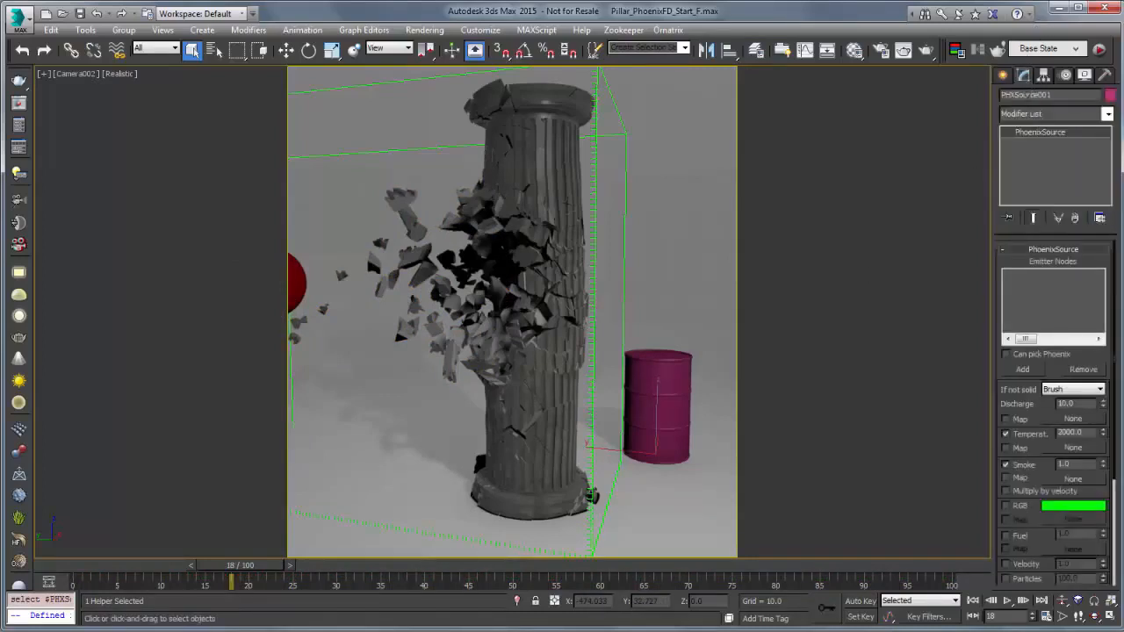
left_click(1023, 369)
key("h")
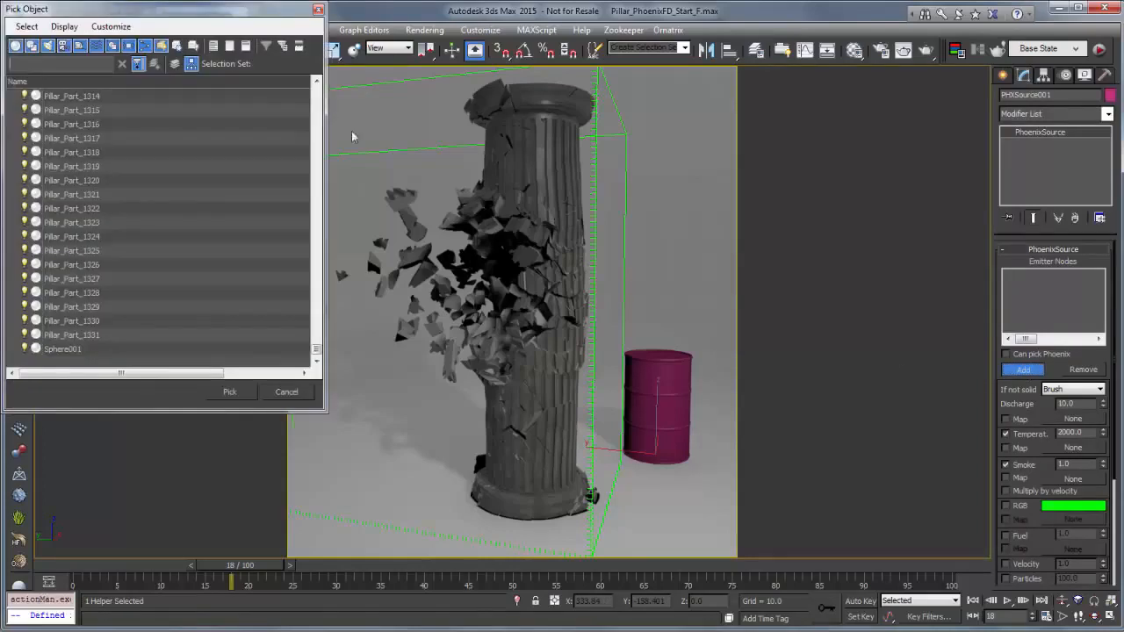
left_click(320, 69)
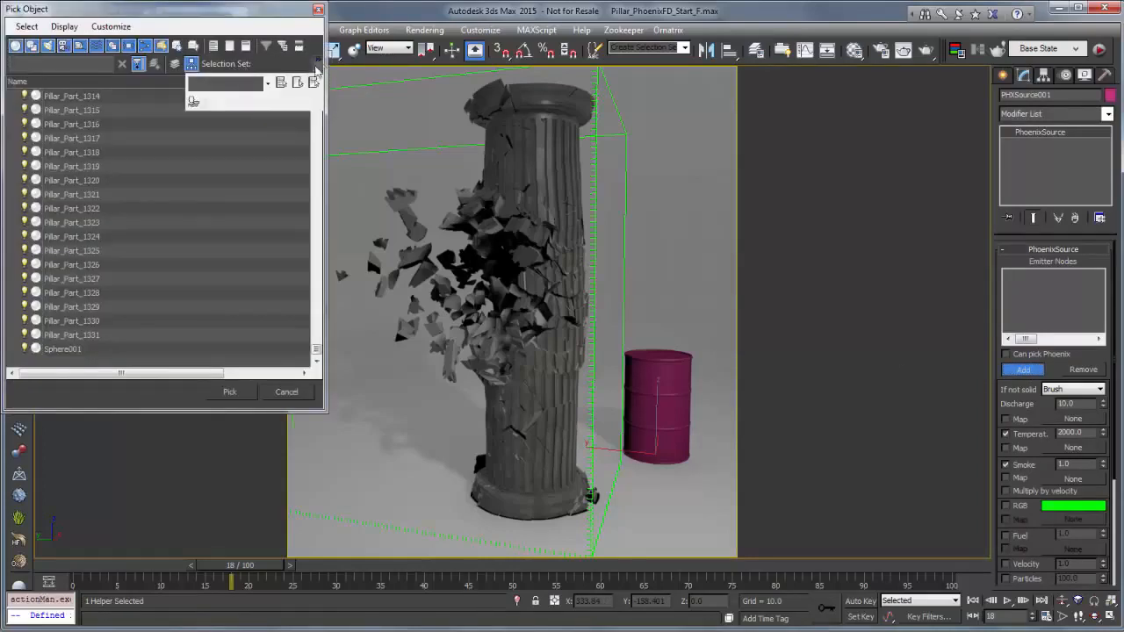
left_click(269, 85)
left_click(254, 94)
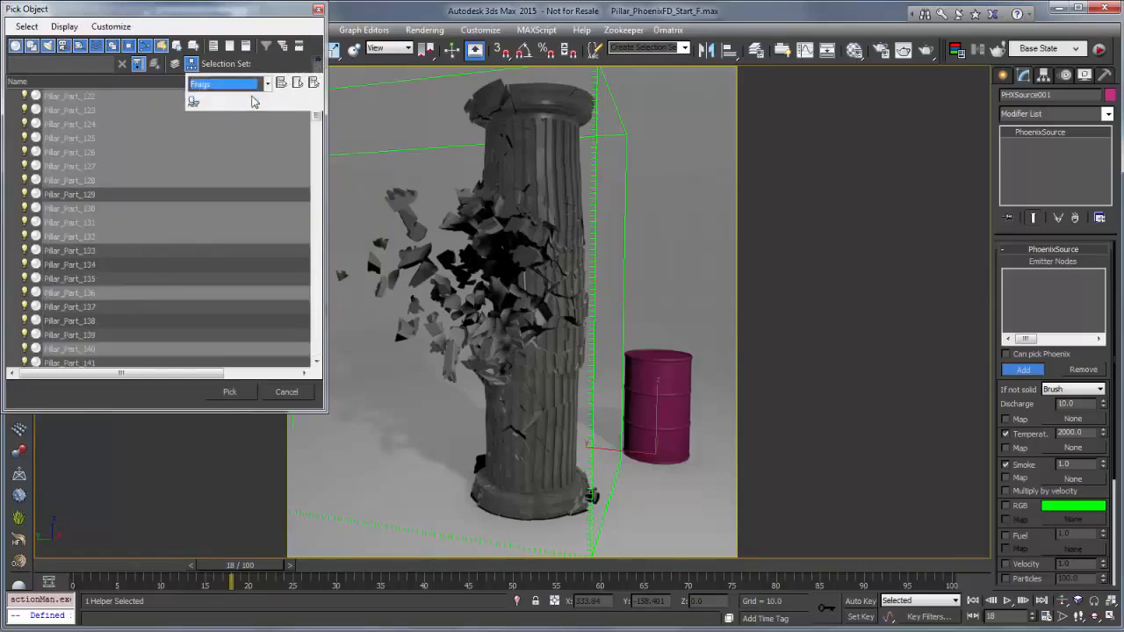
left_click(228, 391)
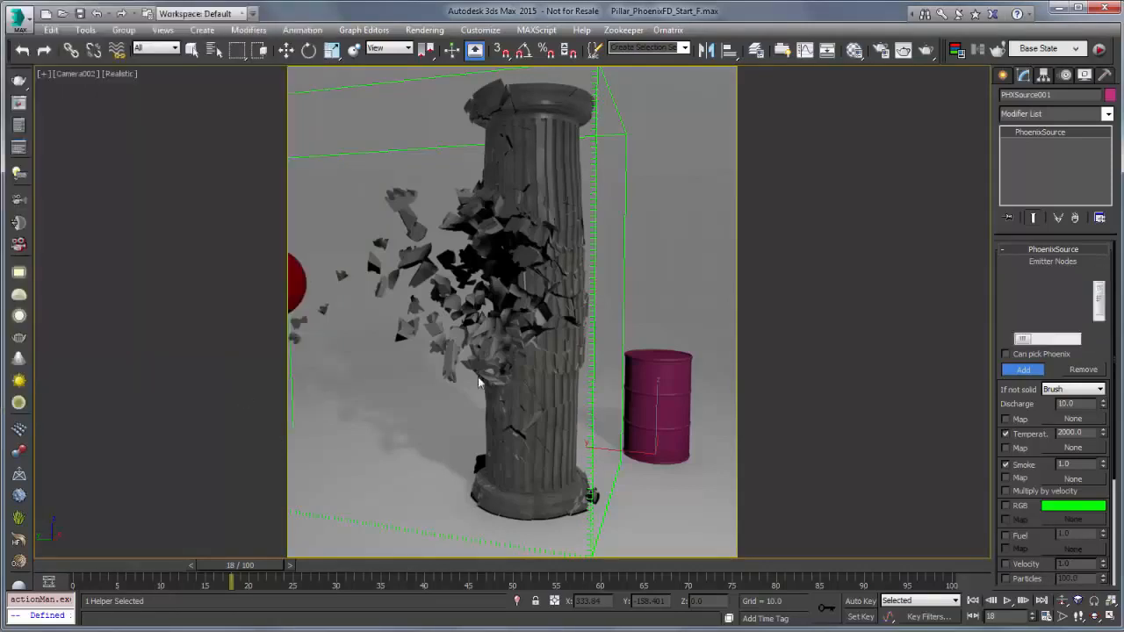
mouse_move(1097, 292)
left_mouse_down()
mouse_move(1099, 326)
mouse_move(1100, 275)
left_mouse_up()
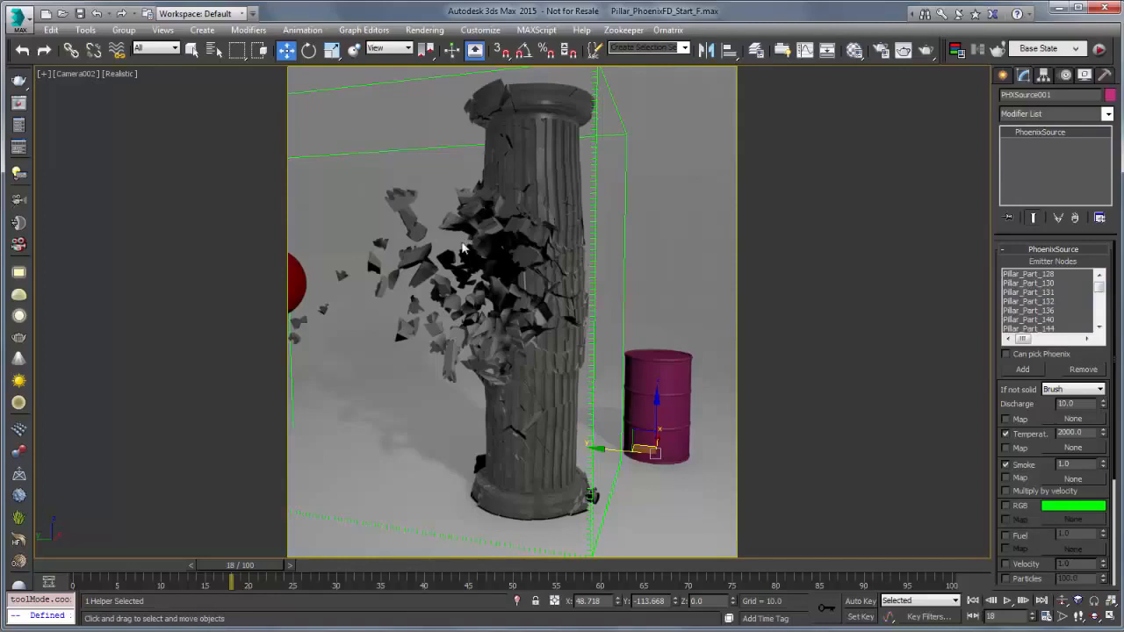
Step: With Auto Key on at frame 13, key the PHXSource's Discharge at 10
left_click_drag(1007, 401, 1006, 312)
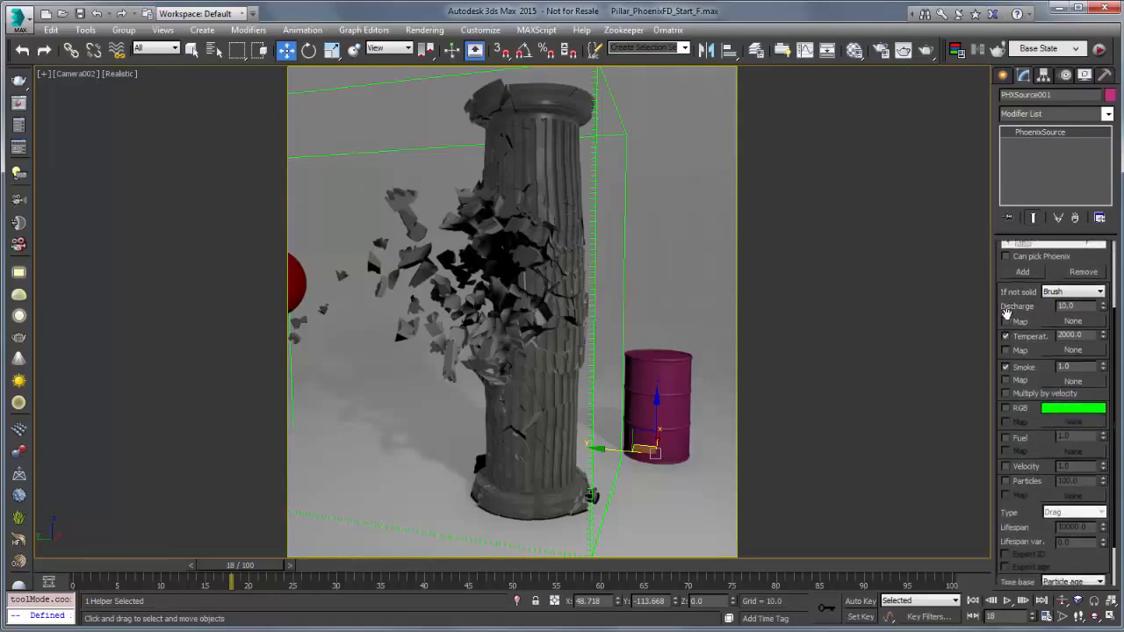
left_click_drag(1081, 307, 1004, 307)
left_click_drag(235, 581, 64, 575)
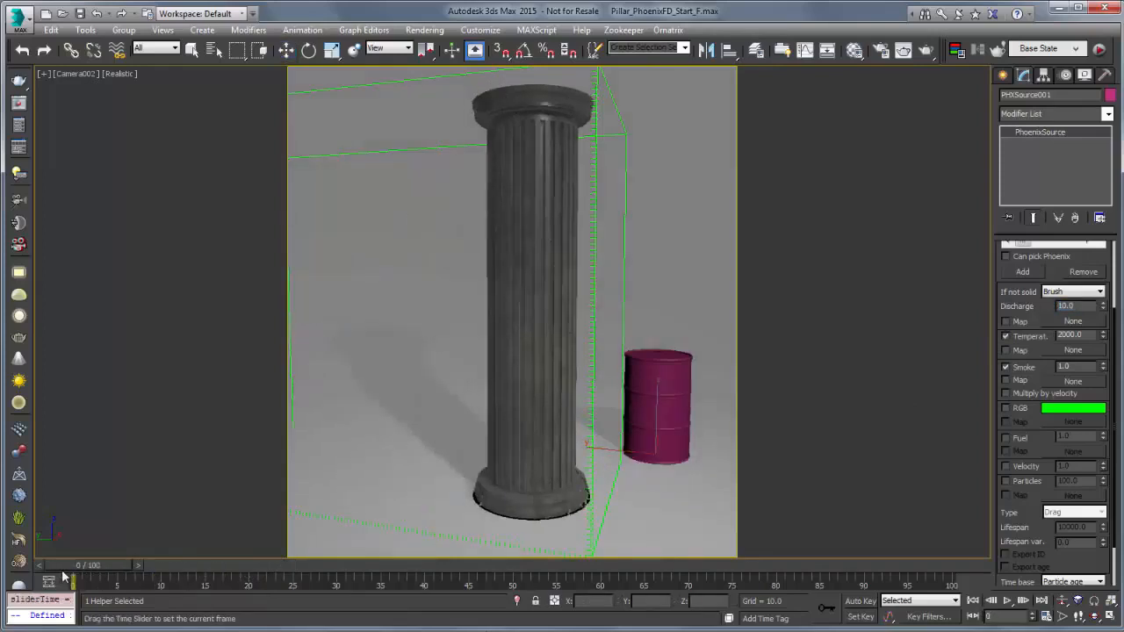
key("w")
left_click_drag(83, 568, 200, 568)
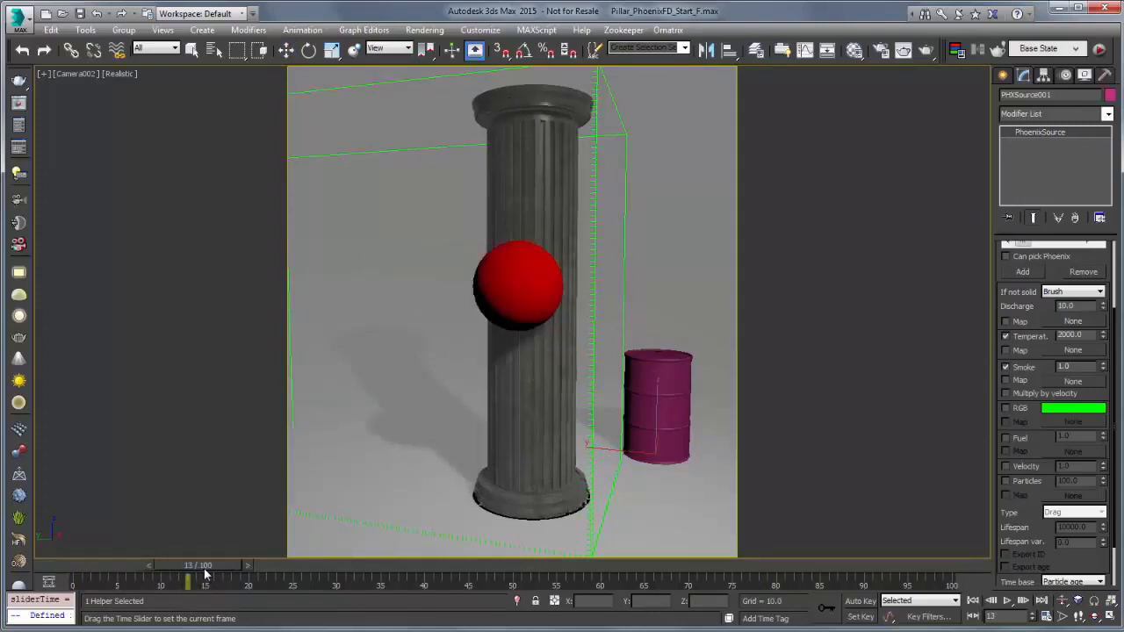
left_click(864, 604)
left_click_drag(1073, 306, 1051, 306)
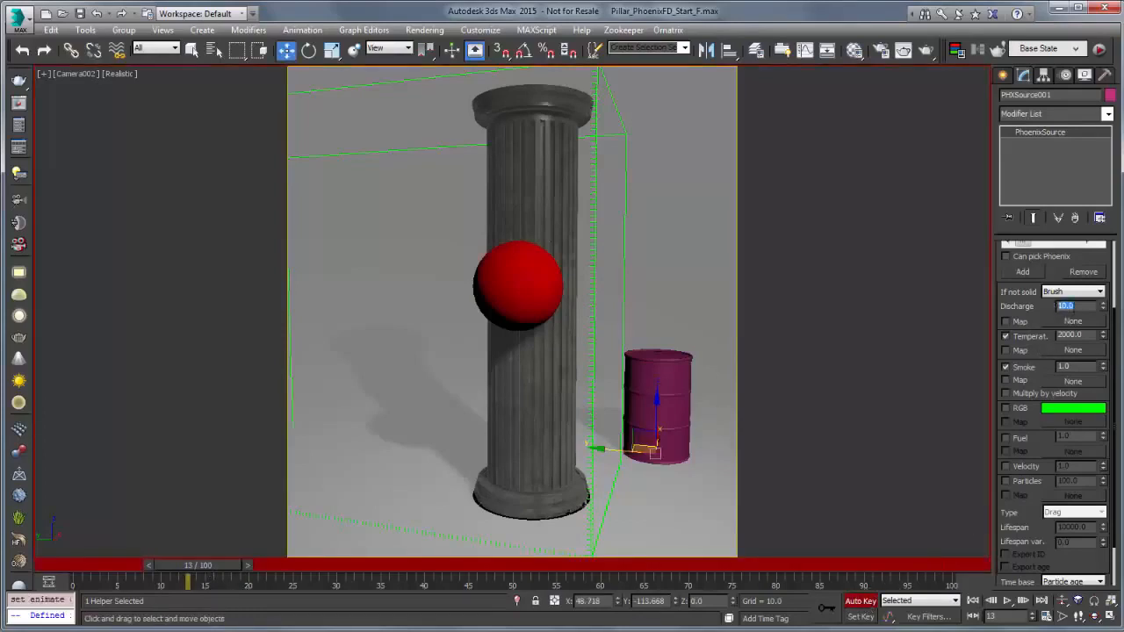
left_click(1103, 308)
left_click_drag(1082, 307, 1037, 307)
type("10")
key("Return")
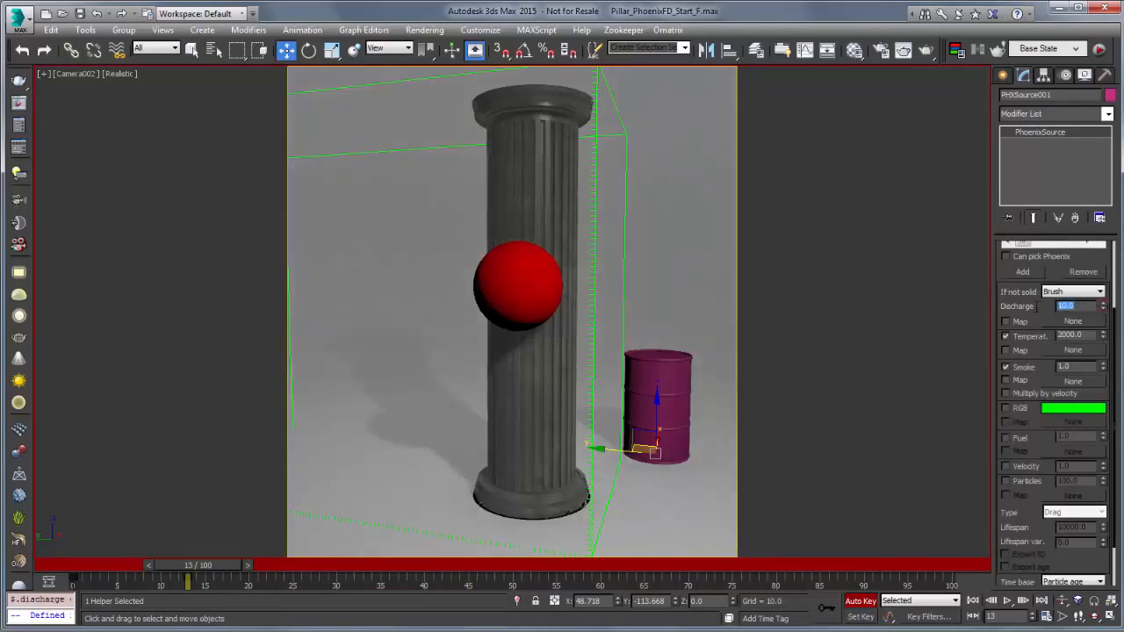
Step: Key the PHXSource's Discharge at 0 on frame 12 and scrub back to frame 9
left_click(148, 566)
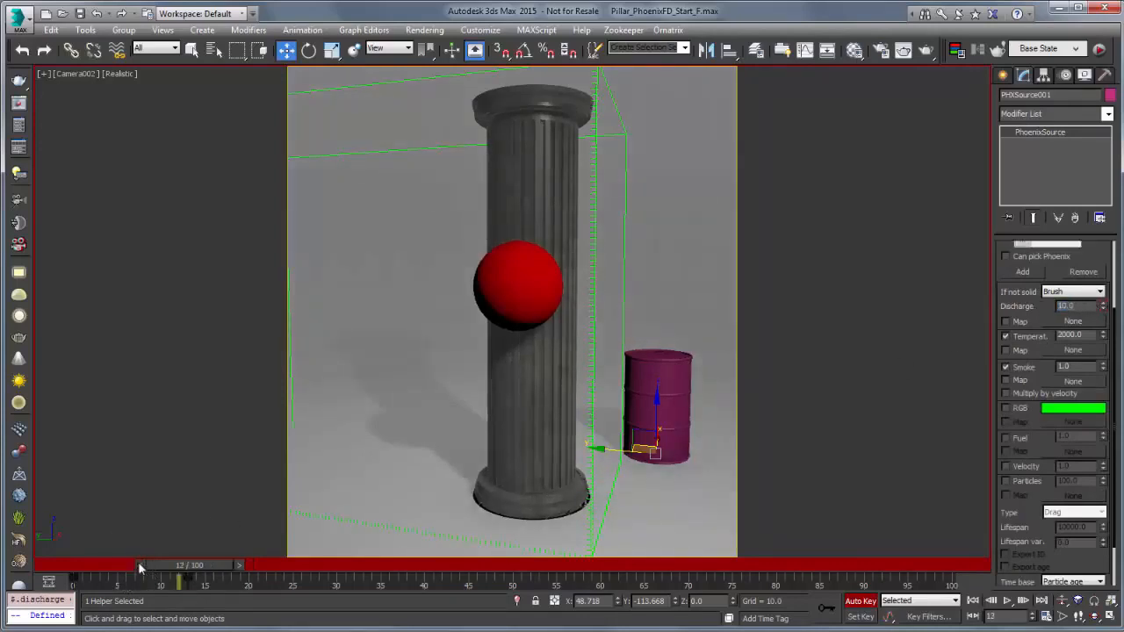
right_click(1104, 311)
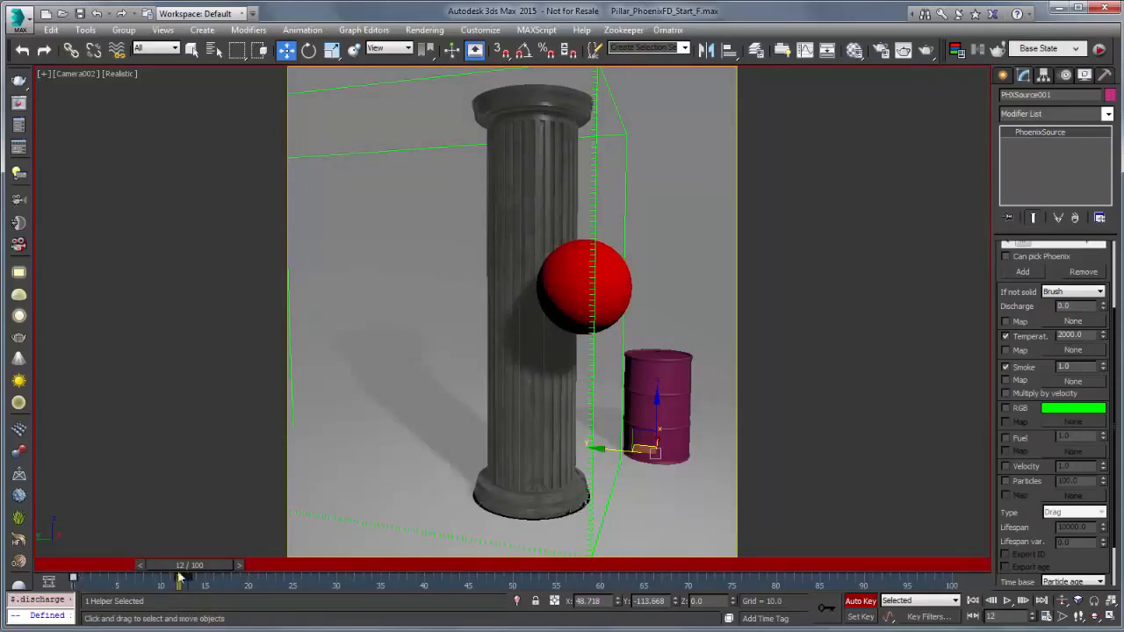
mouse_move(198, 563)
left_mouse_down()
mouse_move(129, 572)
mouse_move(254, 565)
mouse_move(179, 572)
left_mouse_up()
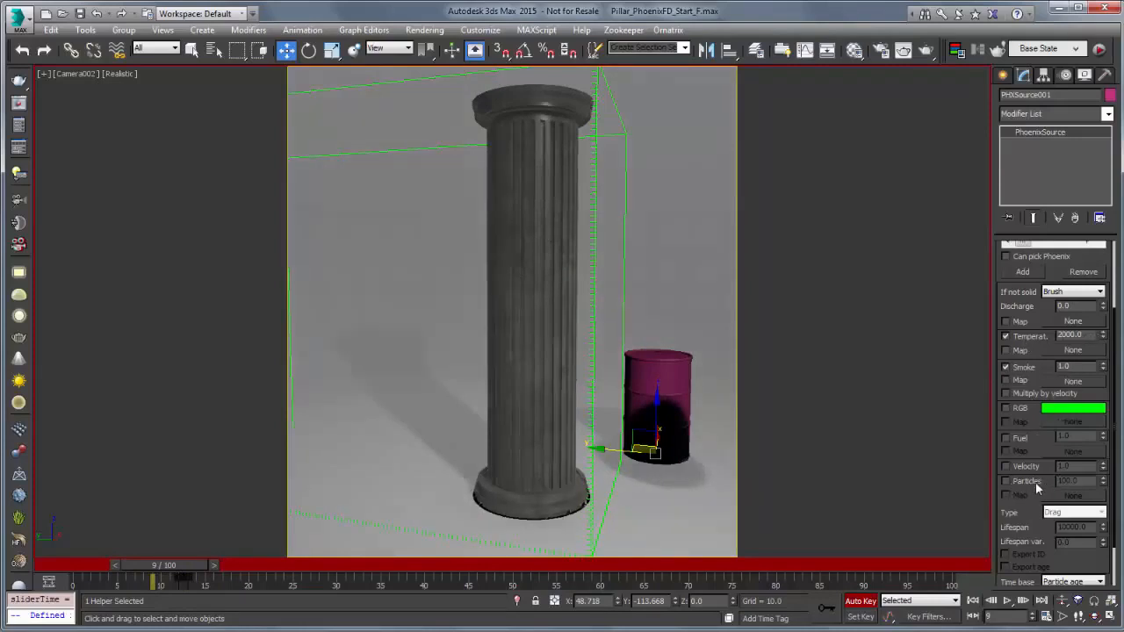
double_click(1079, 334)
type("10")
key("Return")
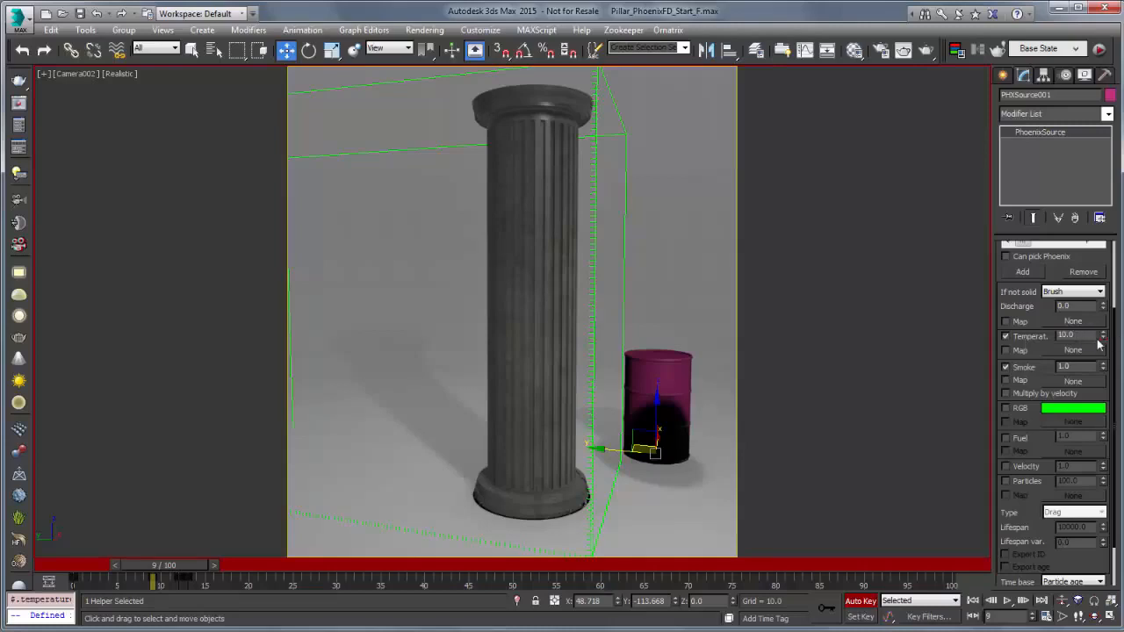
Step: Turn off Auto Key and set the PHXSource's Temperature to 10
left_click(860, 601)
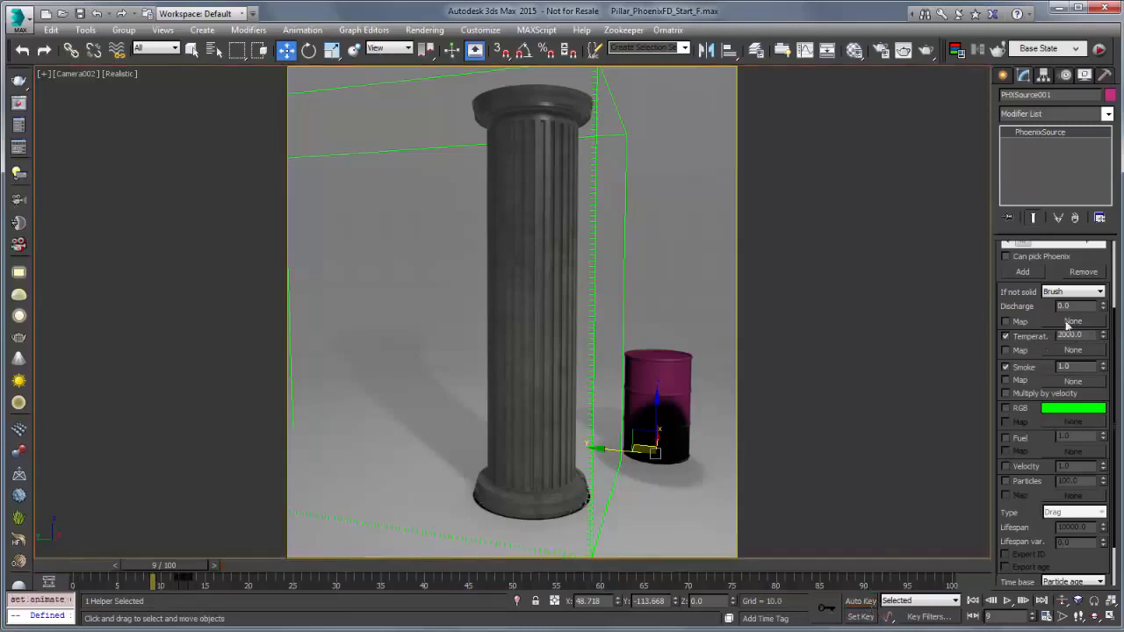
type("10")
key("Return")
Step: Enable the Velocity and Particles channels of the PHXSource
left_click_drag(1034, 472, 1029, 397)
left_click(1033, 470)
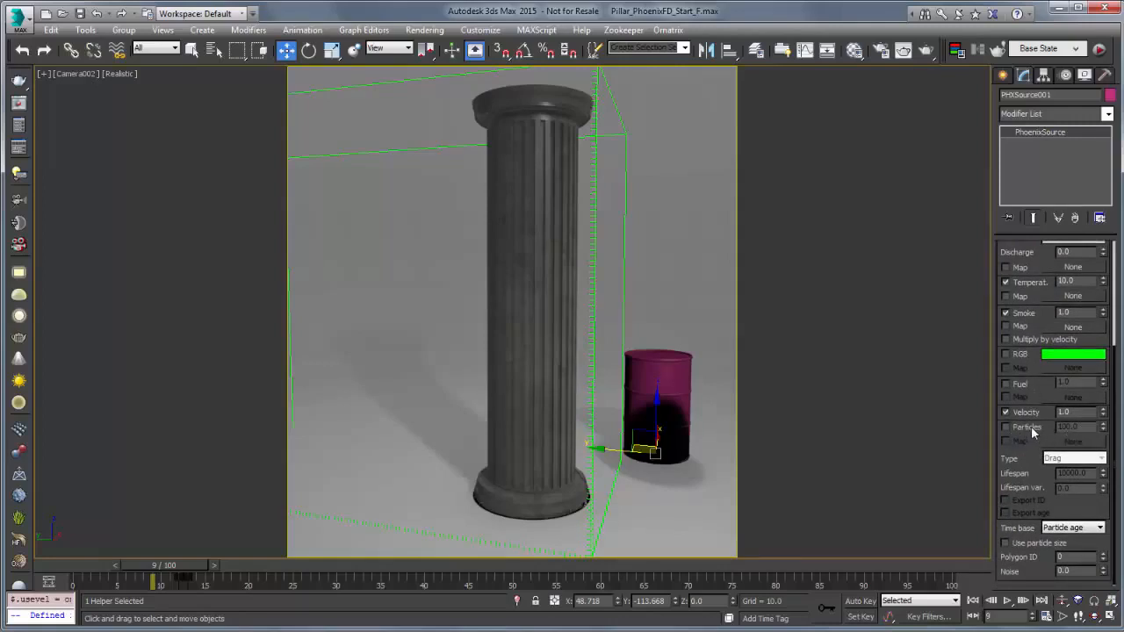
left_click(1030, 426)
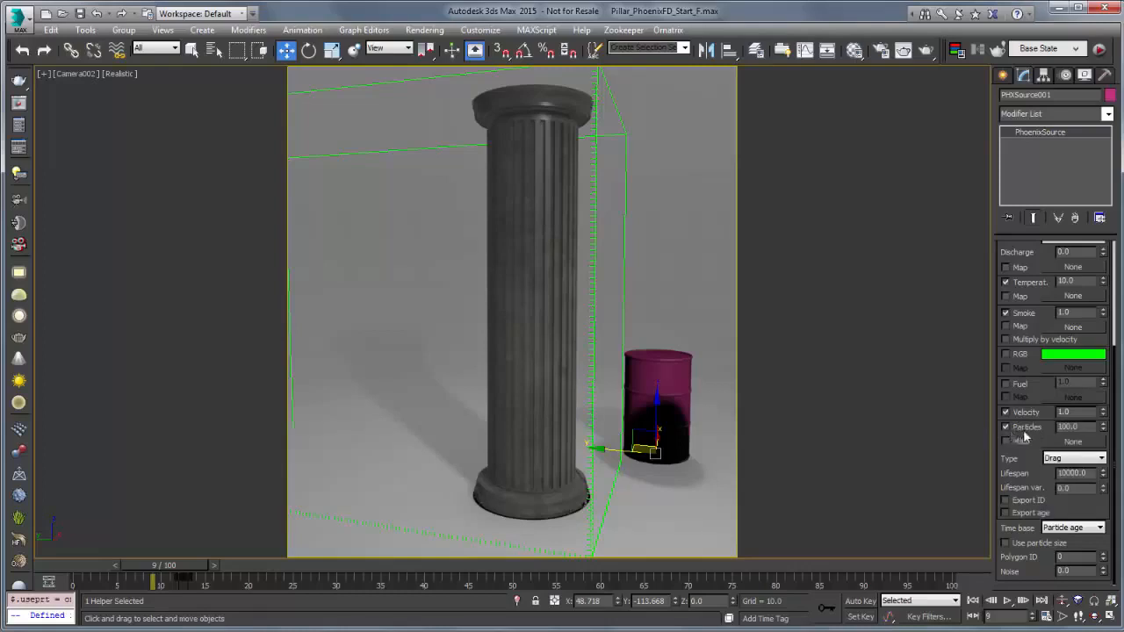
Step: Examine the PHXSource's emitter node list together with its Particles amount and the remaining emission settings
left_click_drag(1082, 426, 1005, 429)
scroll(1014, 259, "up", 5)
scroll(1031, 316, "up", 2)
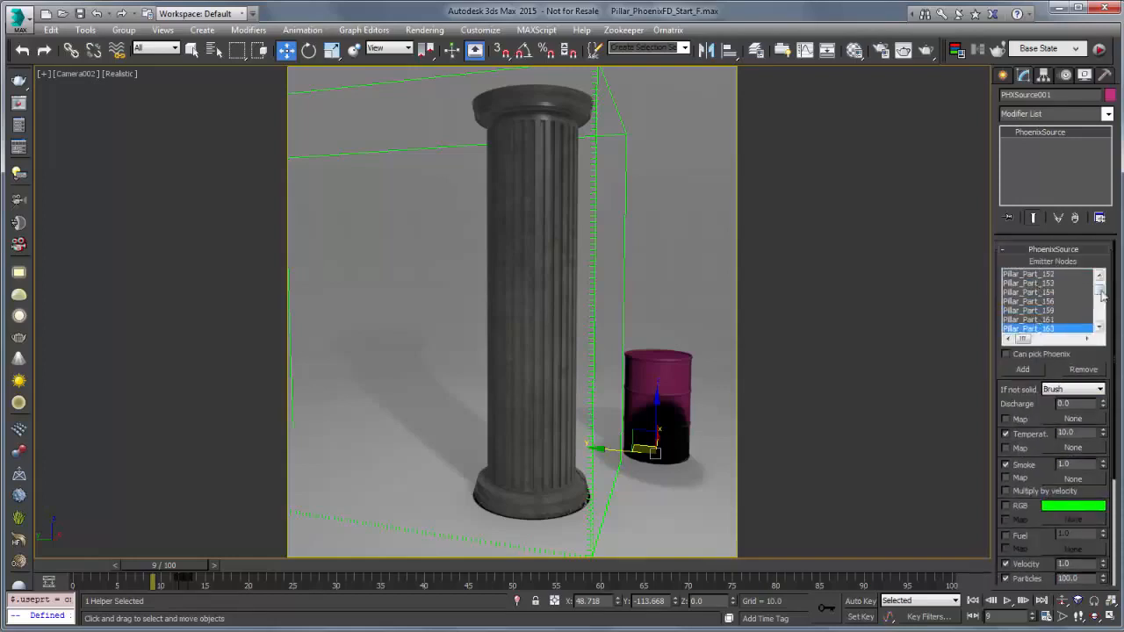
left_click(1020, 275)
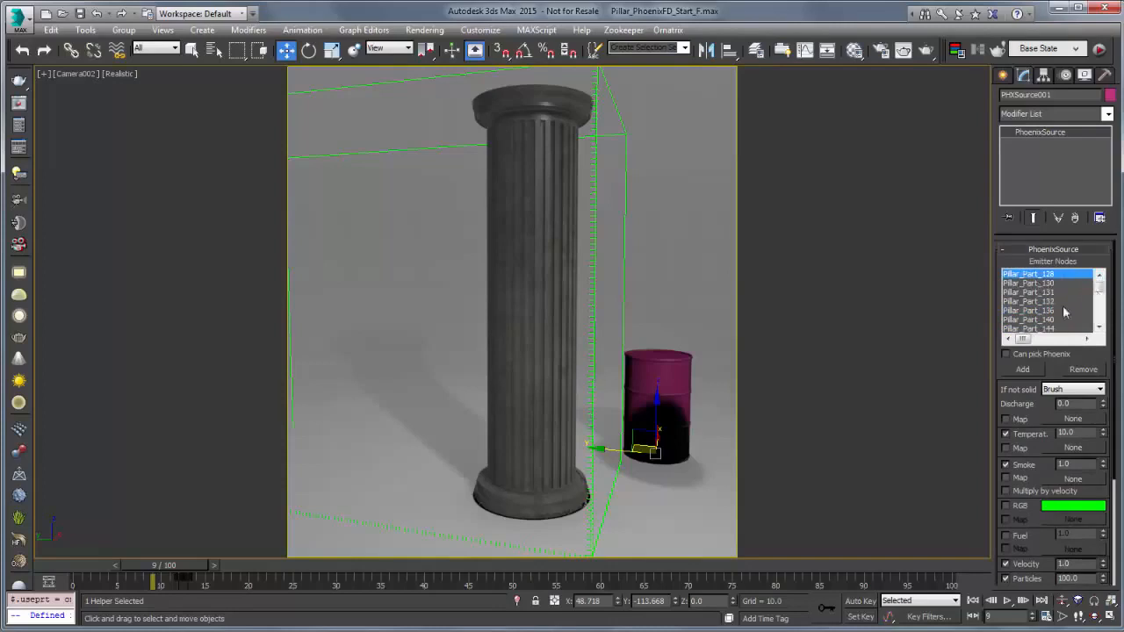
scroll(1009, 369, "down", 3)
scroll(1015, 303, "down", 3)
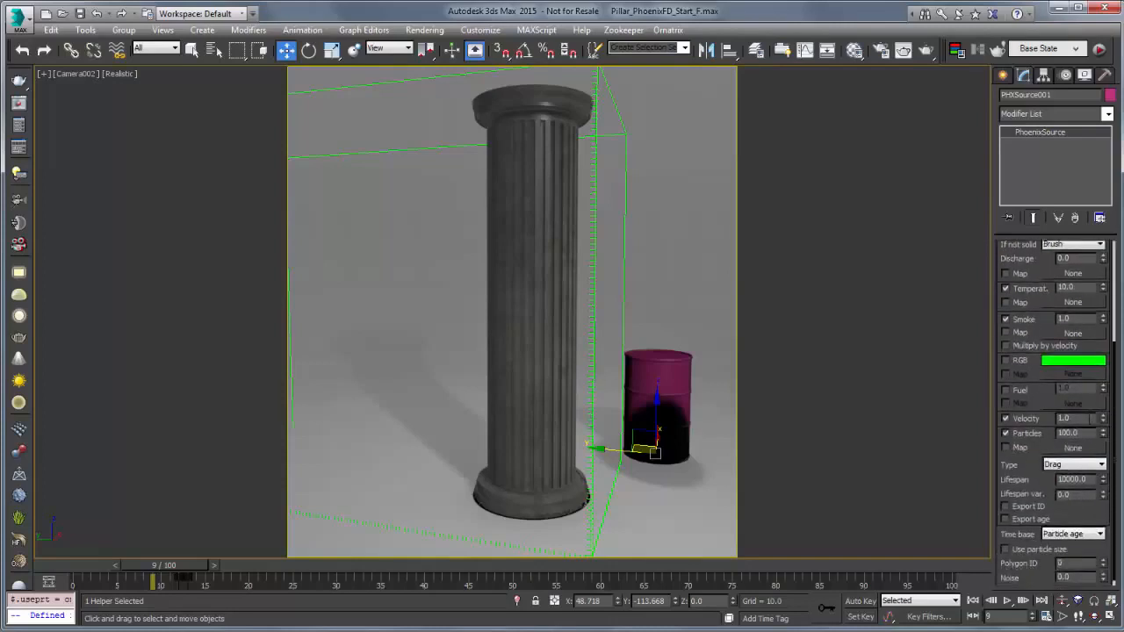
double_click(1087, 432)
left_click_drag(999, 277, 1014, 443)
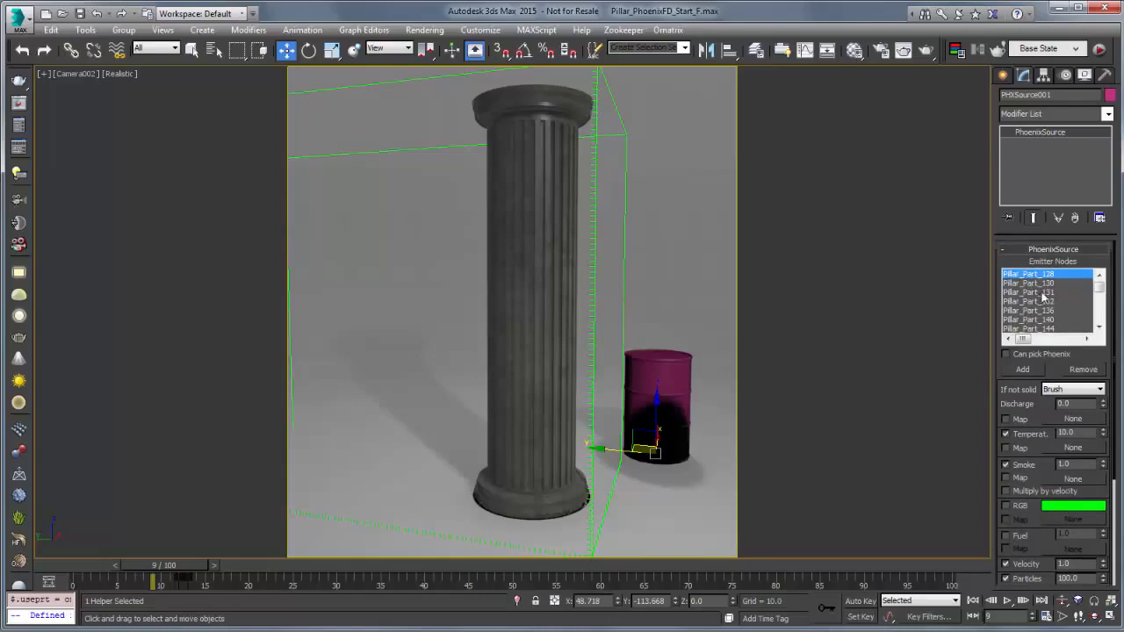
left_click_drag(1009, 406, 1017, 282)
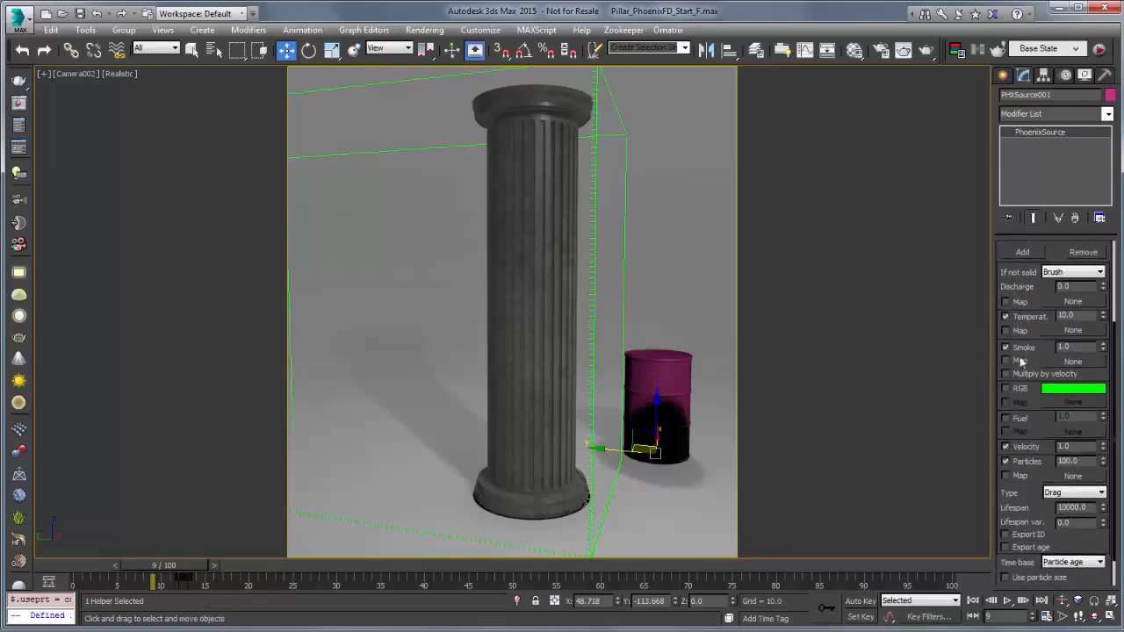
scroll(1020, 501, "down", 1)
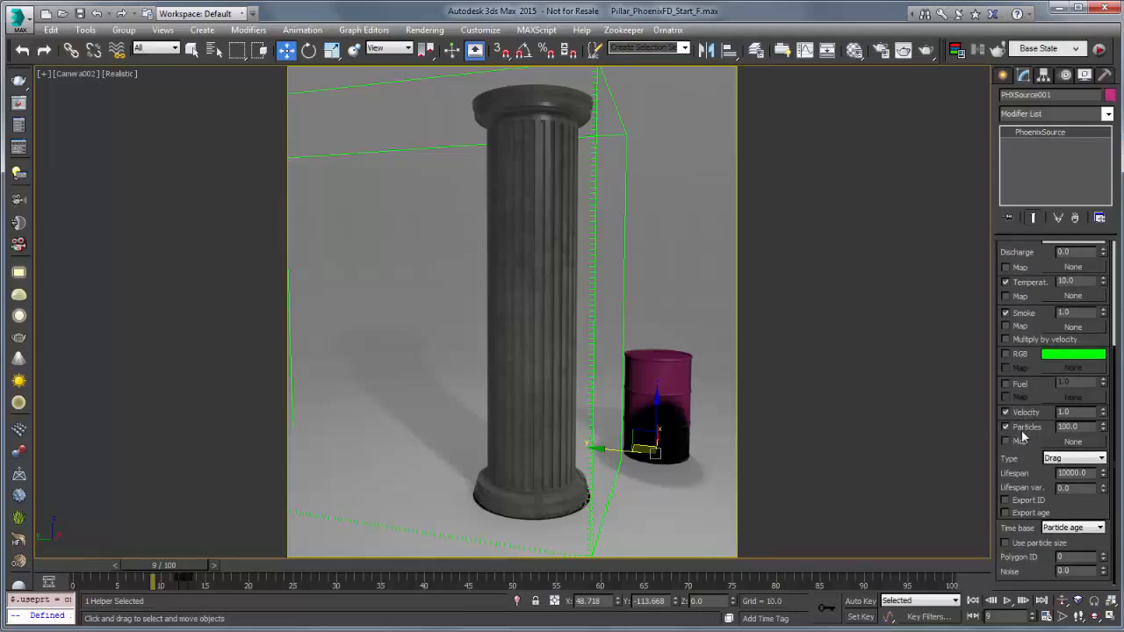
Step: Open the Zookeeper scene manager and select the PhoenixFD001 simulator in the PhoenixFD layer
left_click(623, 30)
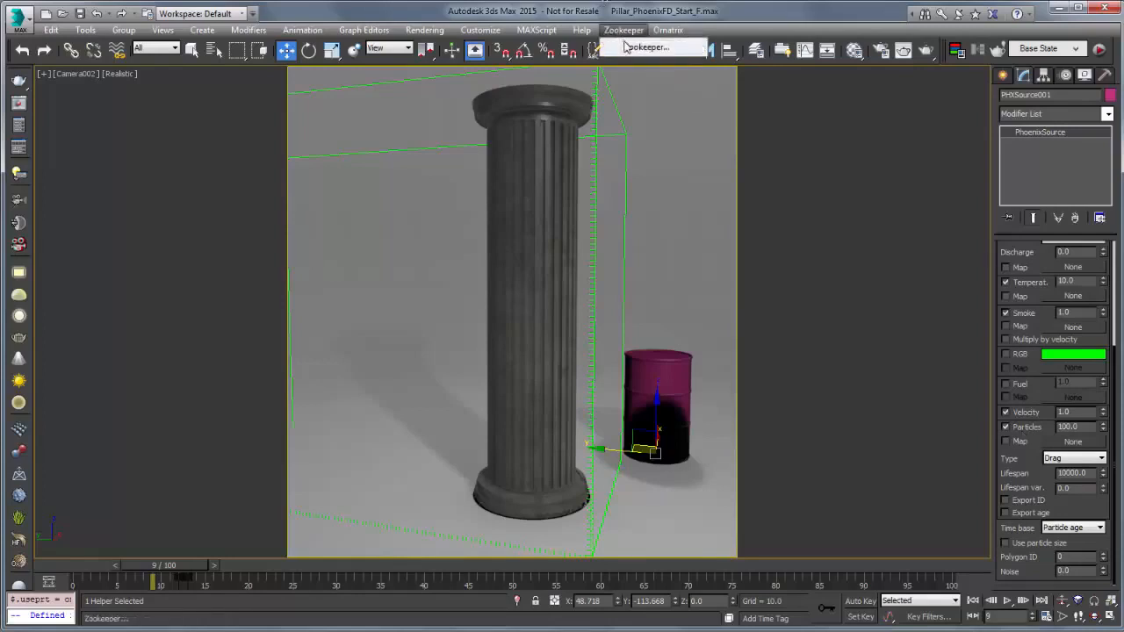
left_click(627, 45)
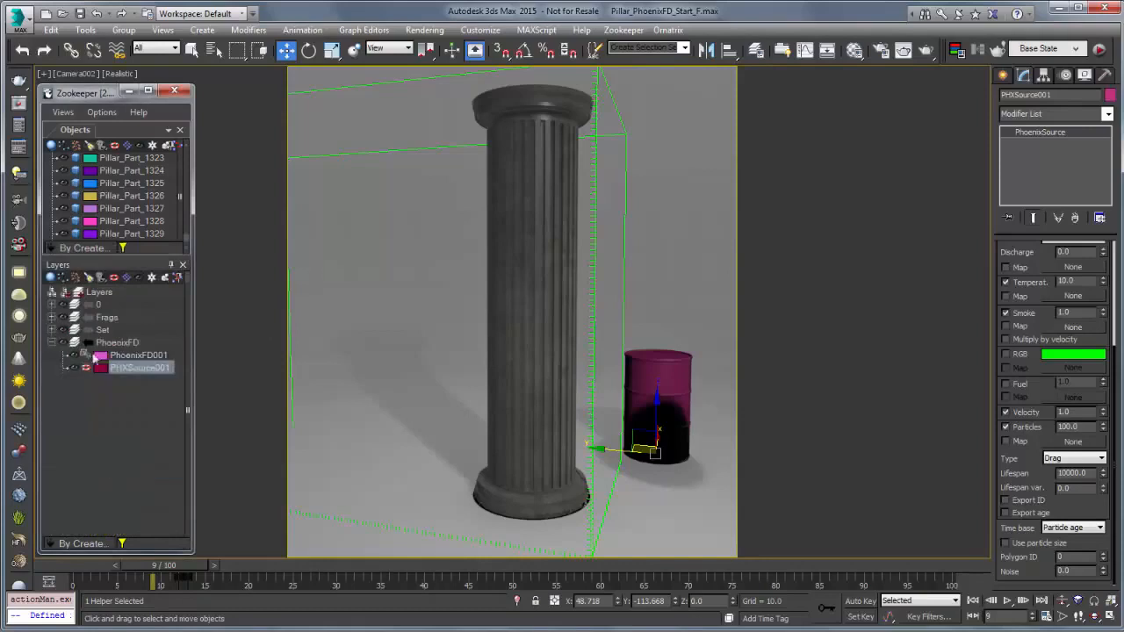
left_click(127, 358)
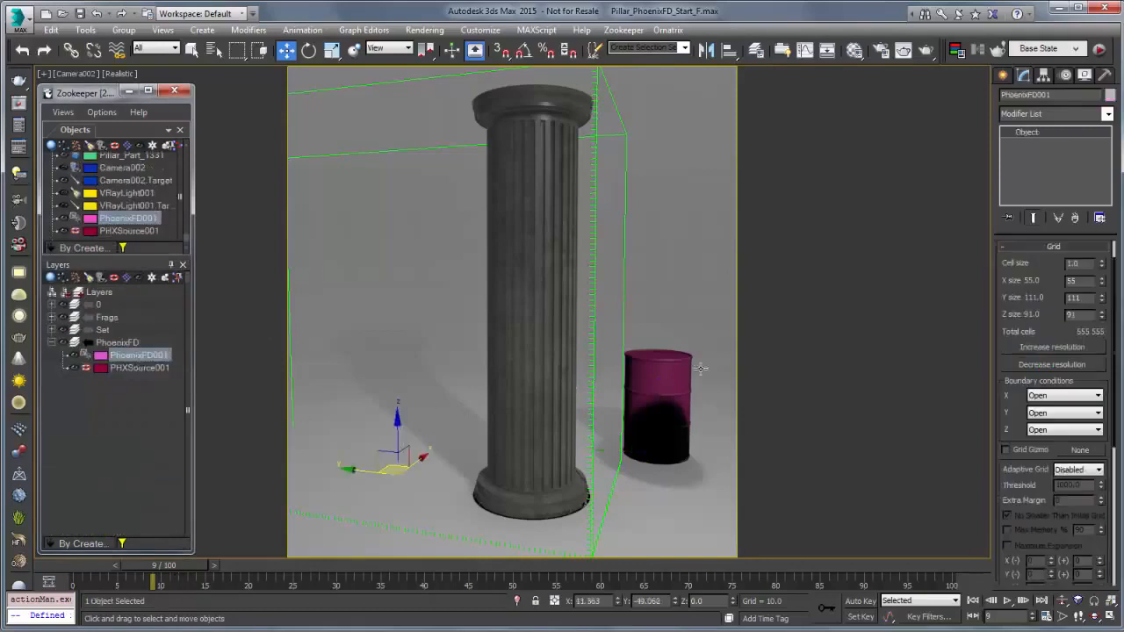
Step: In the simulator's Preview settings, set the Liquid/Temp. range values to 10 and 1 and turn off As fire
right_click(1001, 330)
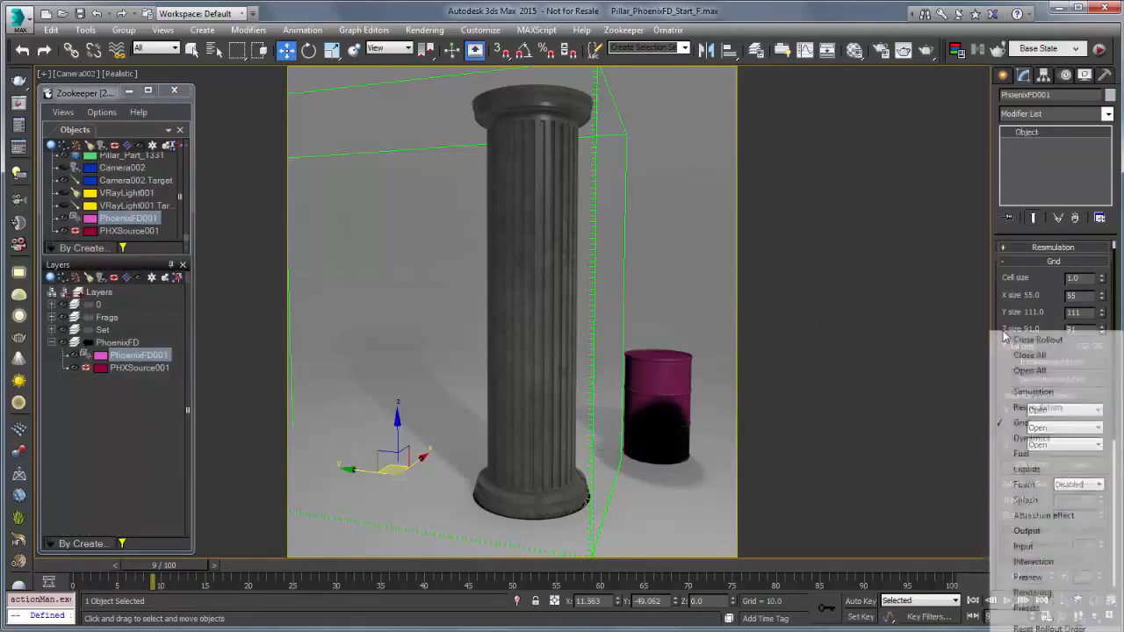
left_click(1028, 577)
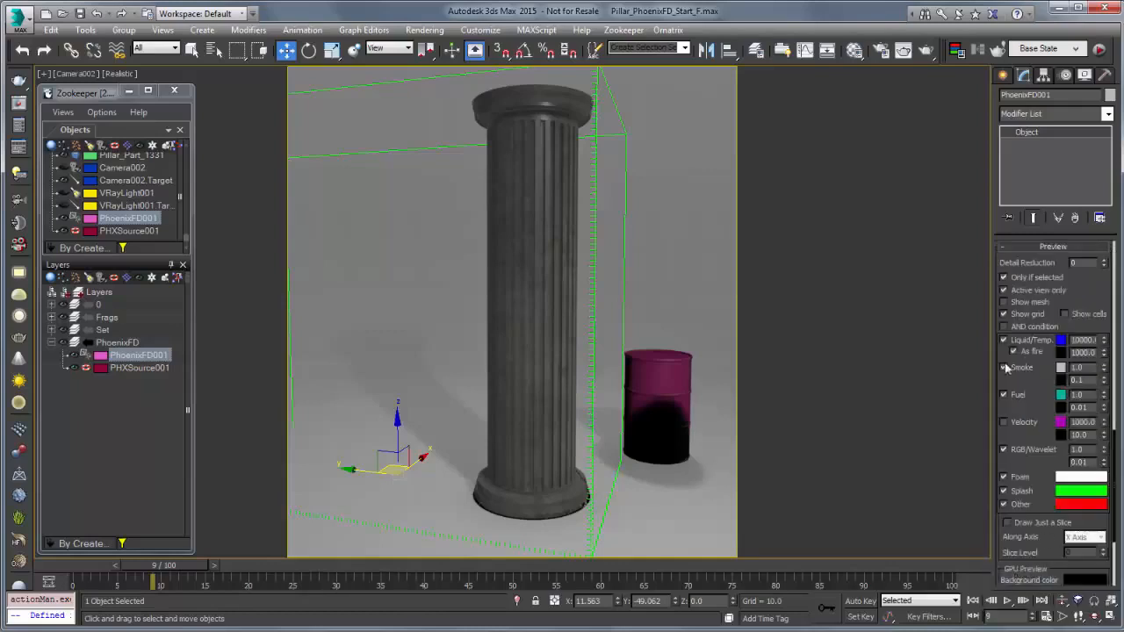
double_click(1073, 341)
key("BackSpace")
type("10")
key("Return")
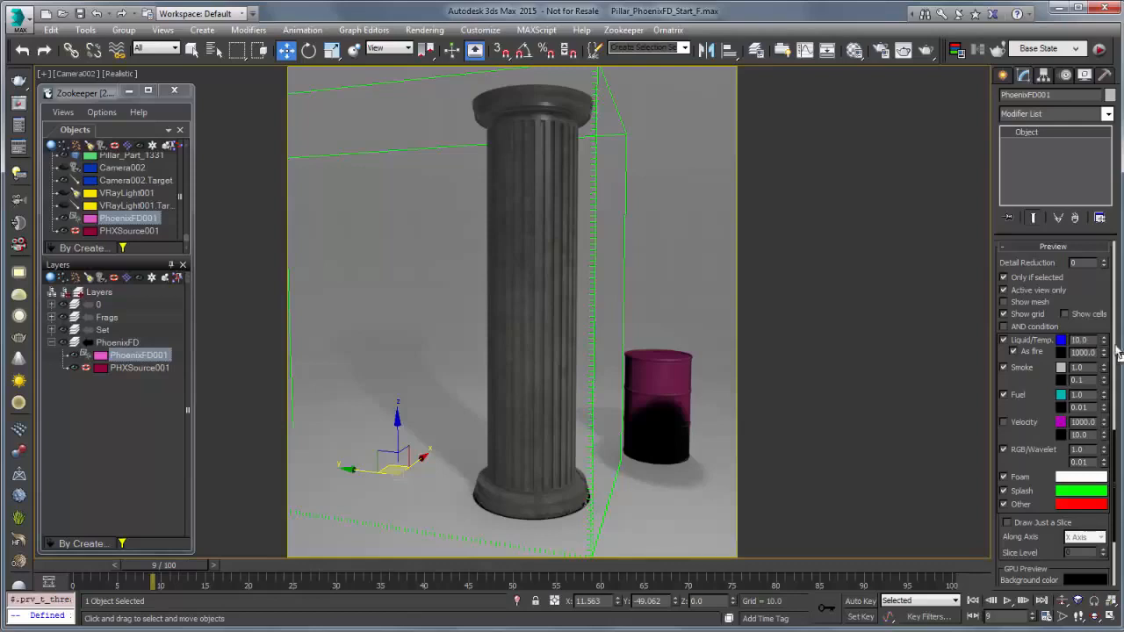
double_click(1072, 352)
type("1")
left_click(1015, 351)
Step: Change the preview color of the Other particles to yellow
left_click(1080, 507)
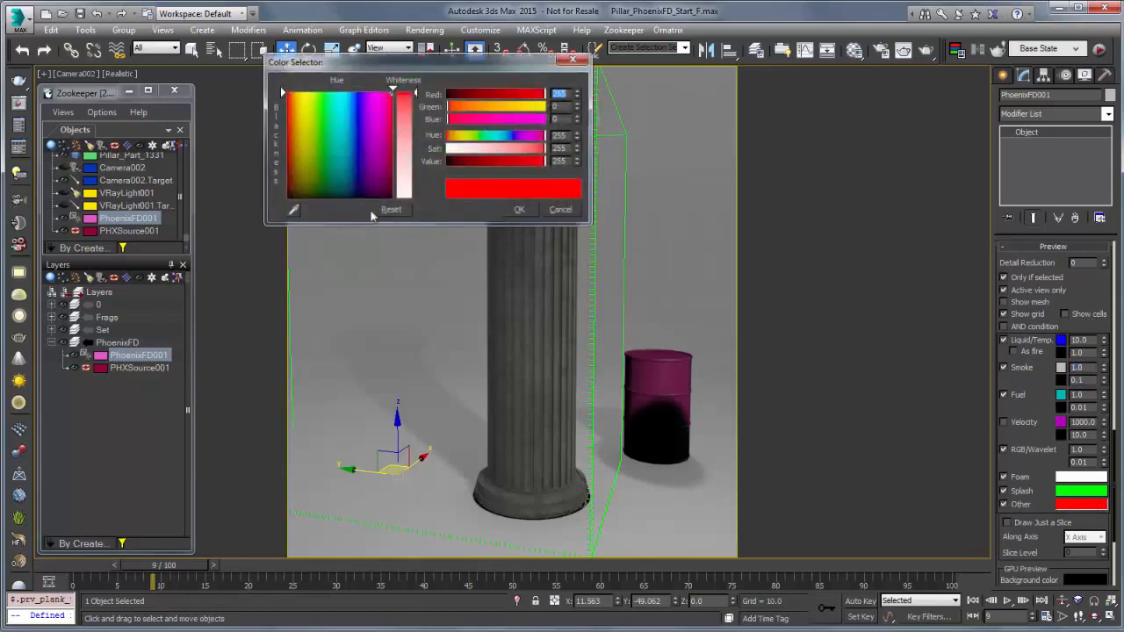
left_click_drag(321, 109, 309, 102)
left_click(518, 210)
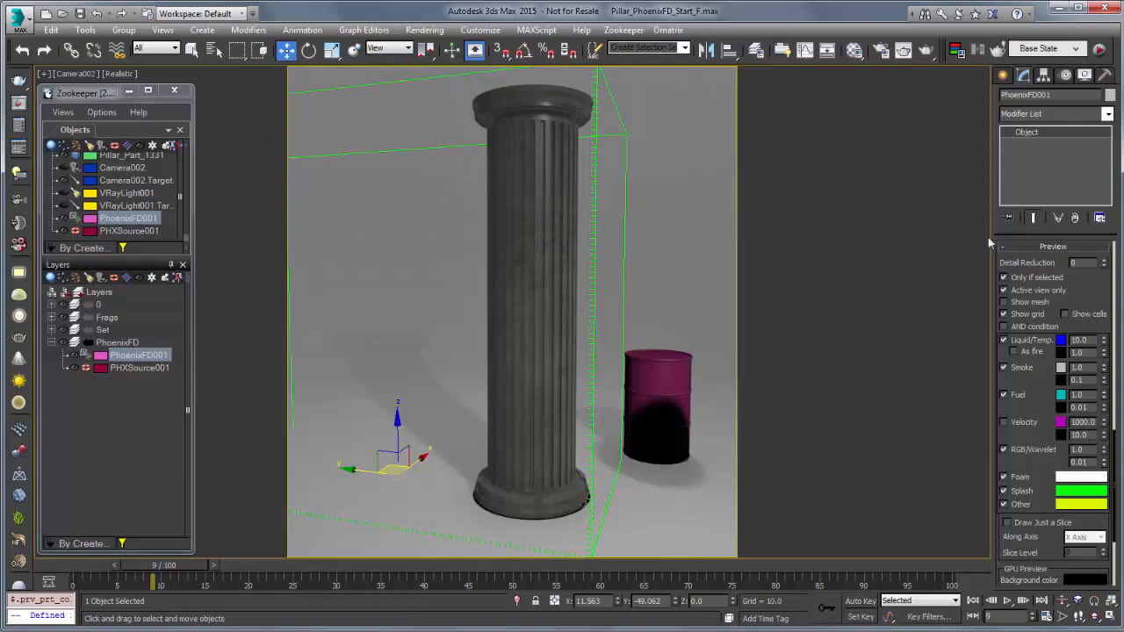
Step: Run the simulation, stop it at frame 22, and set its Start Frame to 10
right_click(1009, 255)
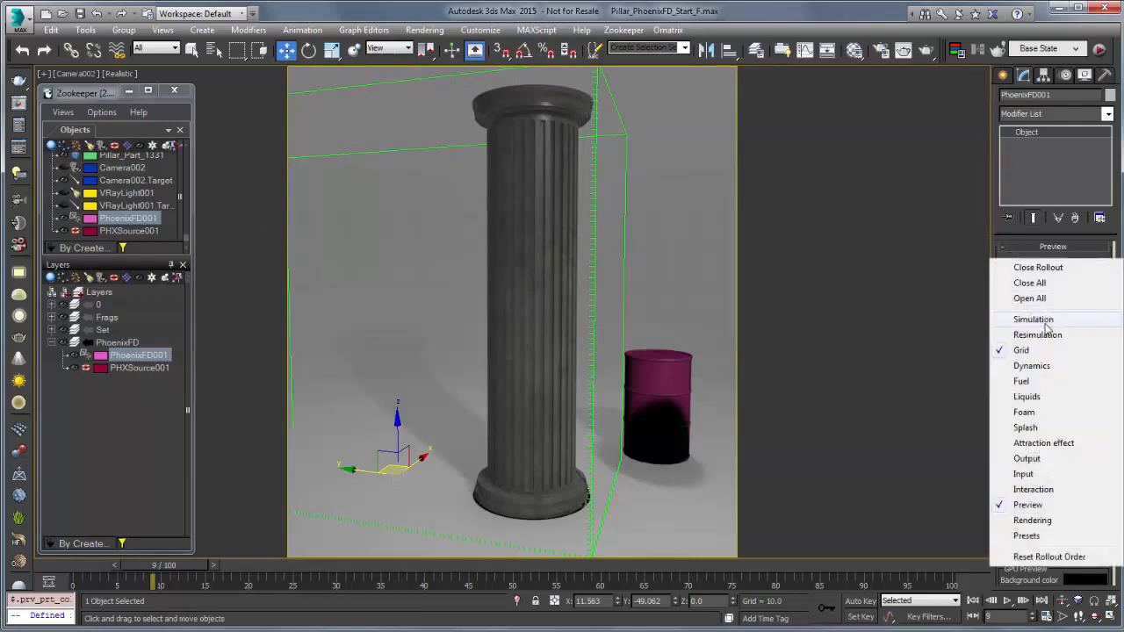
left_click(1043, 322)
left_click(1021, 262)
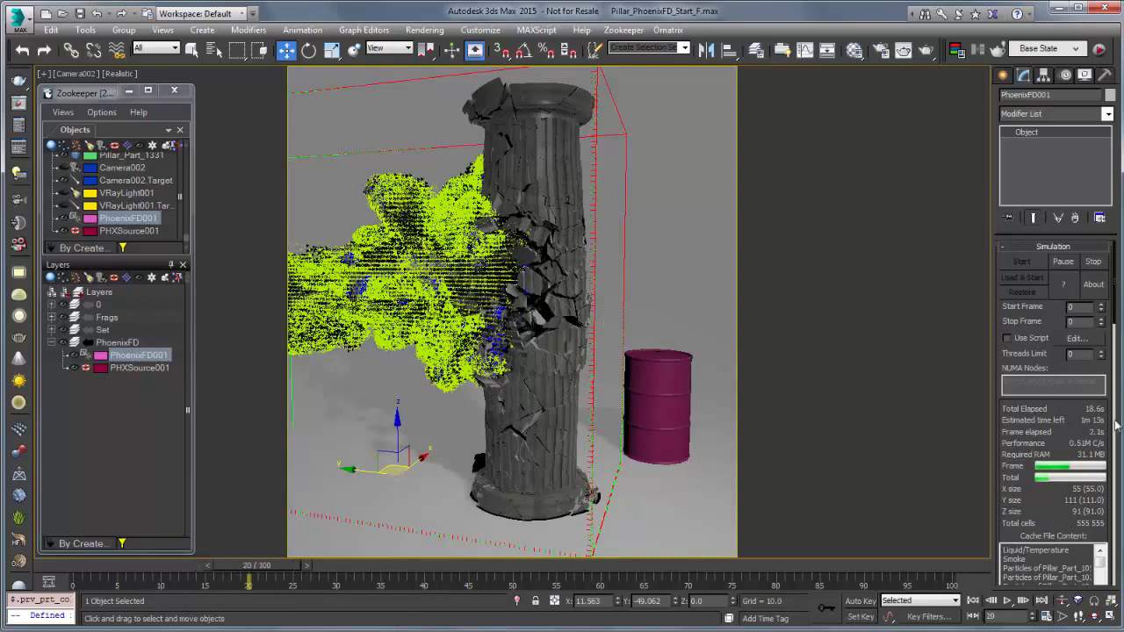
left_click(1092, 262)
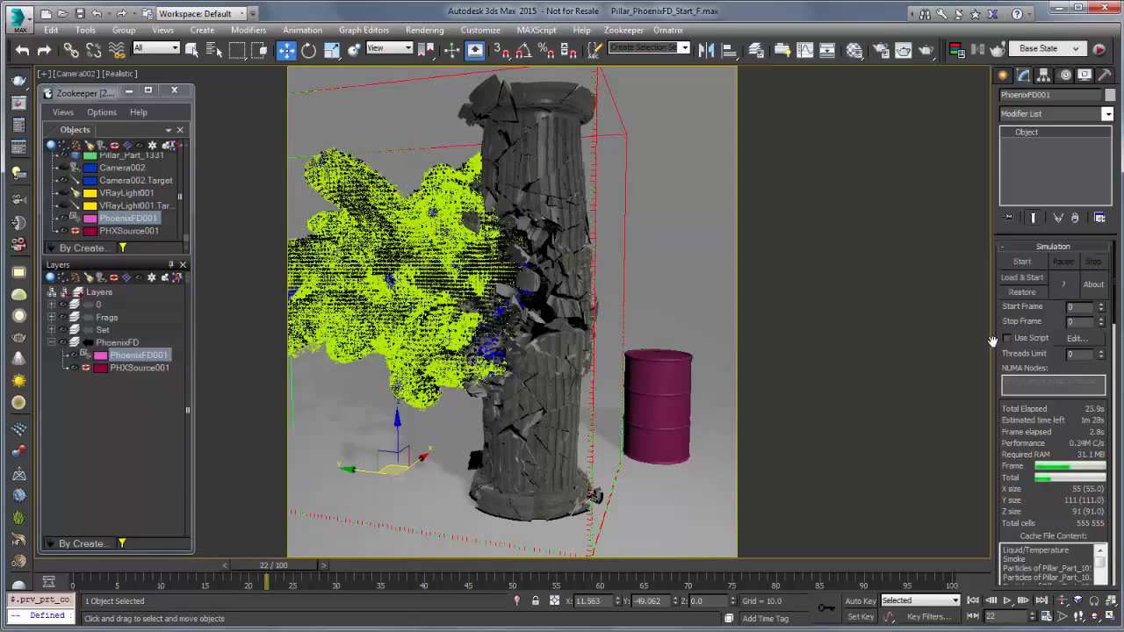
left_click(1071, 306)
key("Return")
Step: Toggle the preview of the Other particles to compare the viewport display, leaving it turned off
right_click(997, 445)
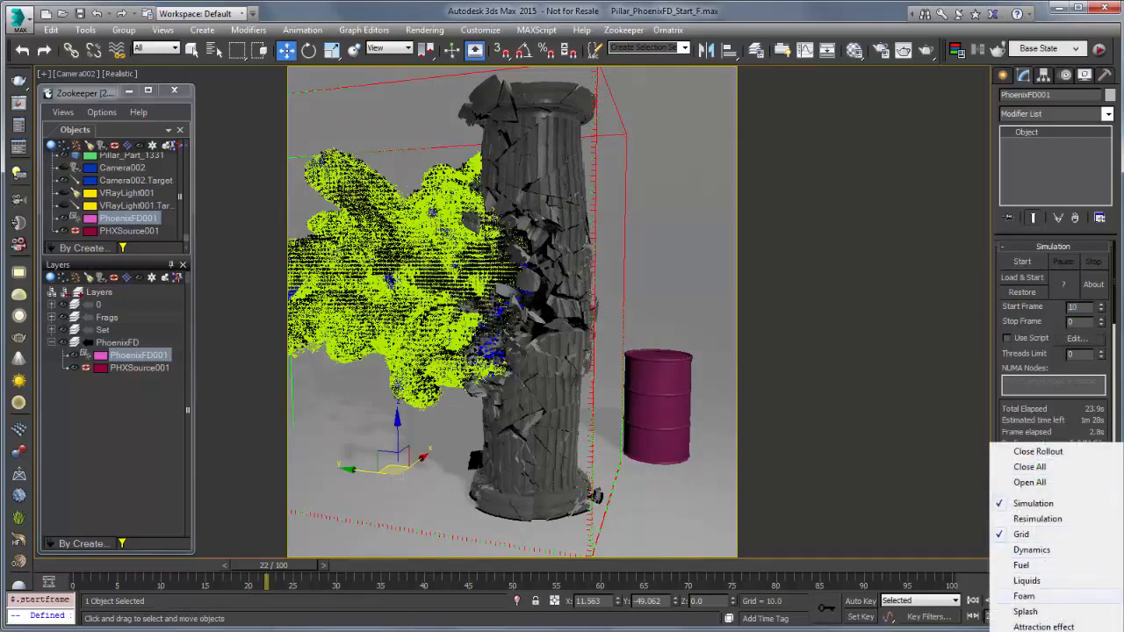
left_click(1046, 627)
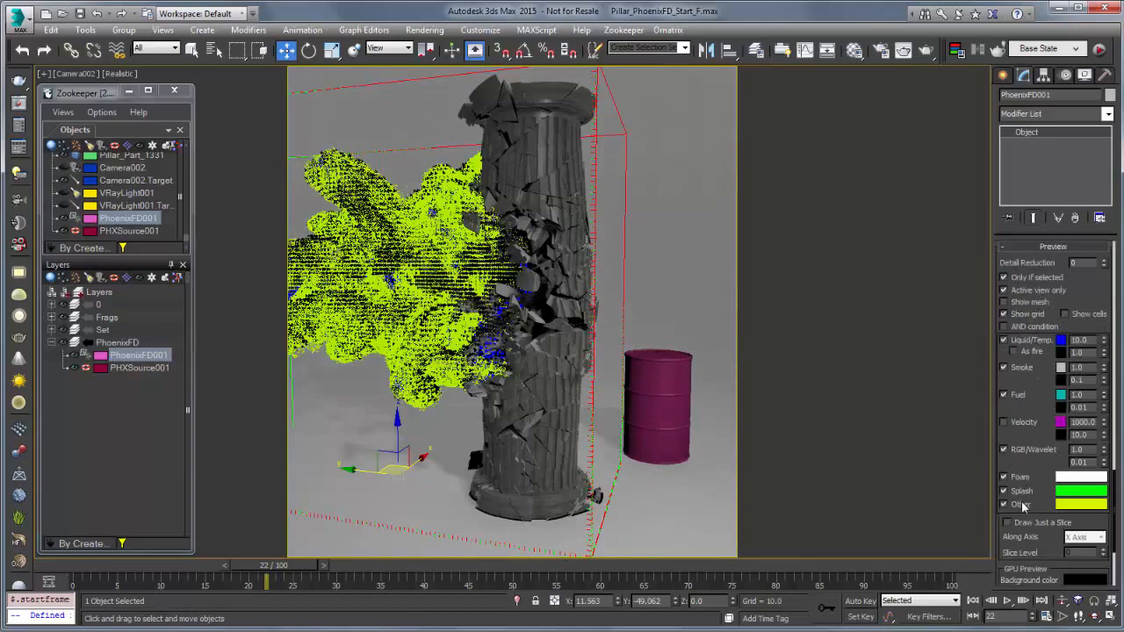
left_click(1021, 504)
left_click(1020, 505)
left_click(1021, 506)
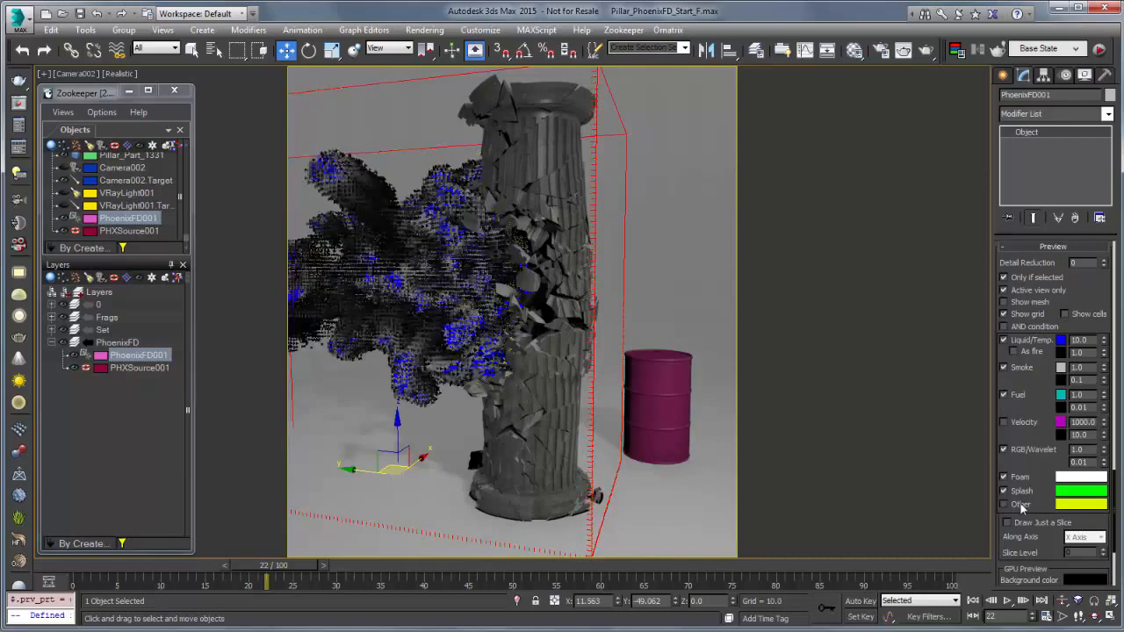
left_click(1021, 506)
left_click(1021, 506)
Step: Toggle the temperature and smoke previews off and on to compare what each displays in the grid
left_click(1021, 349)
left_click(1021, 350)
left_click(1023, 347)
left_click(1023, 348)
left_click(1020, 369)
left_click(1021, 369)
Step: Render frame 22 and set the fire's Based on option to Disabled in the simulator's color and transparency parameters
left_click(925, 51)
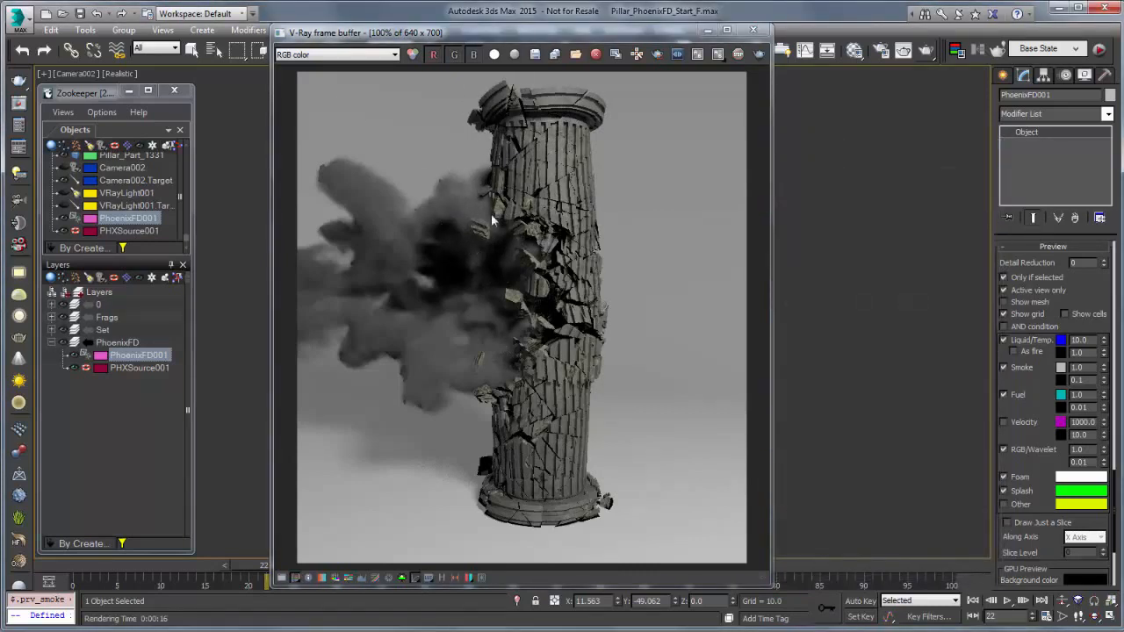
right_click(1045, 327)
left_click(1031, 562)
left_click(1028, 567)
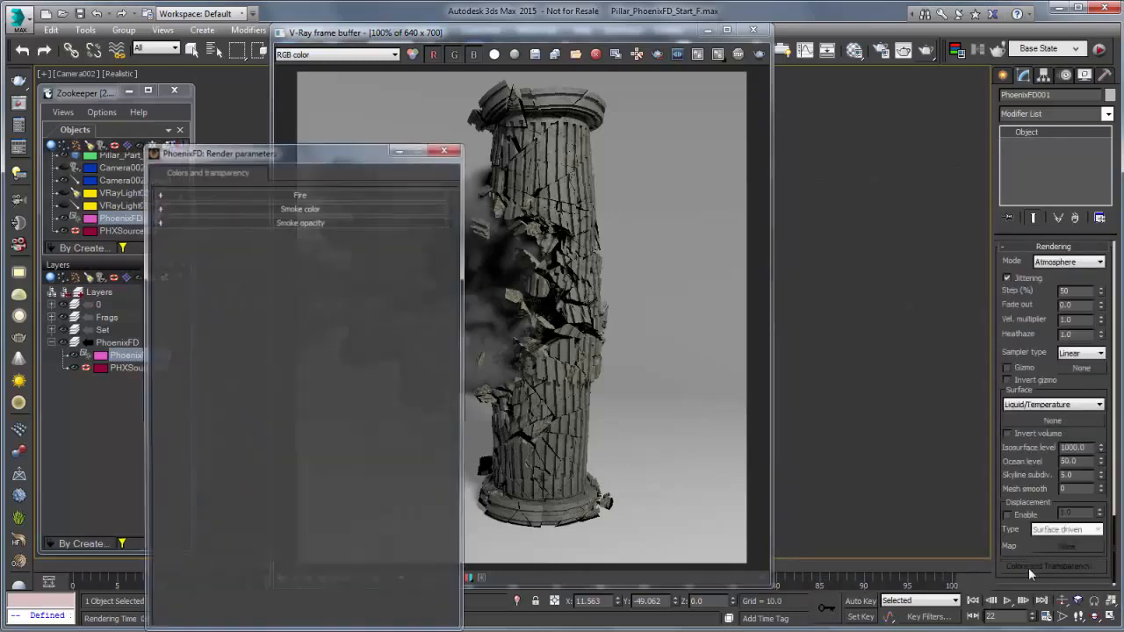
left_click_drag(325, 157, 865, 80)
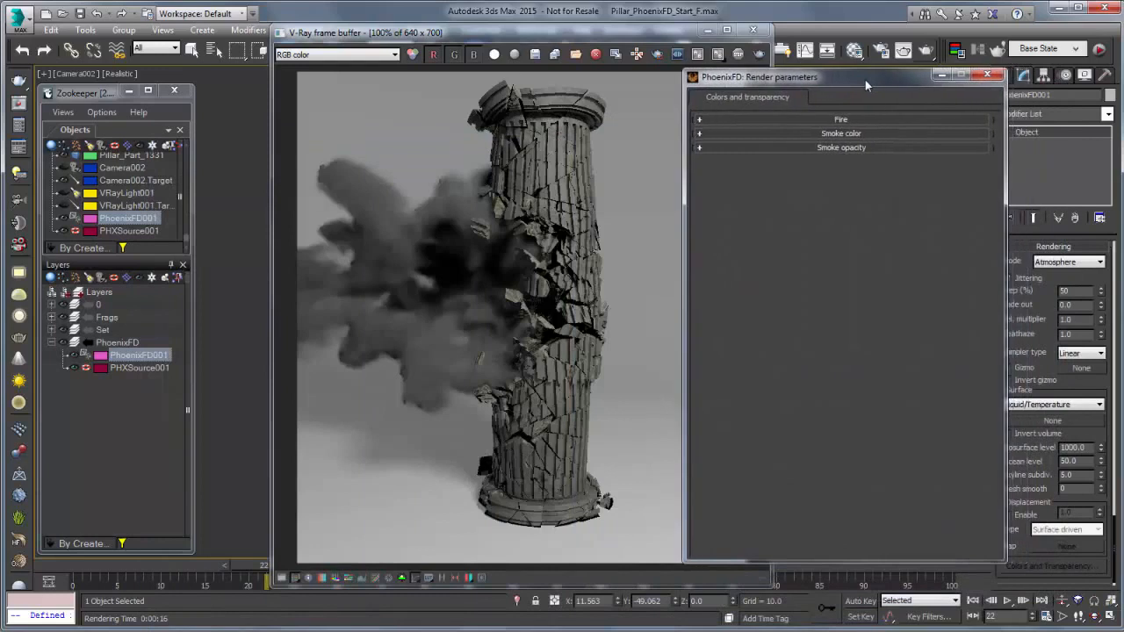
left_click(858, 120)
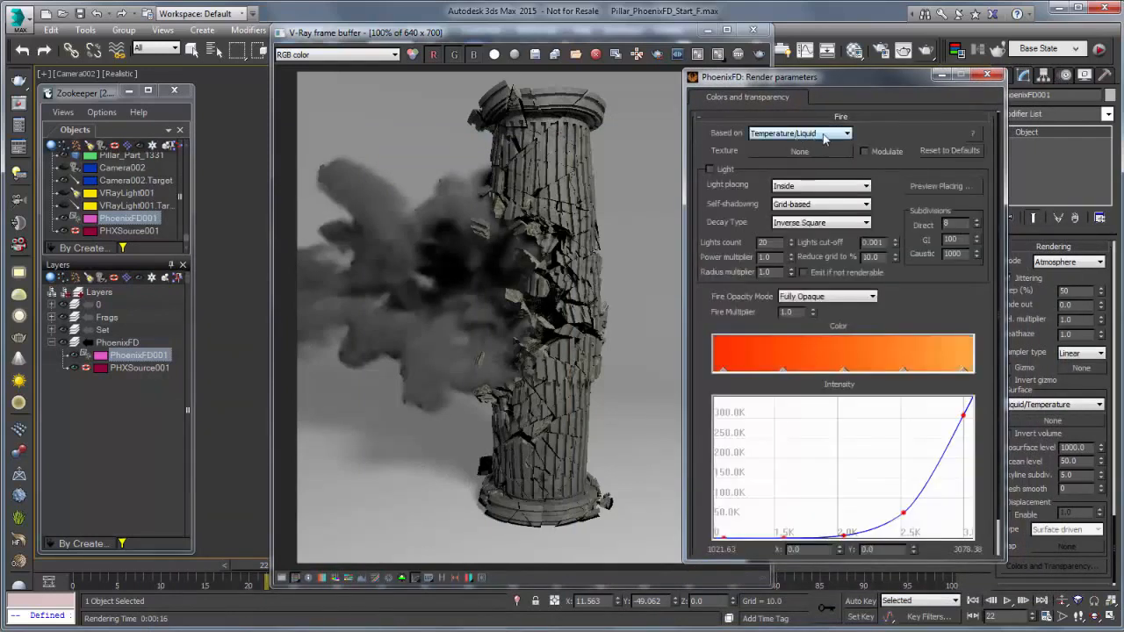
left_click(823, 133)
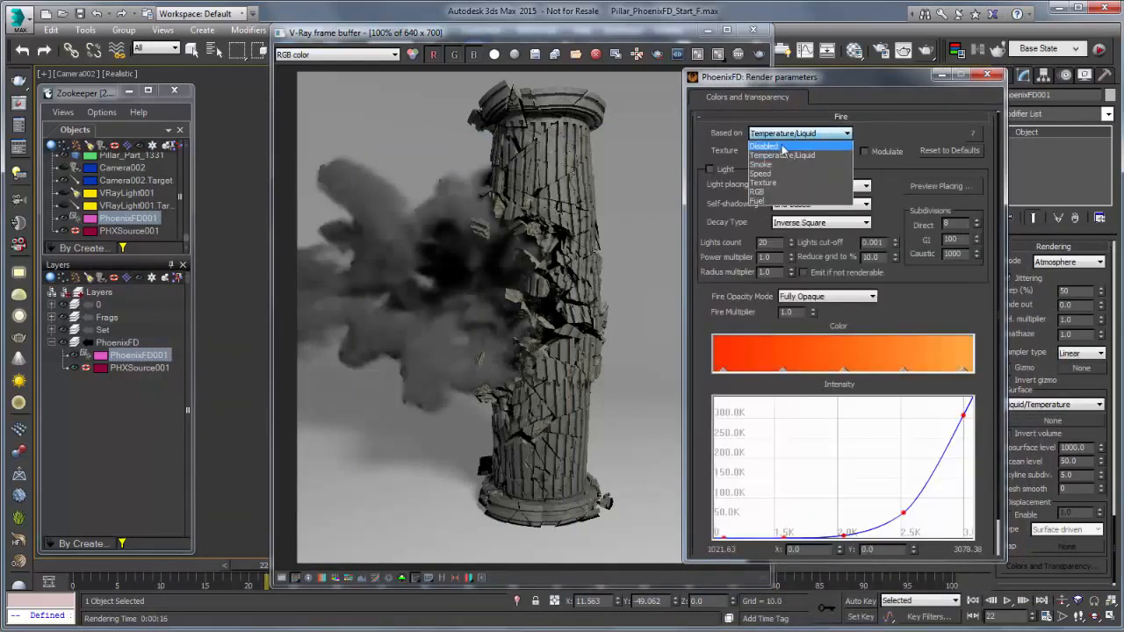
left_click(780, 146)
left_click(843, 117)
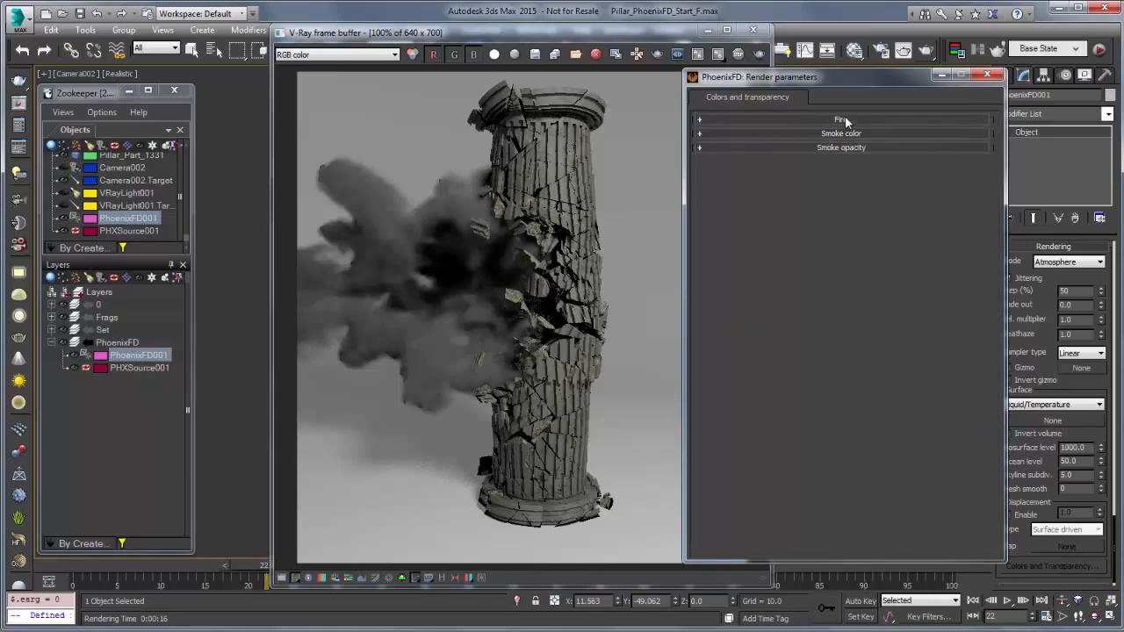
Step: Set the smoke's constant color to a warm gray with RGB 90, 88, 74 and render frame 22 again
left_click(843, 147)
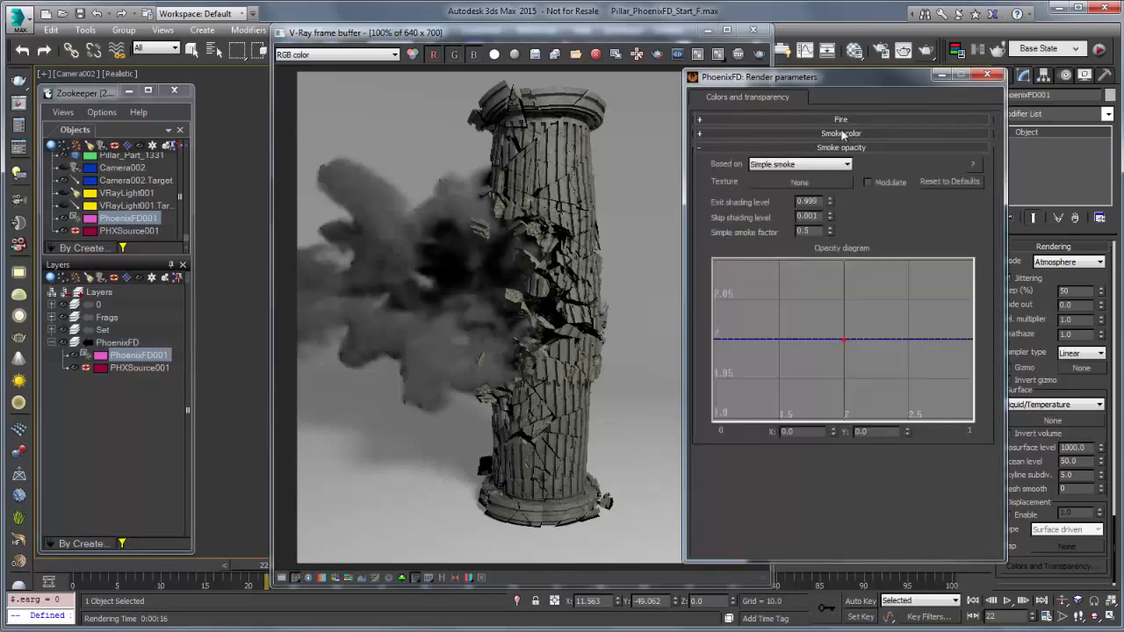
left_click(843, 133)
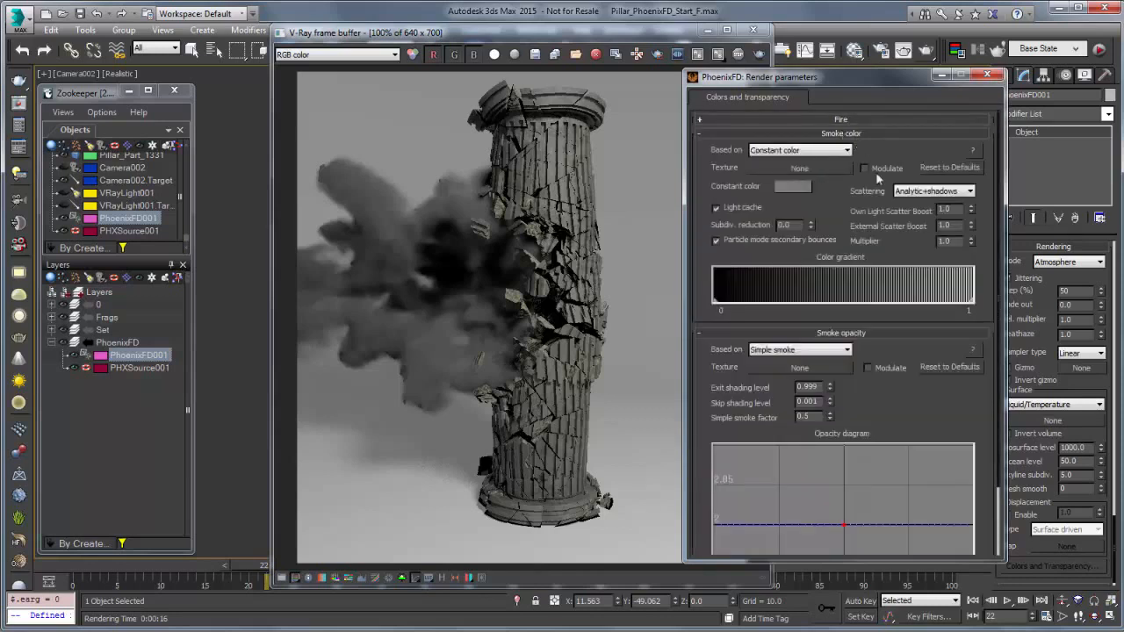
left_click(792, 187)
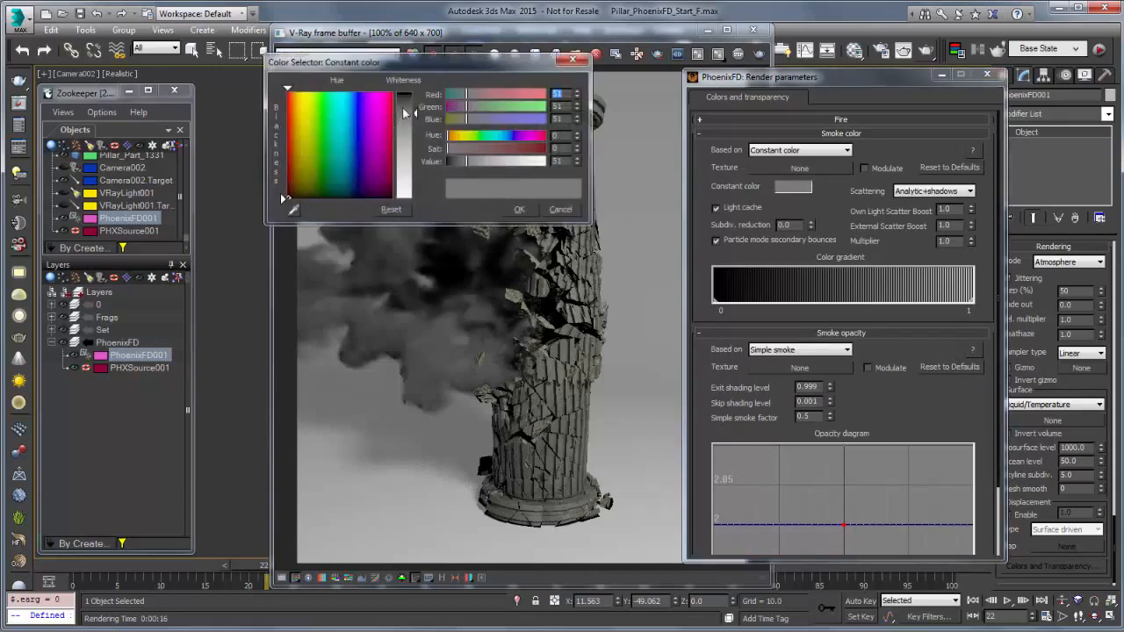
left_click_drag(417, 114, 416, 123)
left_click_drag(318, 194, 302, 189)
left_click(519, 211)
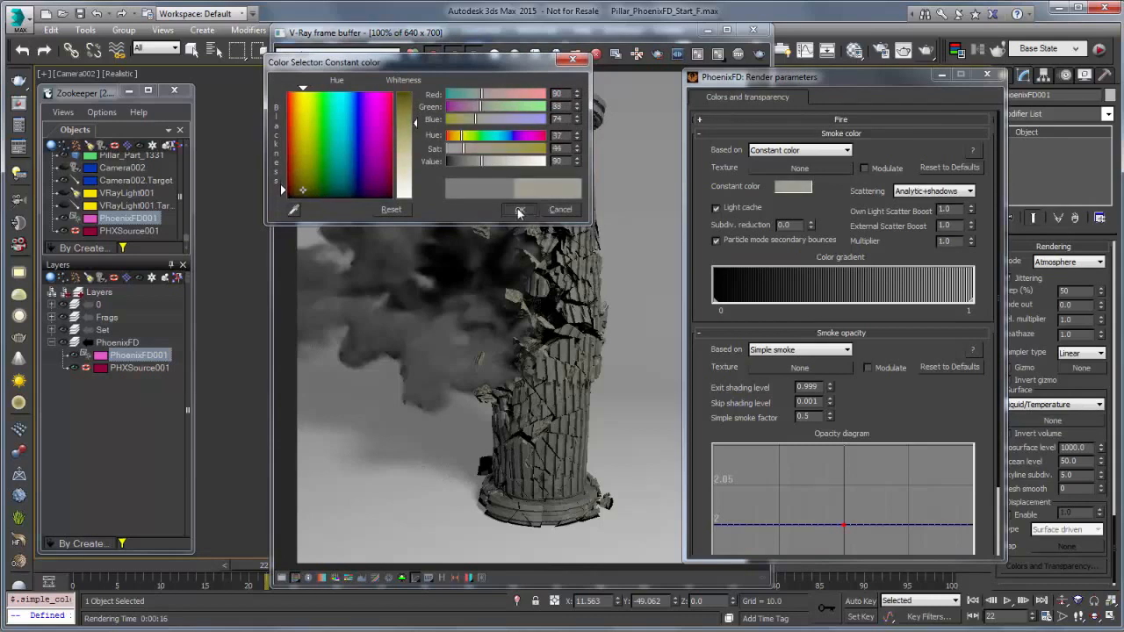
left_click(759, 54)
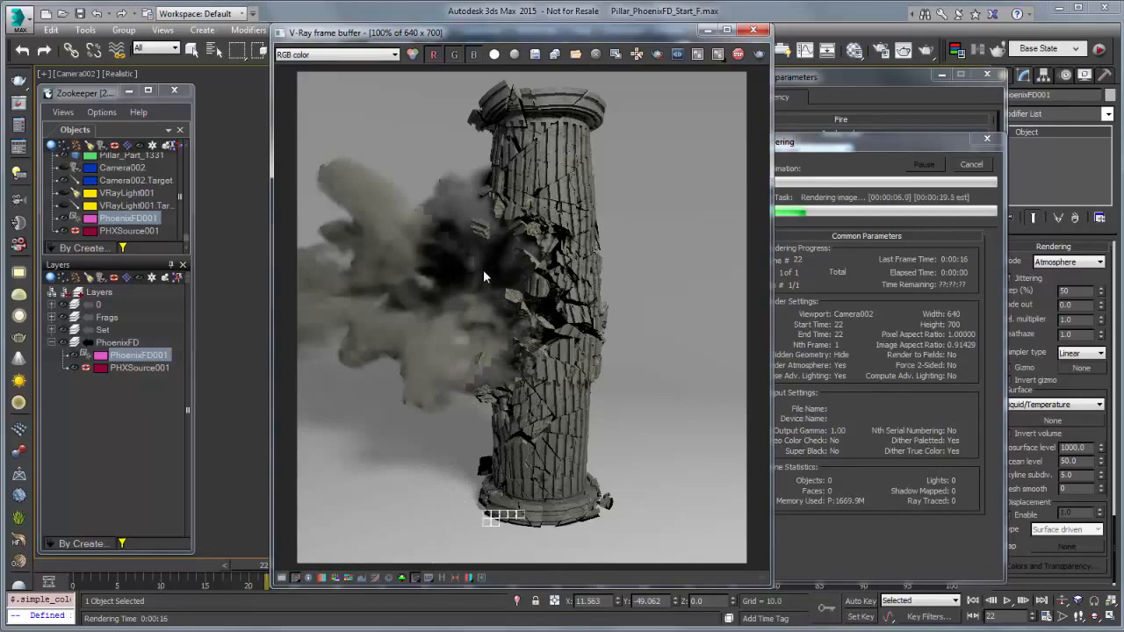
Step: Stop the running render, set the smoke opacity's Simple smoke factor to 0.1 and run another test render of frame 22
left_click(974, 165)
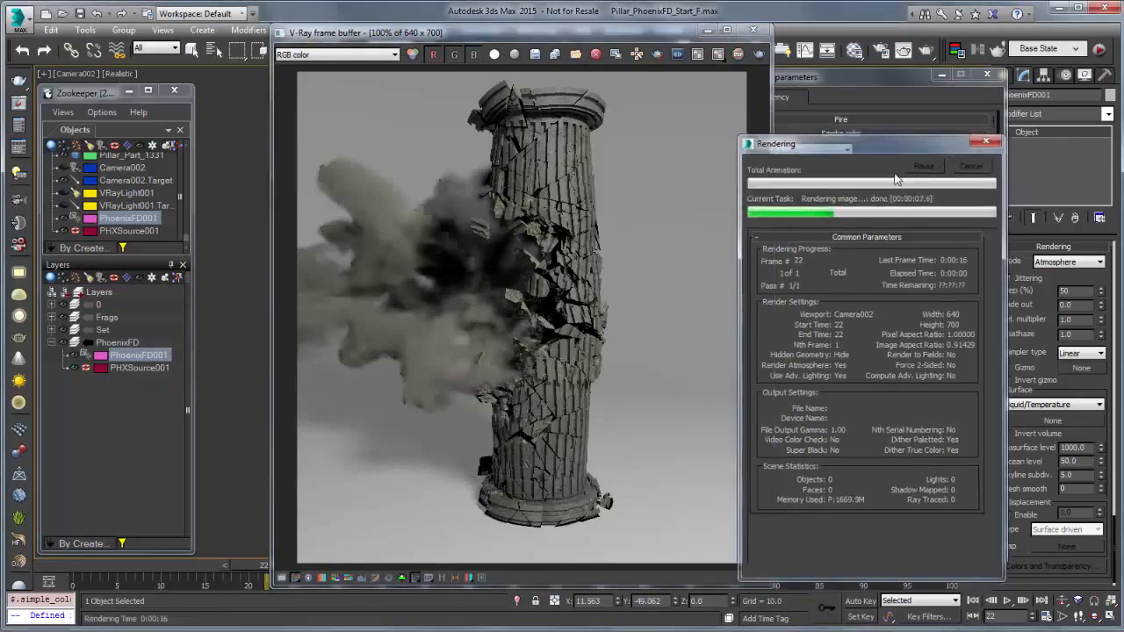
left_click(879, 93)
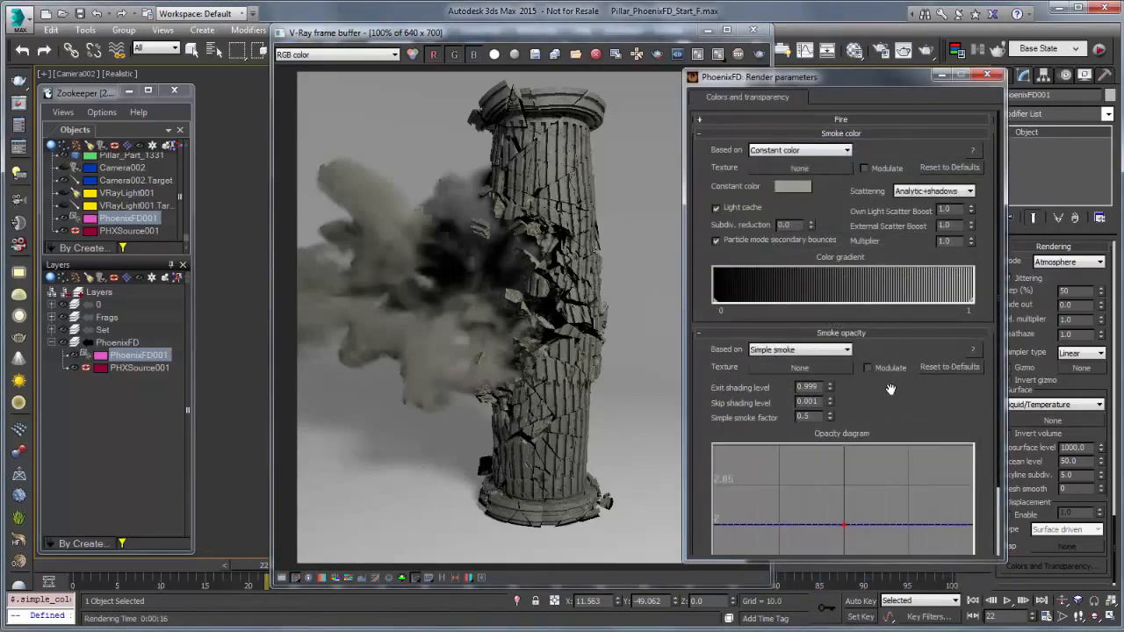
left_click_drag(890, 389, 891, 310)
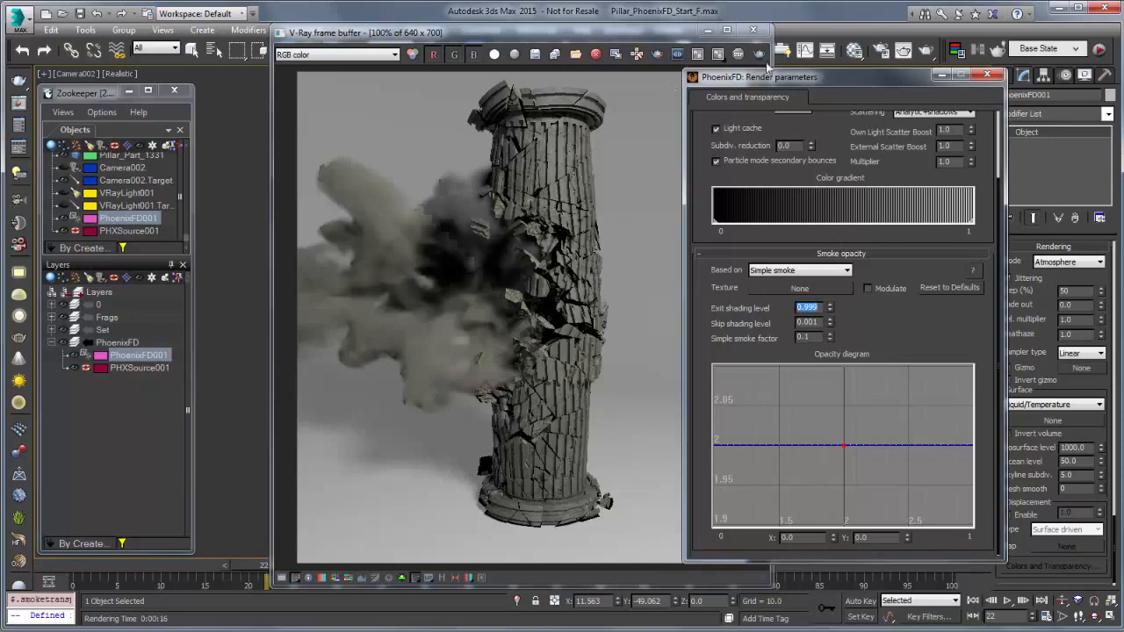
left_click(718, 55)
left_click(718, 56)
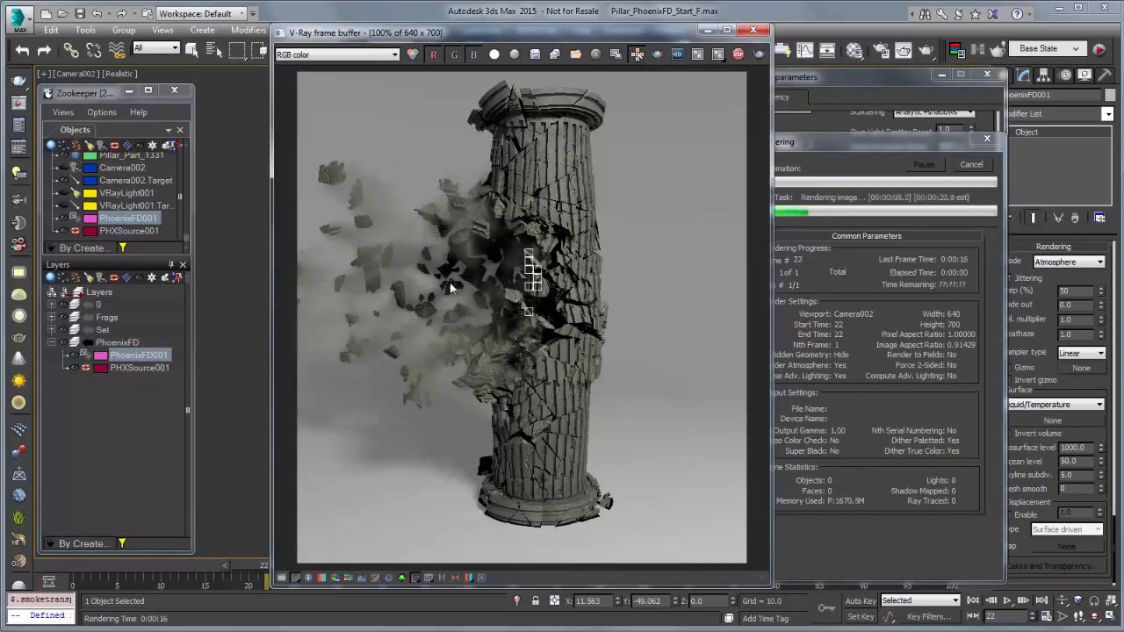
left_click(970, 165)
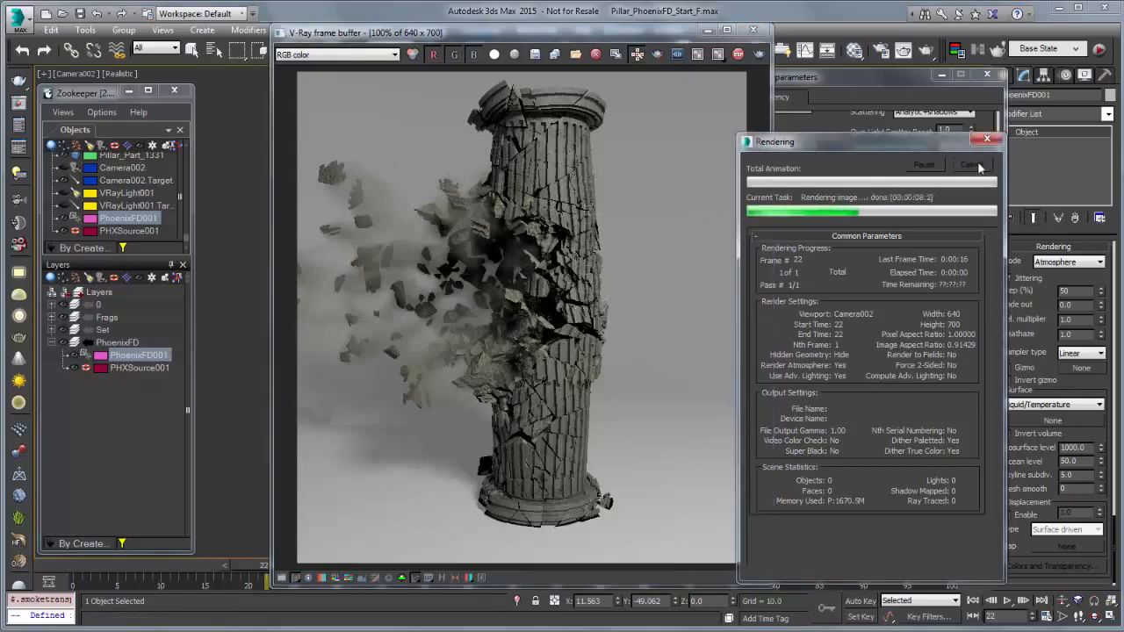
Step: Set the Simple smoke factor to 0.35 and render frame 22 until the smoke shows, ending the render early
left_click(860, 325)
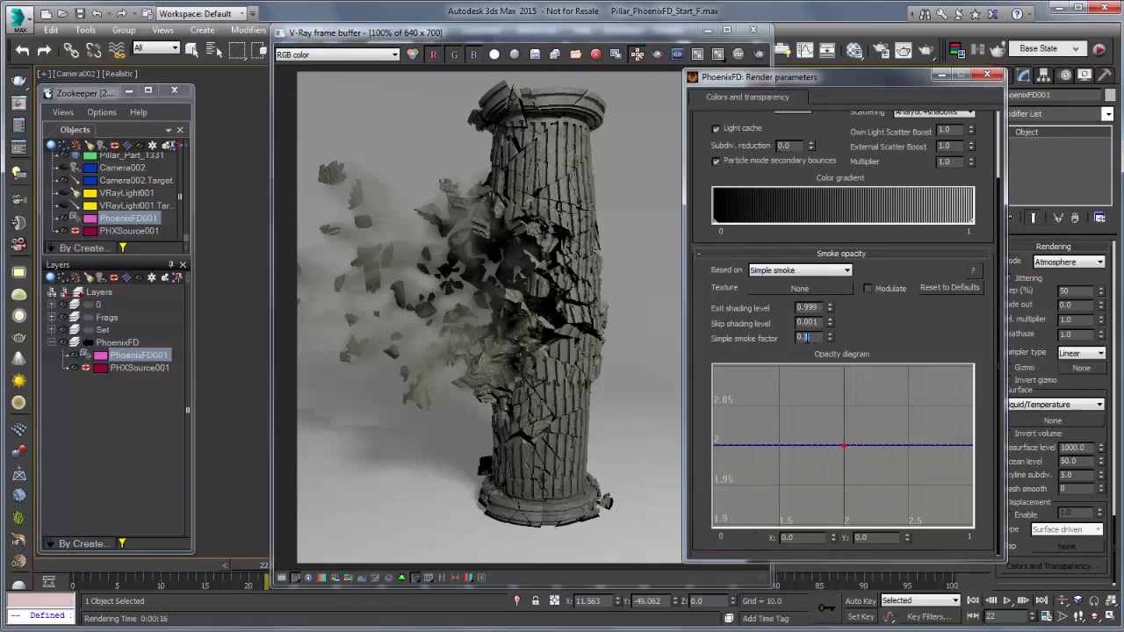
type("5")
key("Tab")
left_click(575, 145)
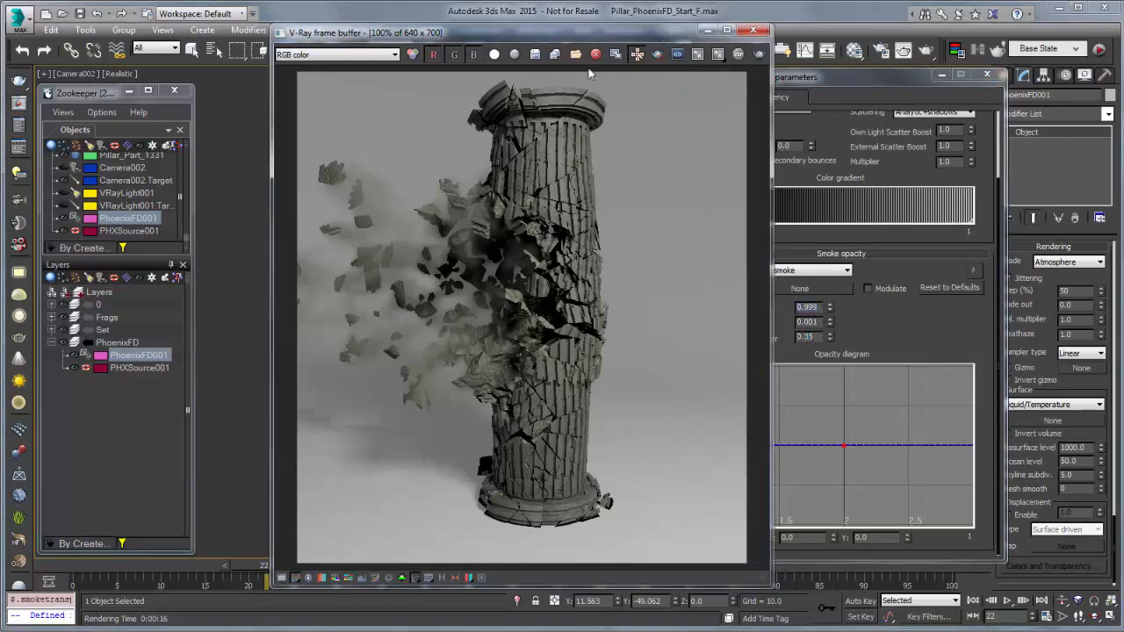
left_click(760, 55)
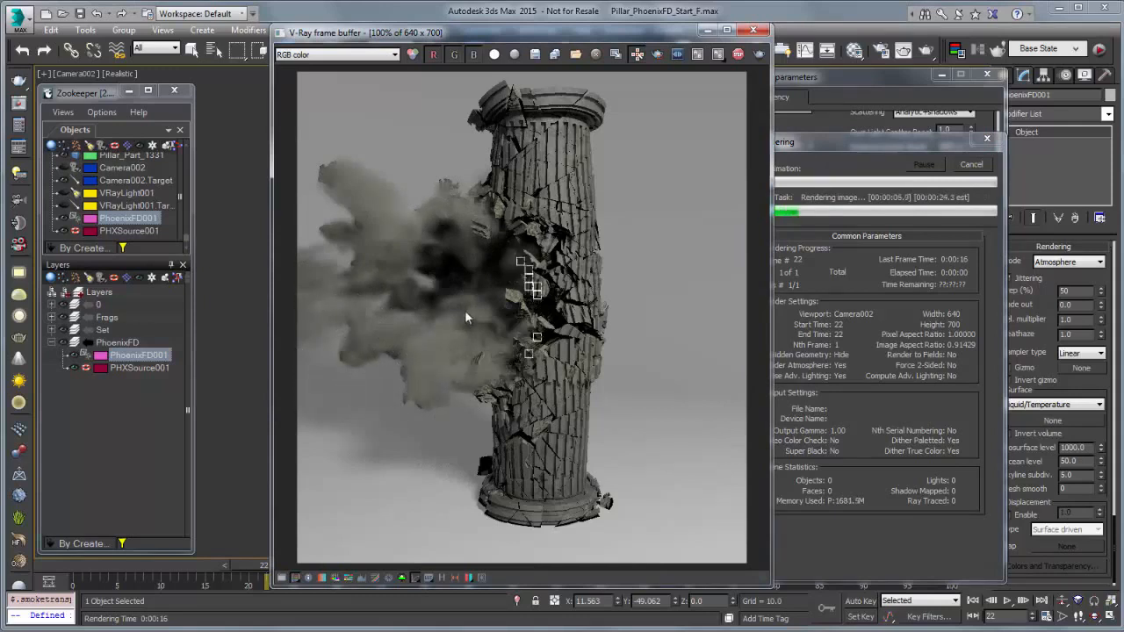
left_click(970, 166)
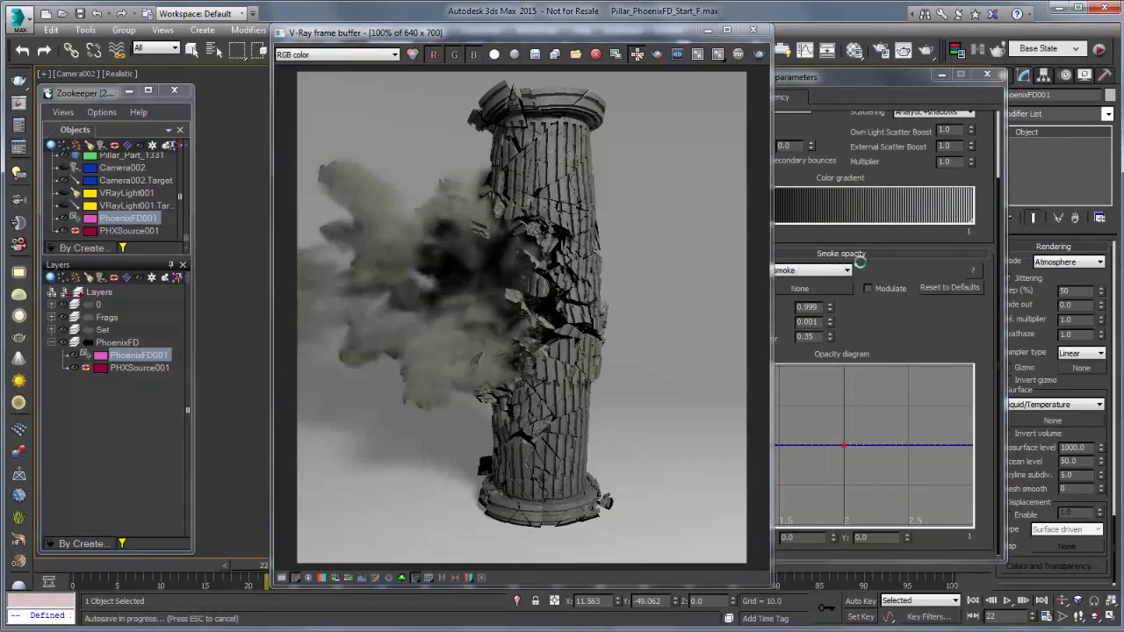
Step: Set the smoke color's Based on option to Disabled, leaving the opacity on Simple smoke, and close the render parameters and frame buffer
left_click(829, 272)
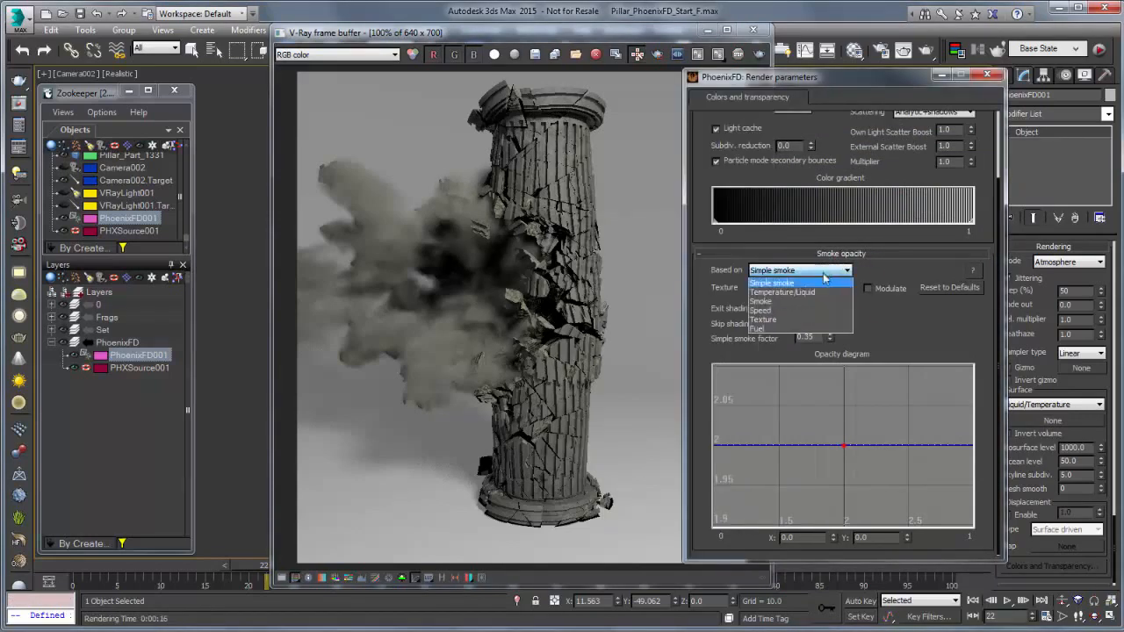
left_click(889, 322)
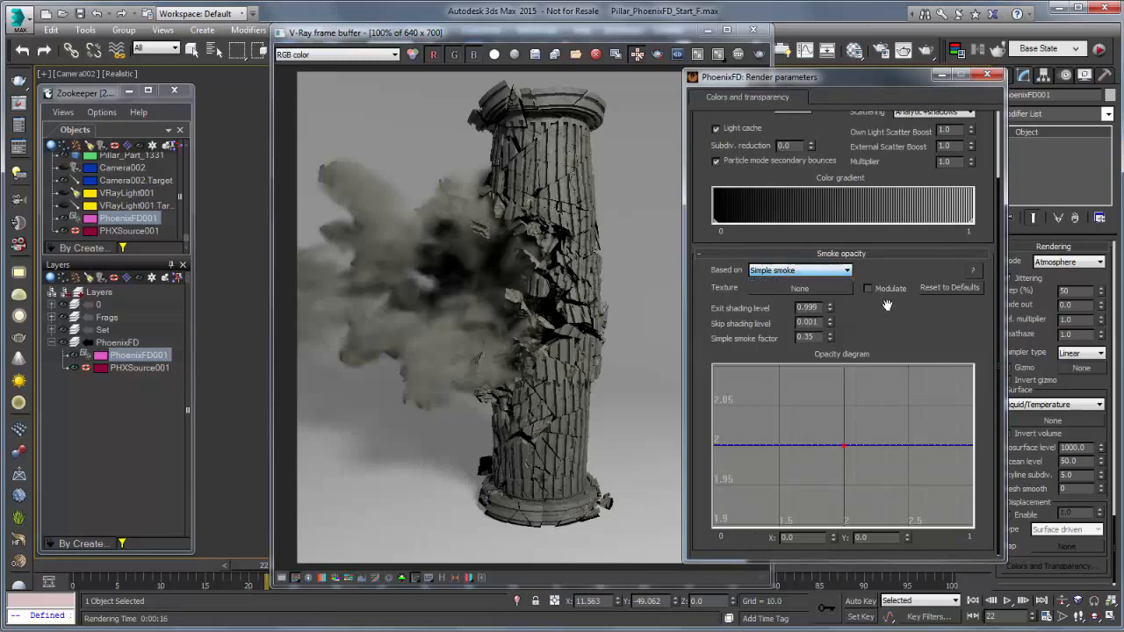
scroll(842, 291, "up", 3)
left_click(825, 149)
left_click(800, 164)
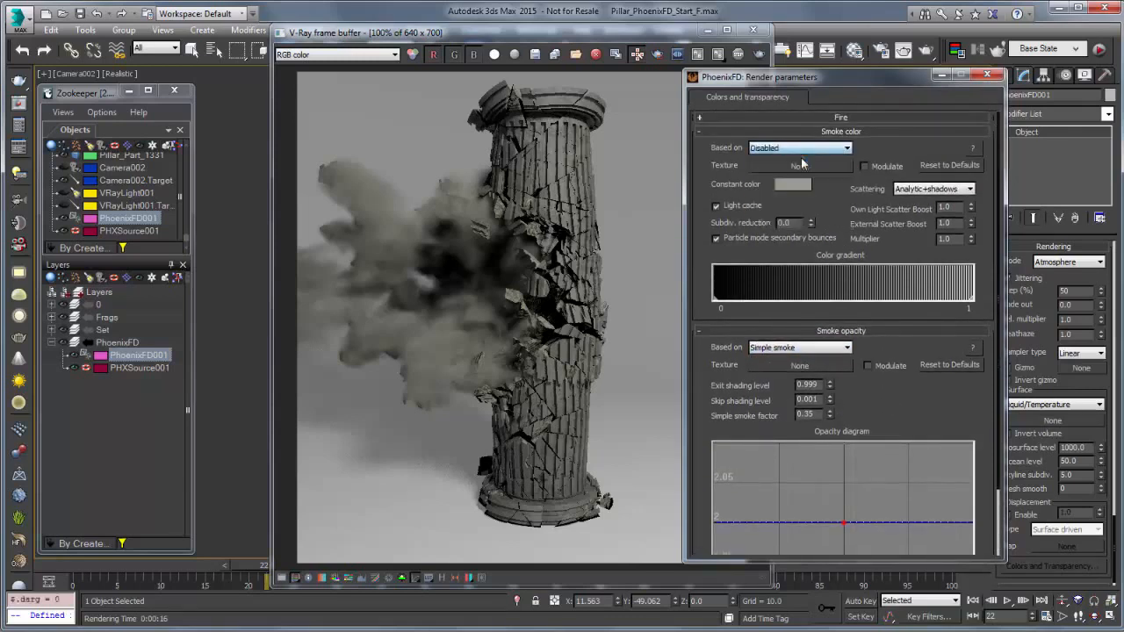
left_click(986, 75)
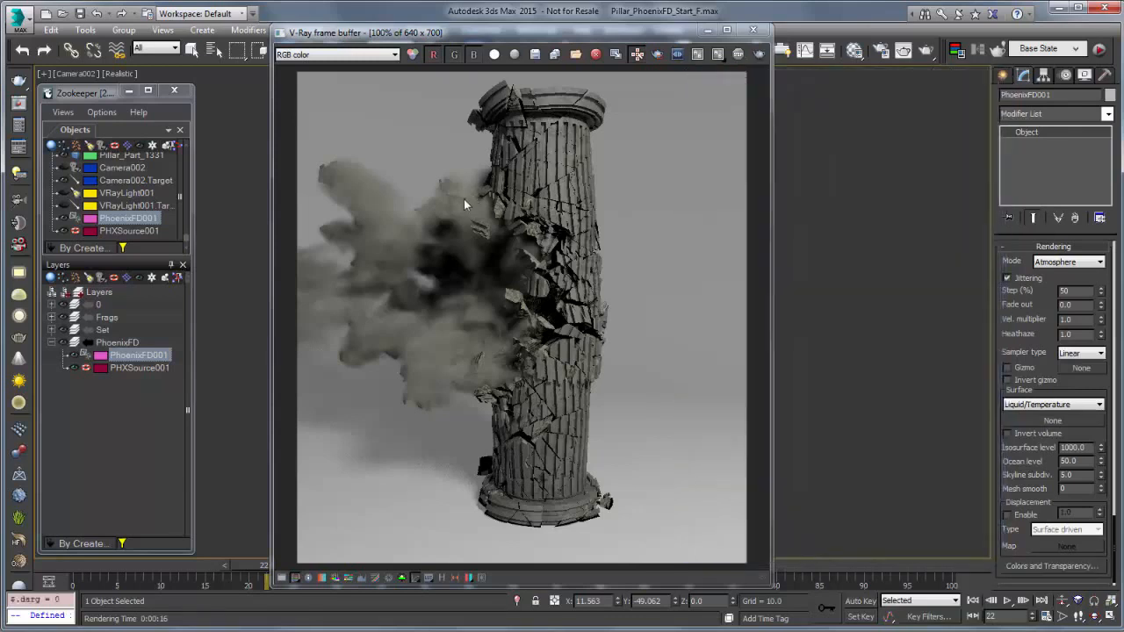
left_click(755, 31)
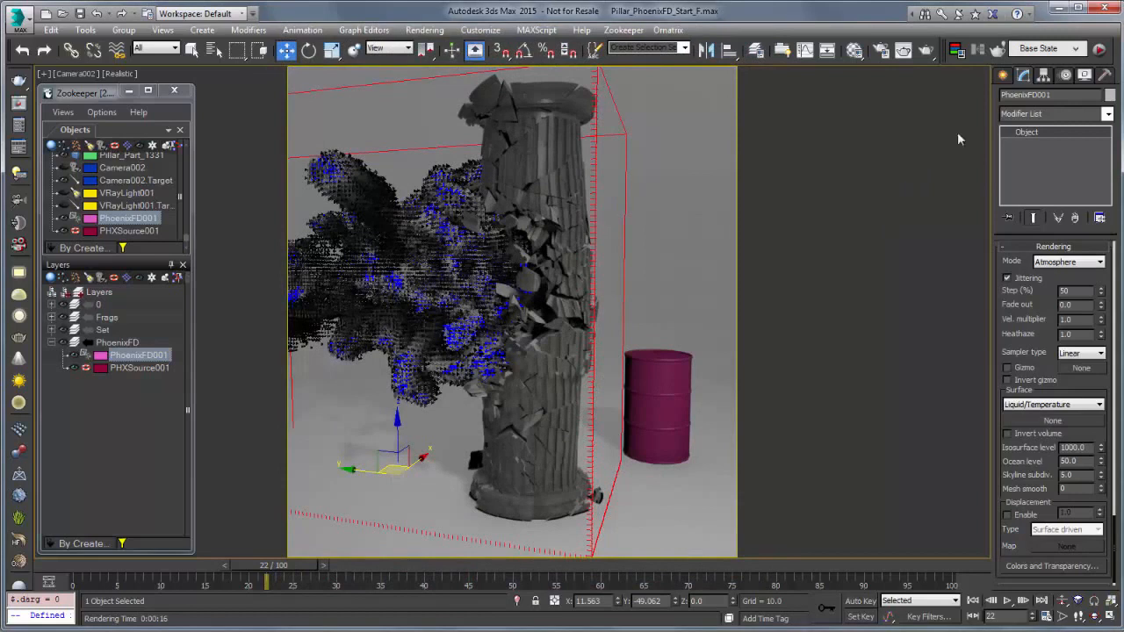
Step: Create a PHXFoam object on the floor in front of the barrel
left_click(1002, 76)
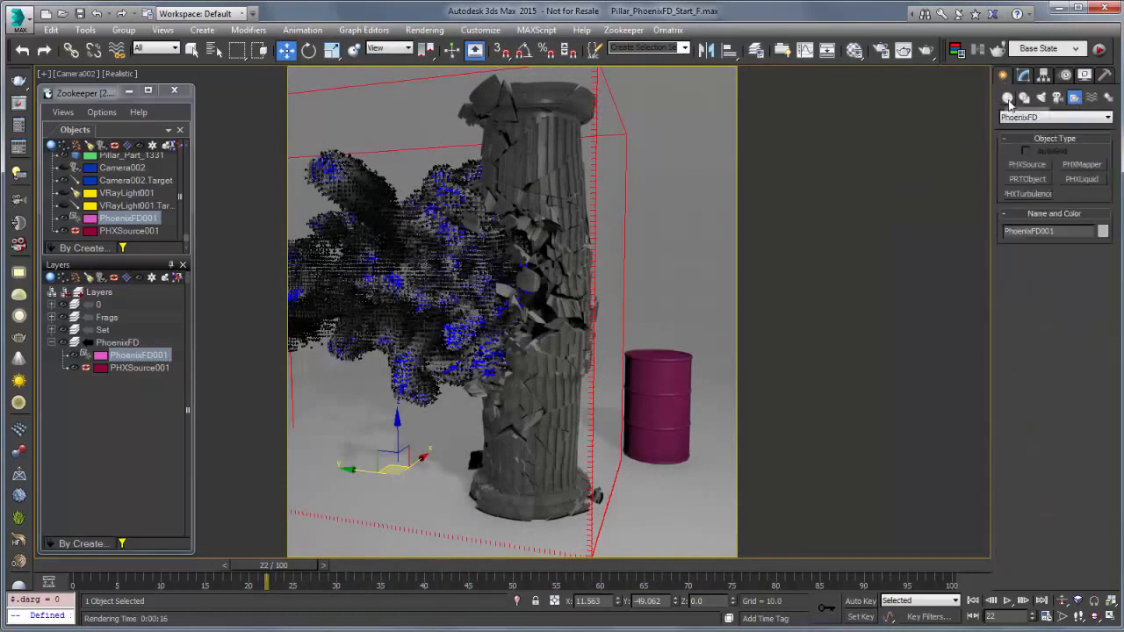
left_click(1007, 98)
left_click(1046, 120)
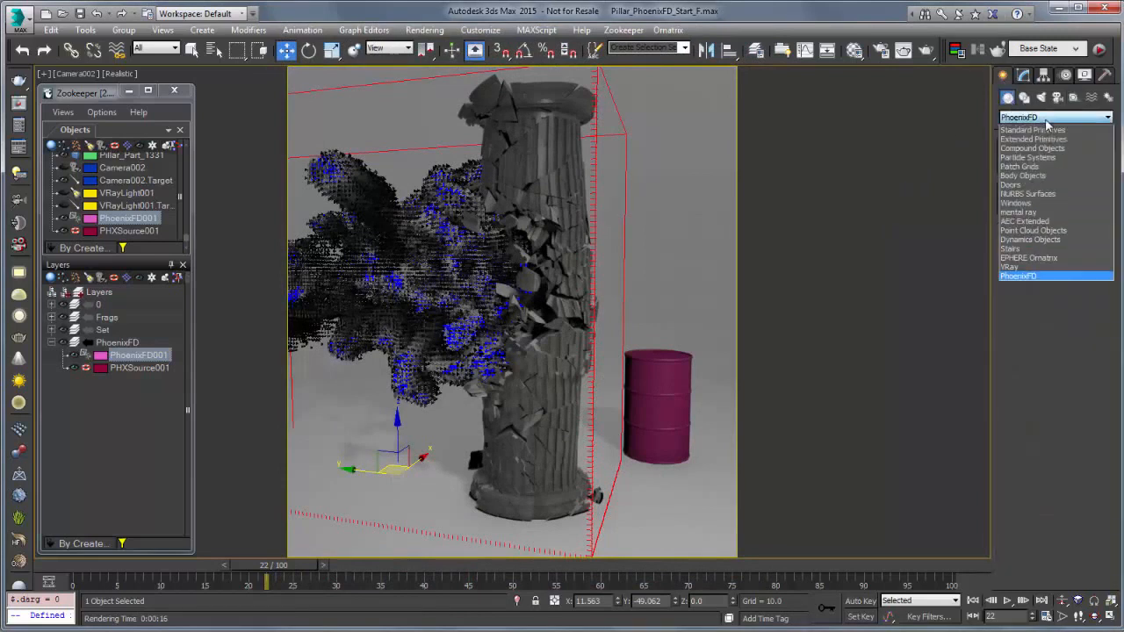
left_click(1021, 276)
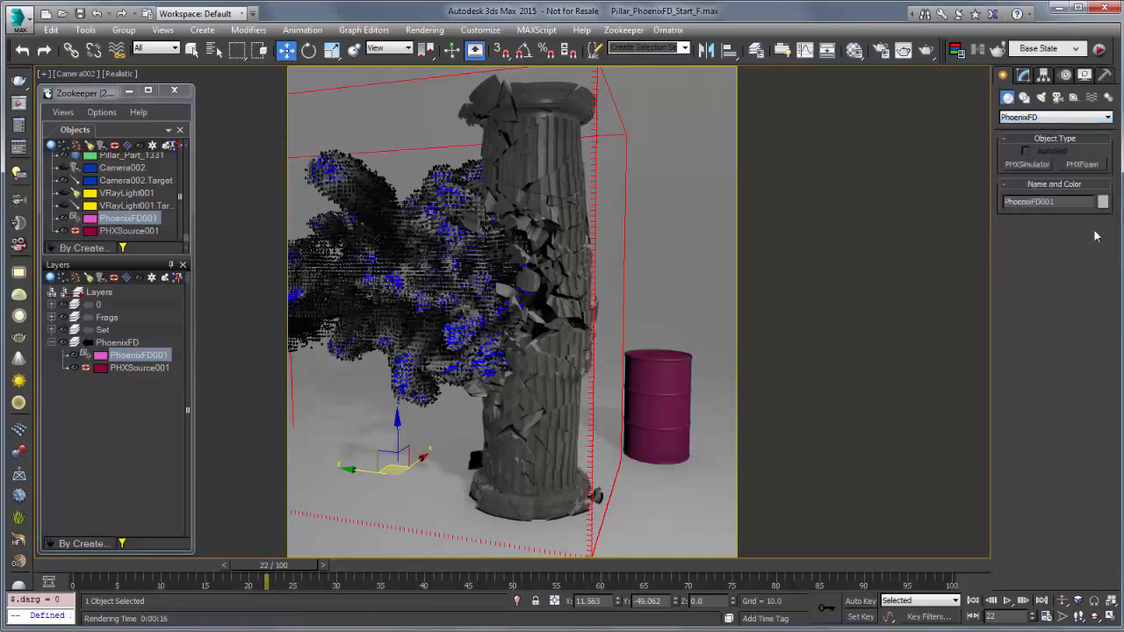
left_click(1081, 165)
left_click(668, 488)
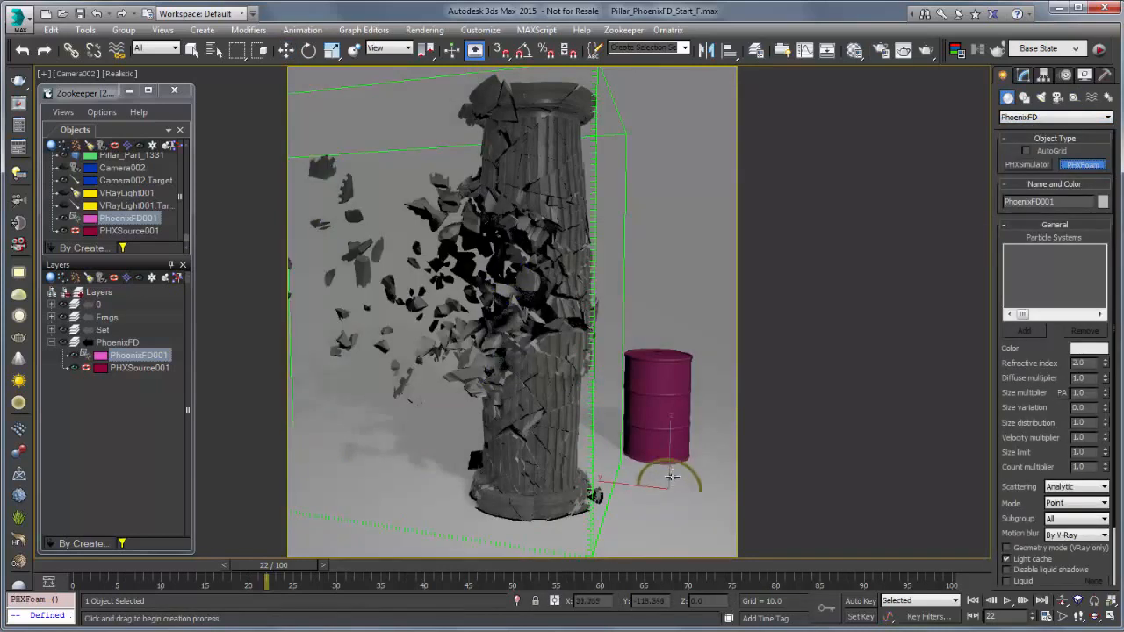
right_click(672, 473)
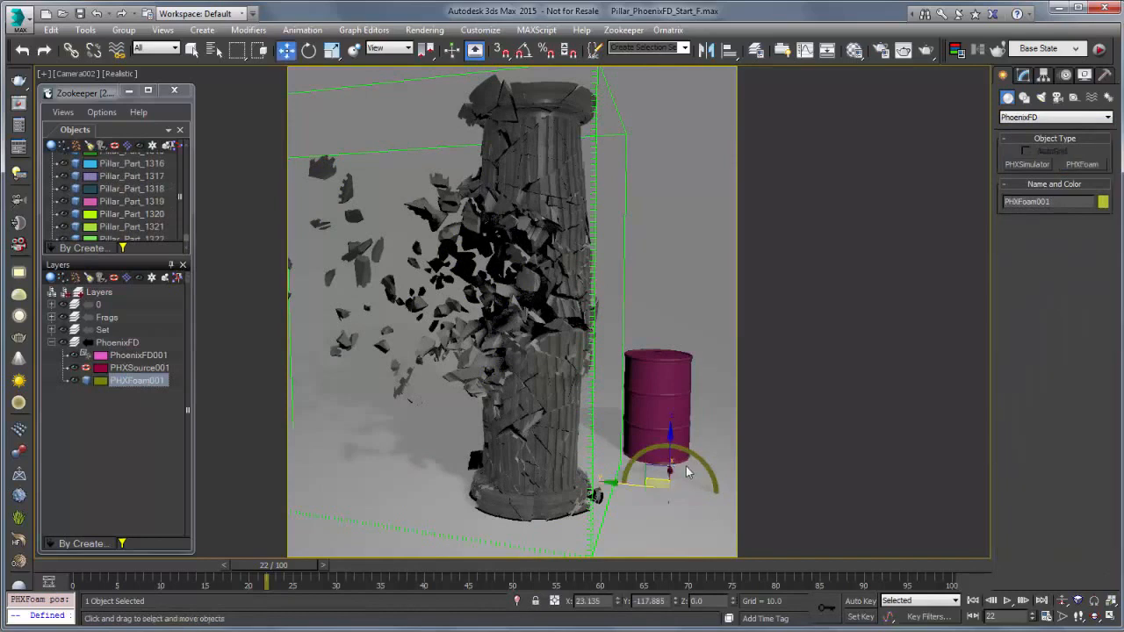
Step: Rotate the foam object about -42 degrees around its Z axis
right_click(672, 475)
left_click(691, 487)
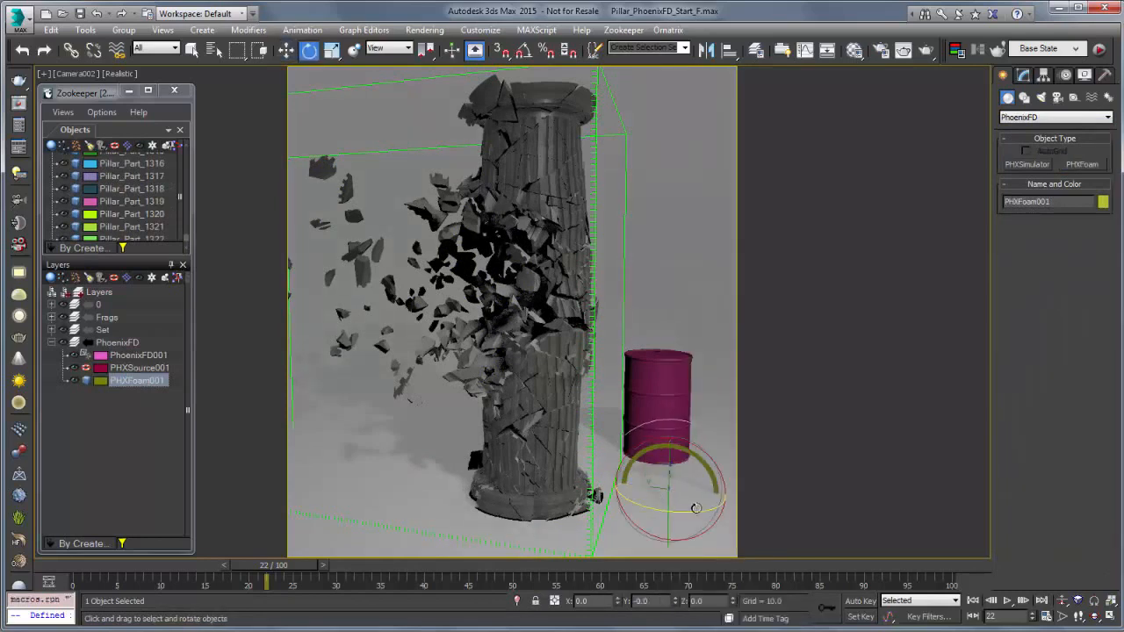
left_click_drag(702, 509, 681, 507)
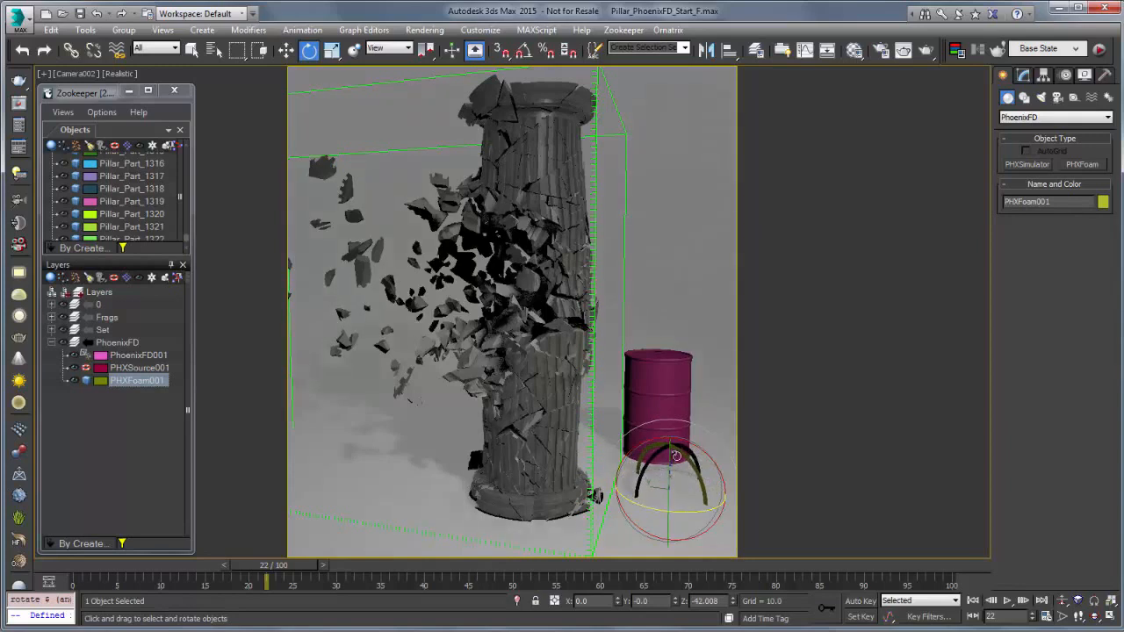
Step: Add all of the PhoenixFD simulator's particle groups to the foam shader's particle systems, declining to use the simulator as liquid geometry
left_click(1024, 75)
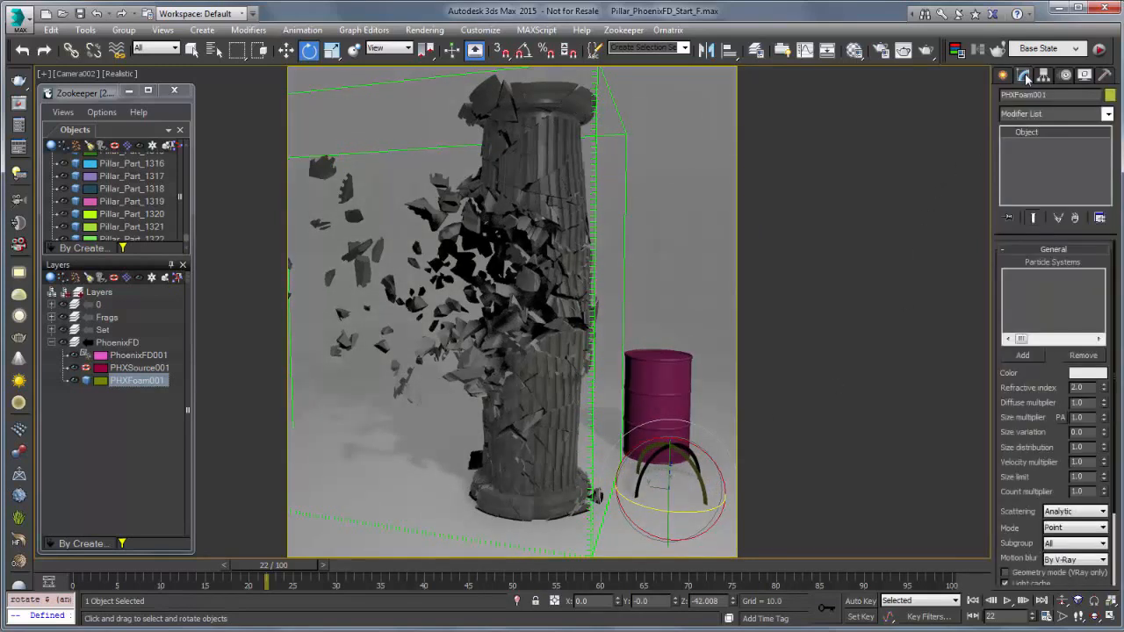
left_click(1023, 356)
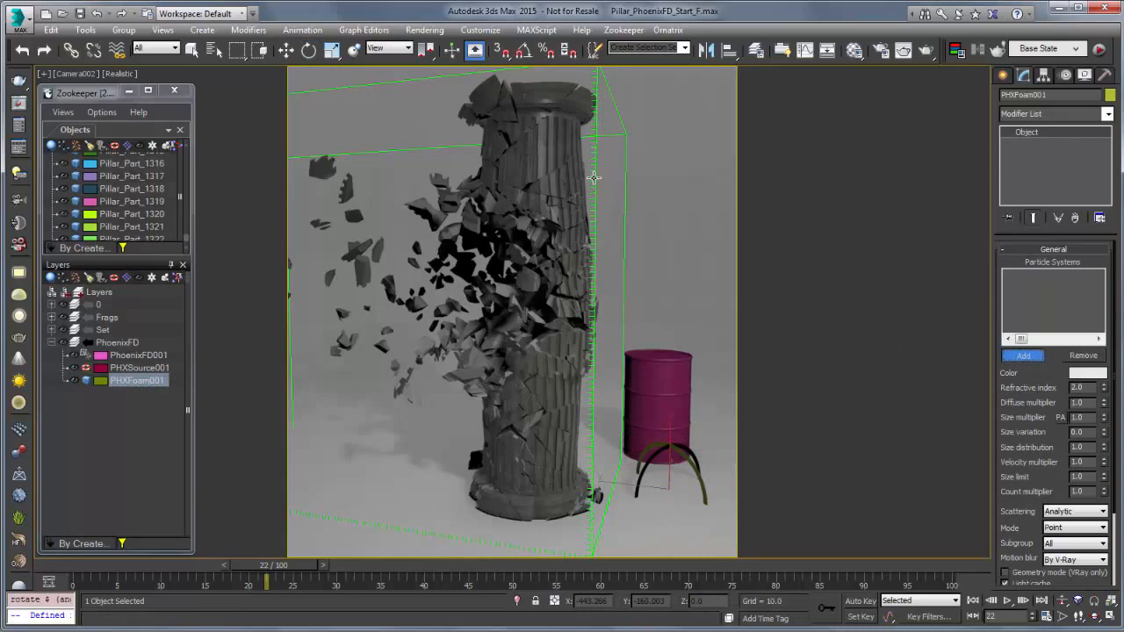
left_click(593, 177)
left_click_drag(568, 343, 689, 259)
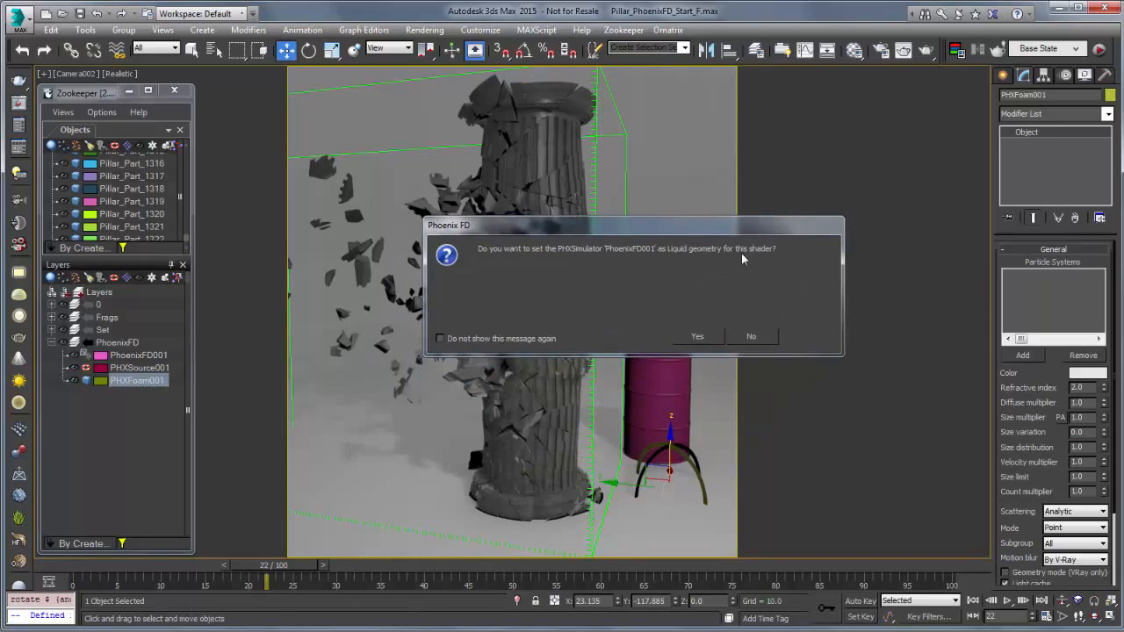
left_click(745, 339)
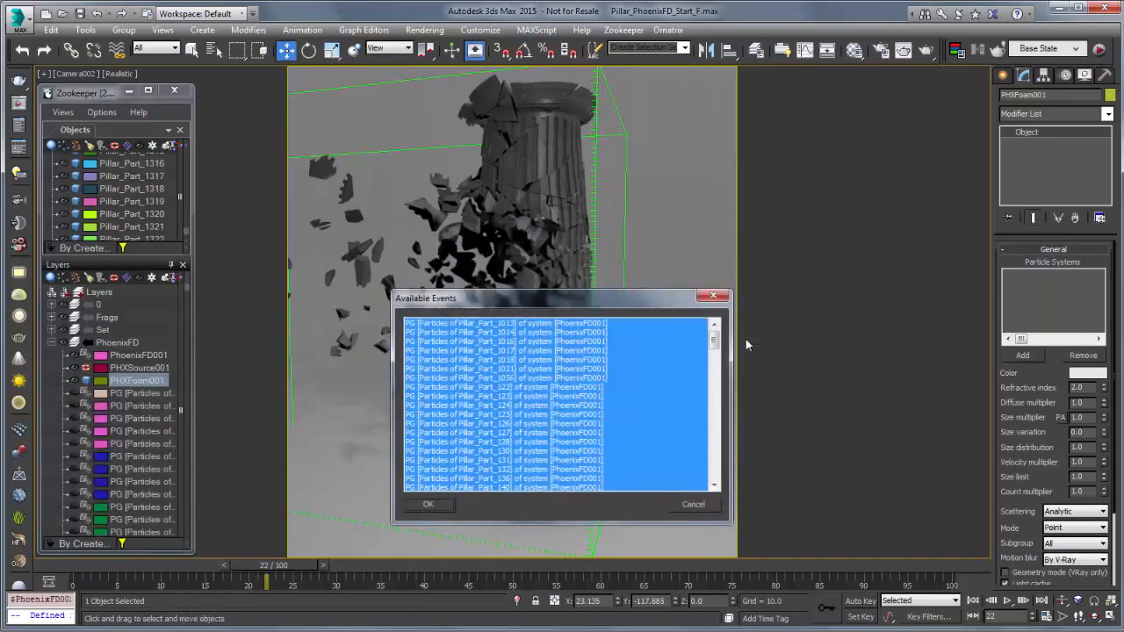
mouse_move(712, 344)
left_mouse_down()
mouse_move(712, 483)
mouse_move(715, 332)
left_mouse_up()
left_click(433, 504)
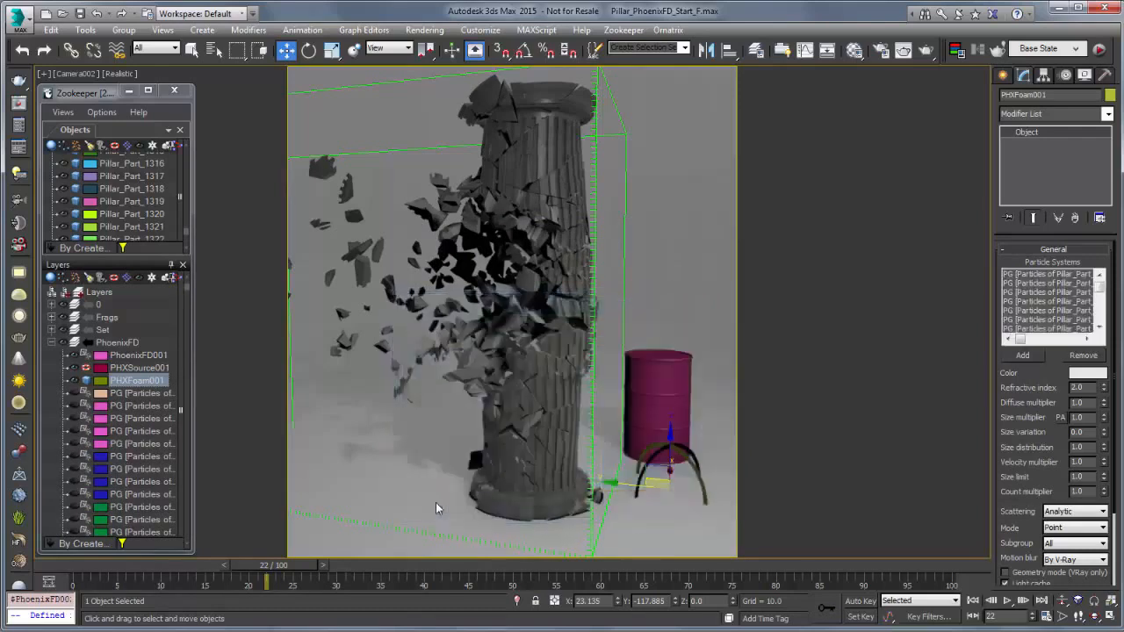
mouse_move(1099, 286)
left_mouse_down()
mouse_move(1099, 323)
mouse_move(1099, 284)
left_mouse_up()
Step: In the PhoenixFD simulator's preview settings, enable Other particles and disable Liquid/Temp. and Smoke
left_click(139, 356)
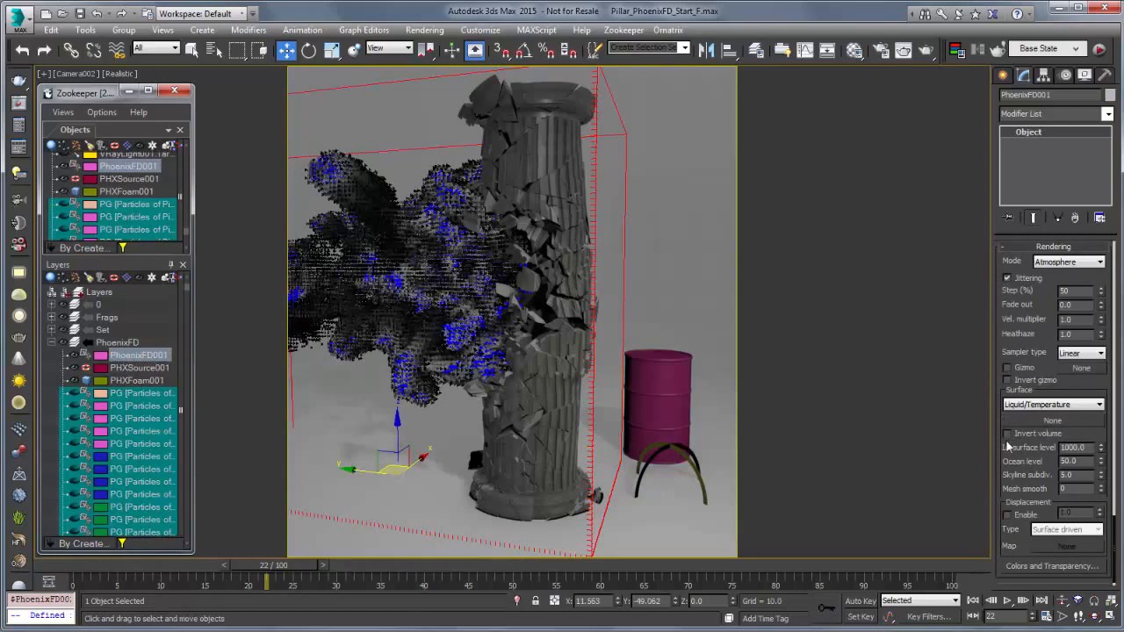
scroll(1007, 445, "down", 1)
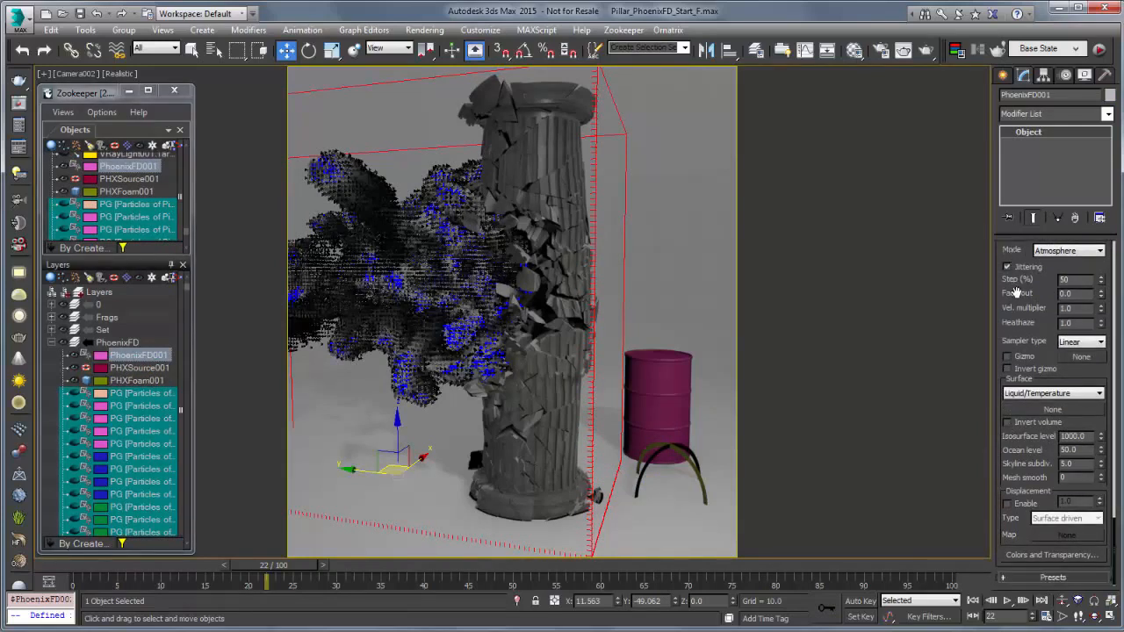
right_click(1018, 291)
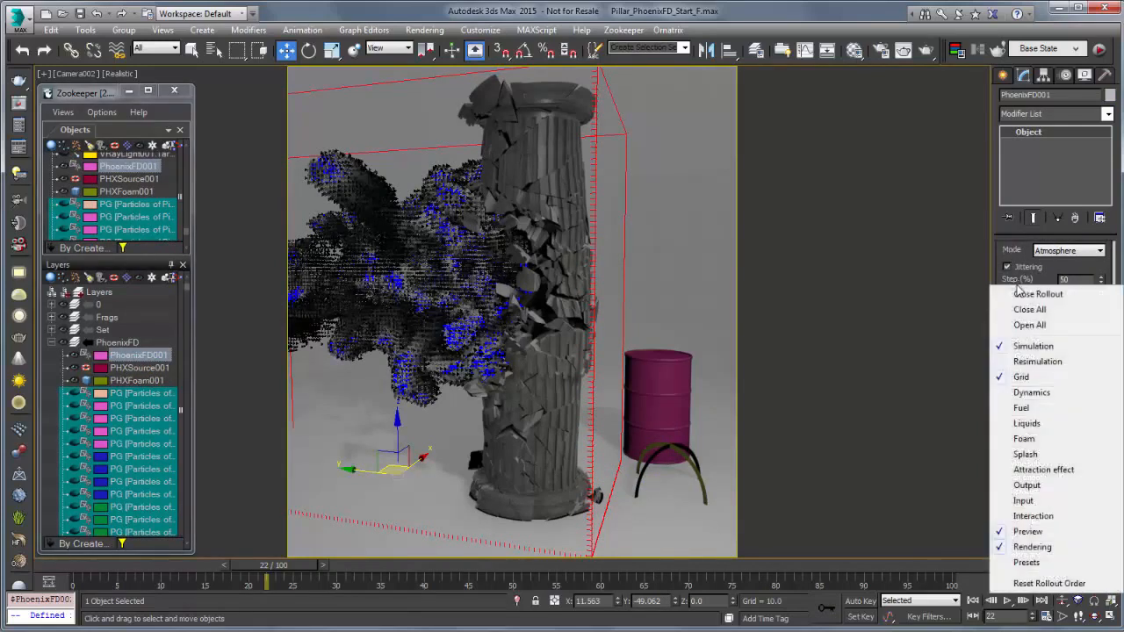
left_click(1032, 532)
left_click(1019, 506)
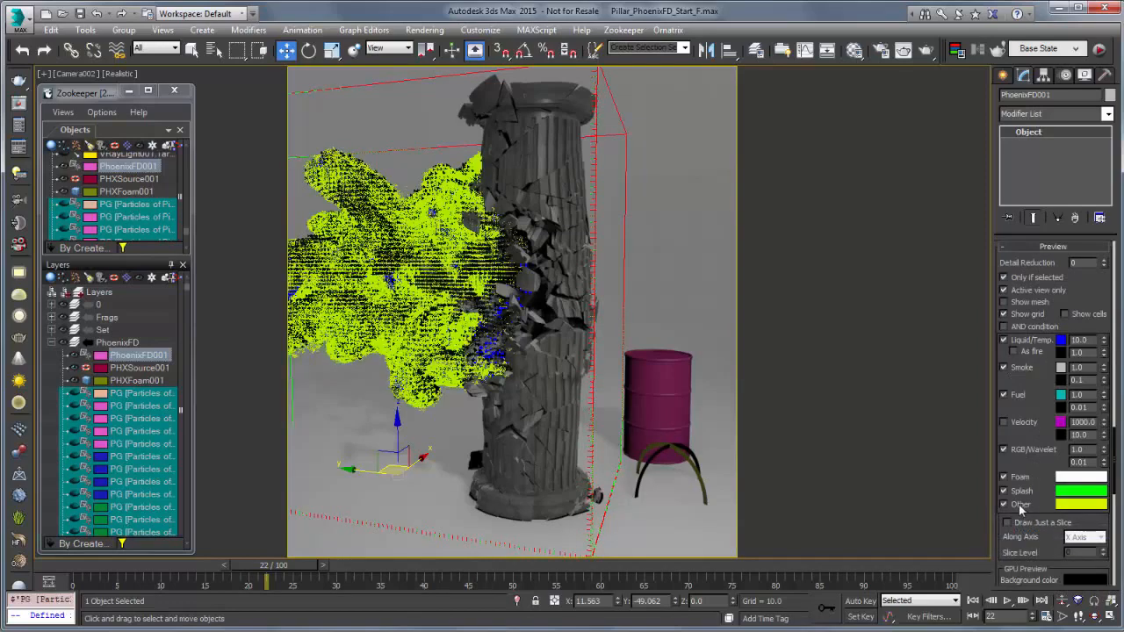
left_click(1018, 368)
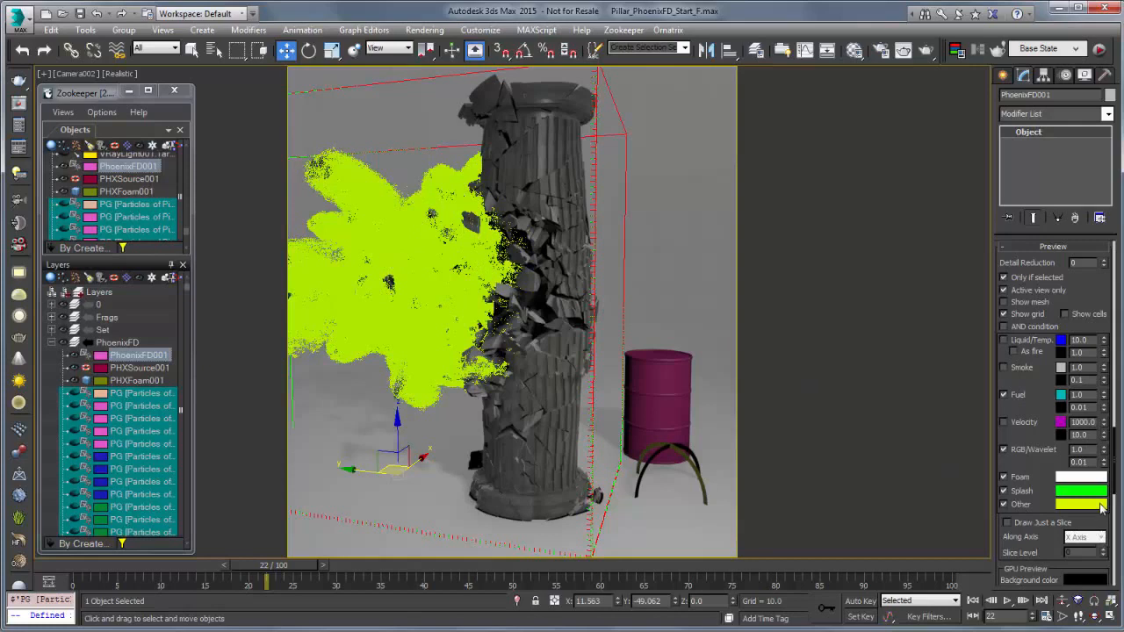
Step: Change the preview color of the Other particles to dark purple
left_click(1090, 509)
left_click_drag(357, 134, 361, 163)
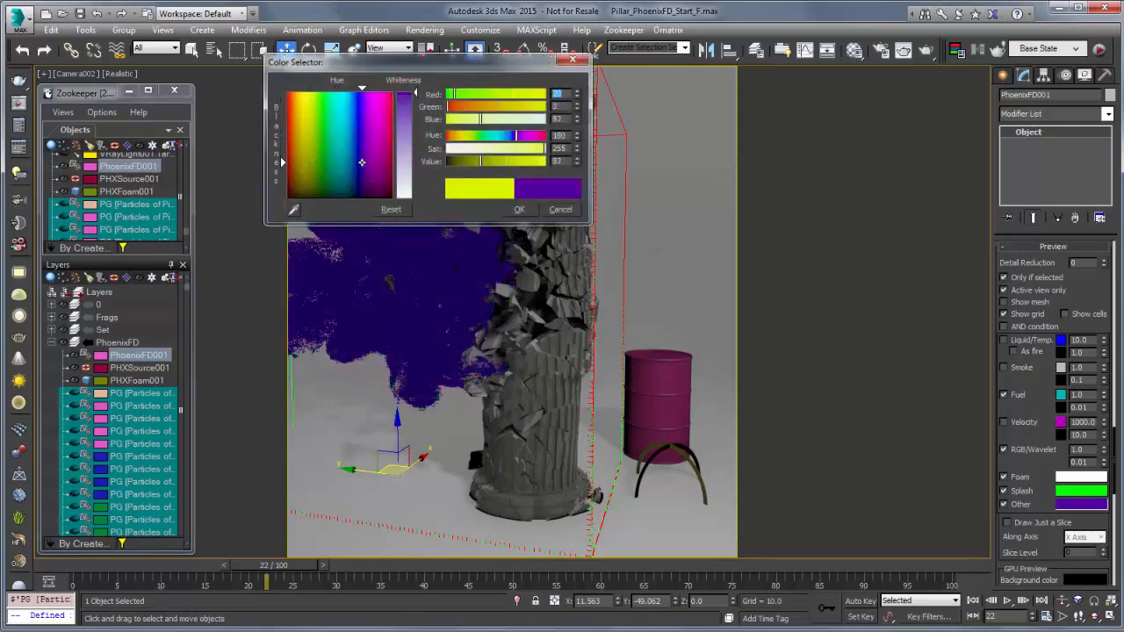
left_click(522, 210)
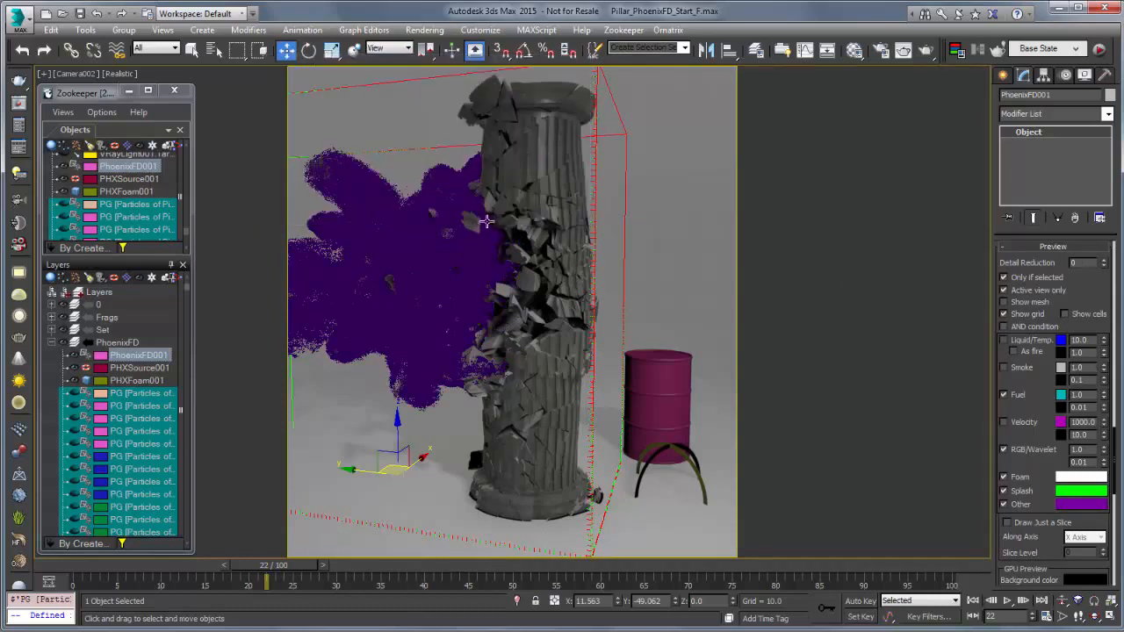
Step: Go to frame 20, turn off the simulator's Only if selected preview option and select the Phoenix source
mouse_move(268, 566)
left_mouse_down()
mouse_move(105, 573)
mouse_move(285, 575)
mouse_move(260, 575)
left_mouse_up()
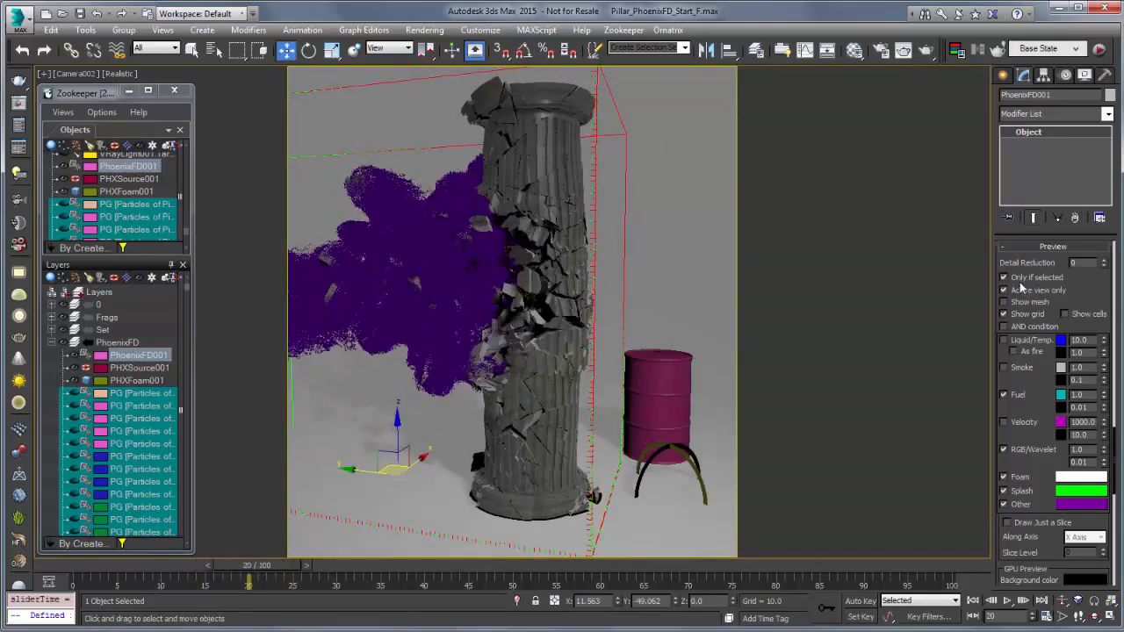
left_click(1022, 278)
left_click(130, 367)
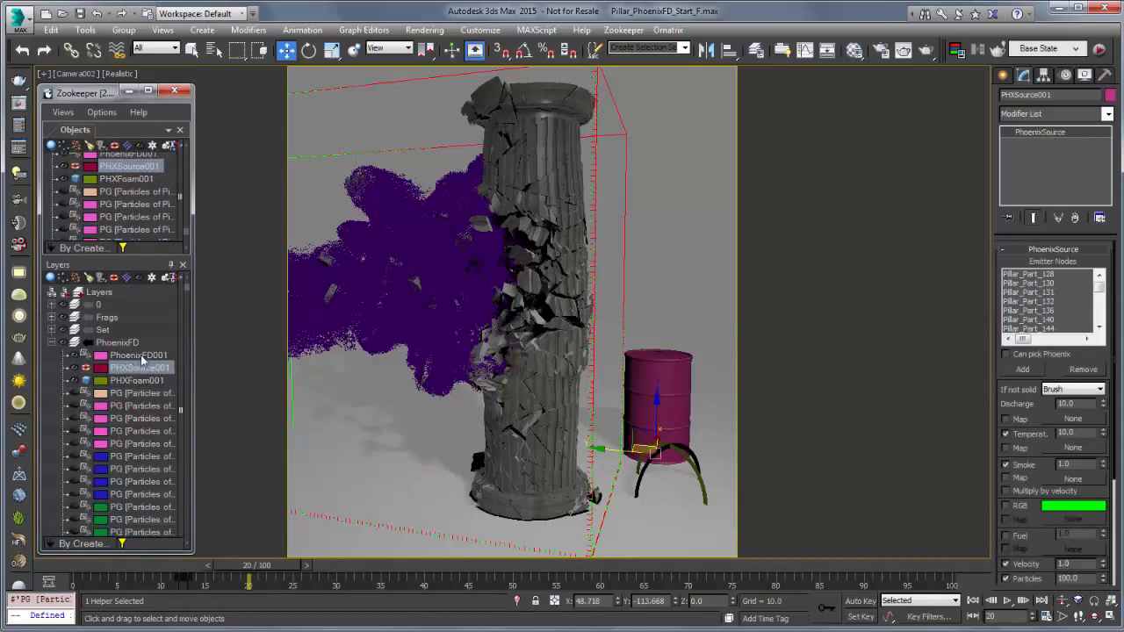
Step: Set the PhoenixFD simulator's preview Detail Reduction to 1 and hide the particle groups from the Layers list
left_click(142, 356)
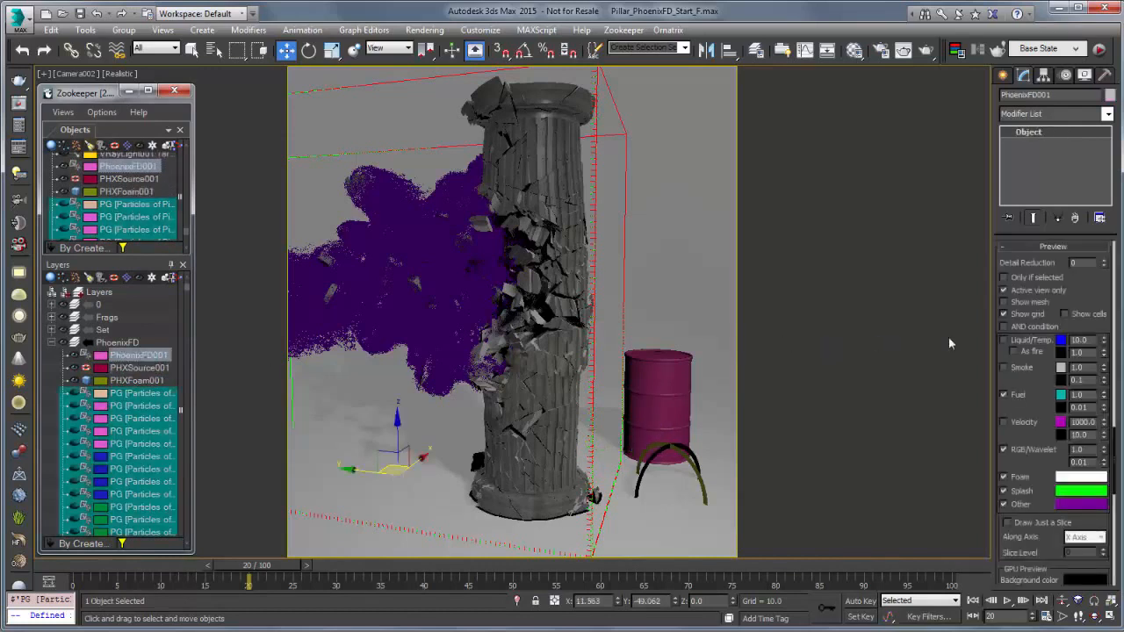
left_click(1105, 264)
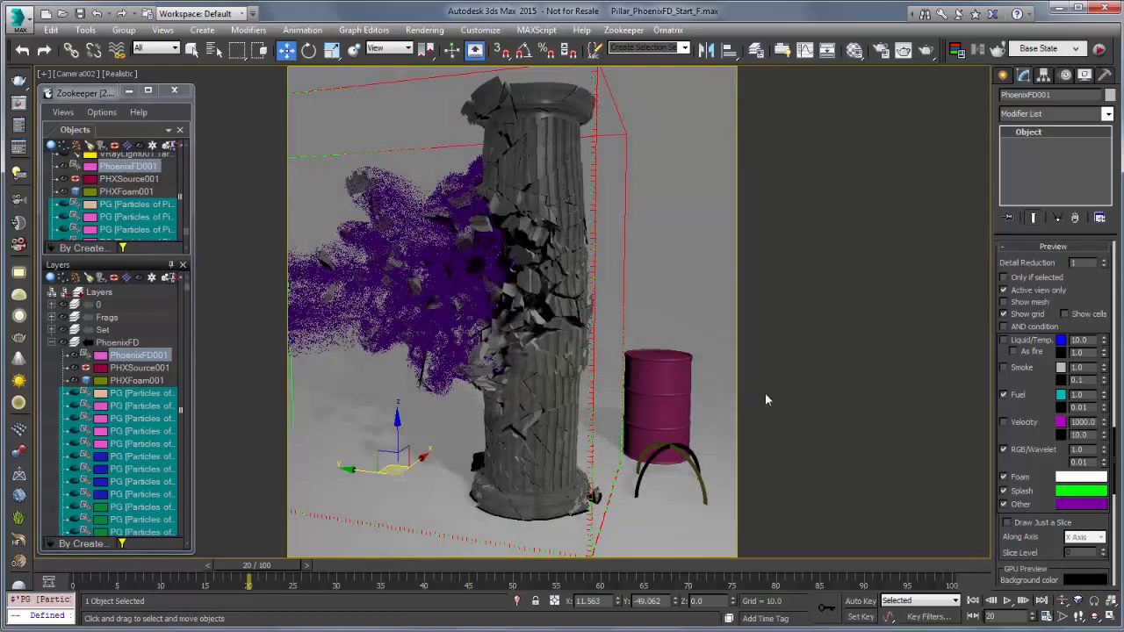
left_click(140, 278)
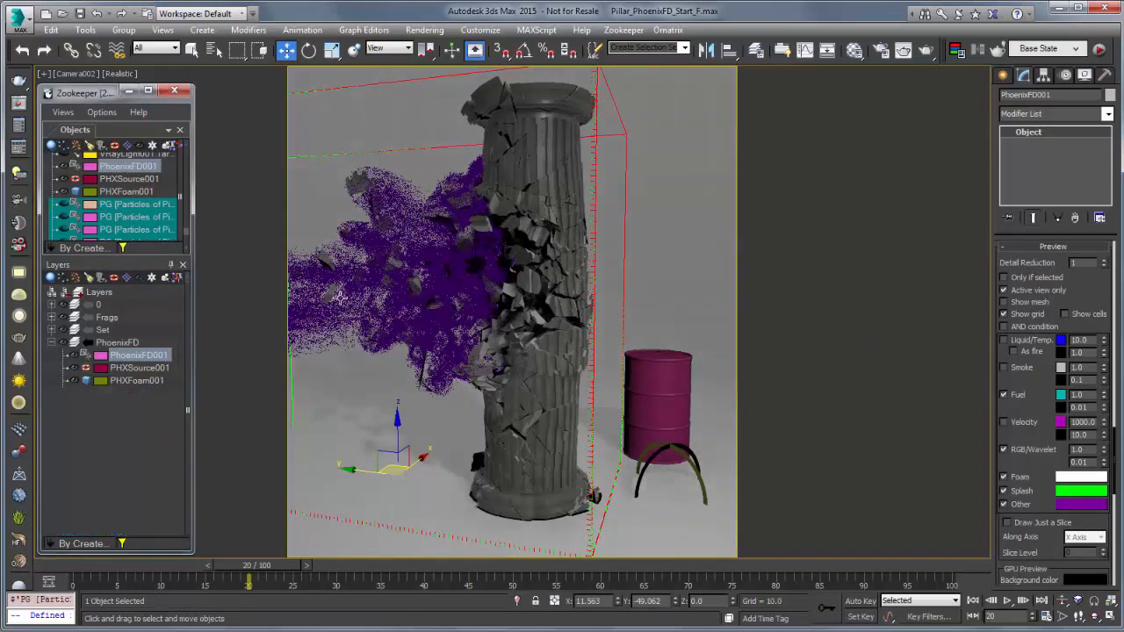
Step: Select the PHXFoam shader, bring up its color and refraction settings, and render frame 20
left_click(149, 379)
left_click_drag(1019, 417, 1010, 330)
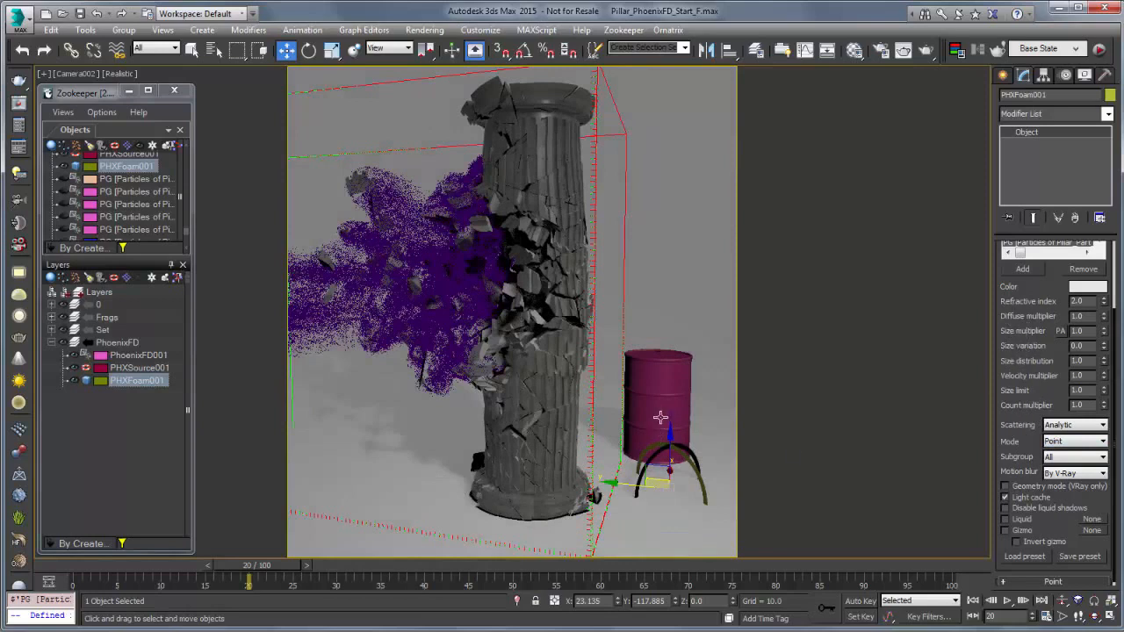
left_click(926, 50)
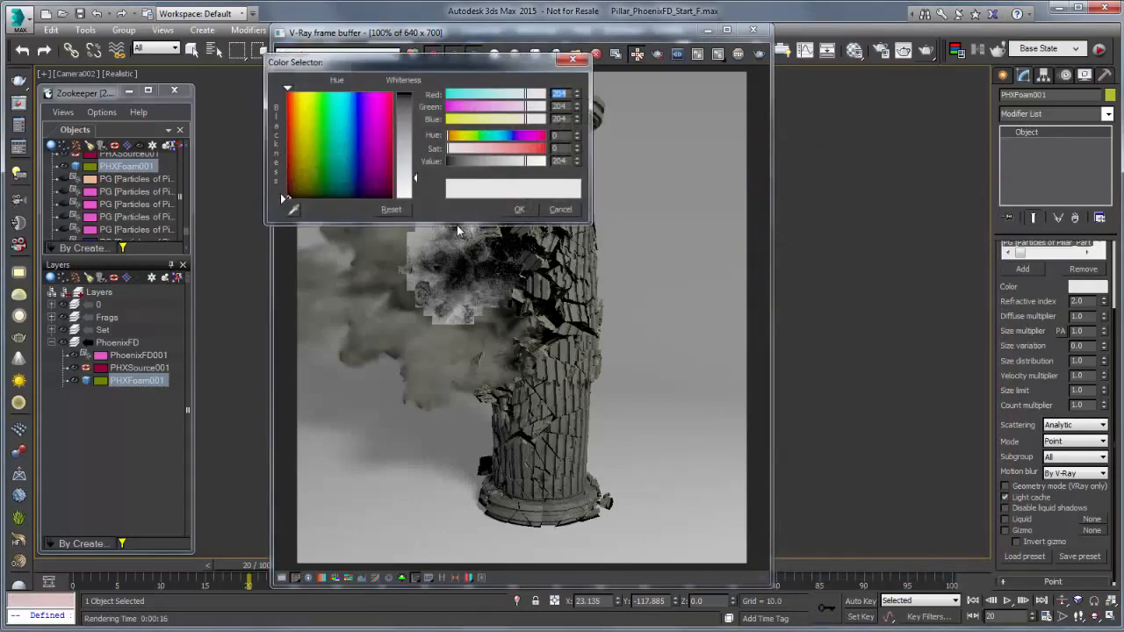
Step: Set the foam shader's color to a dark olive gray (35, 38, 27) sampled from the rendered image
left_click(456, 225)
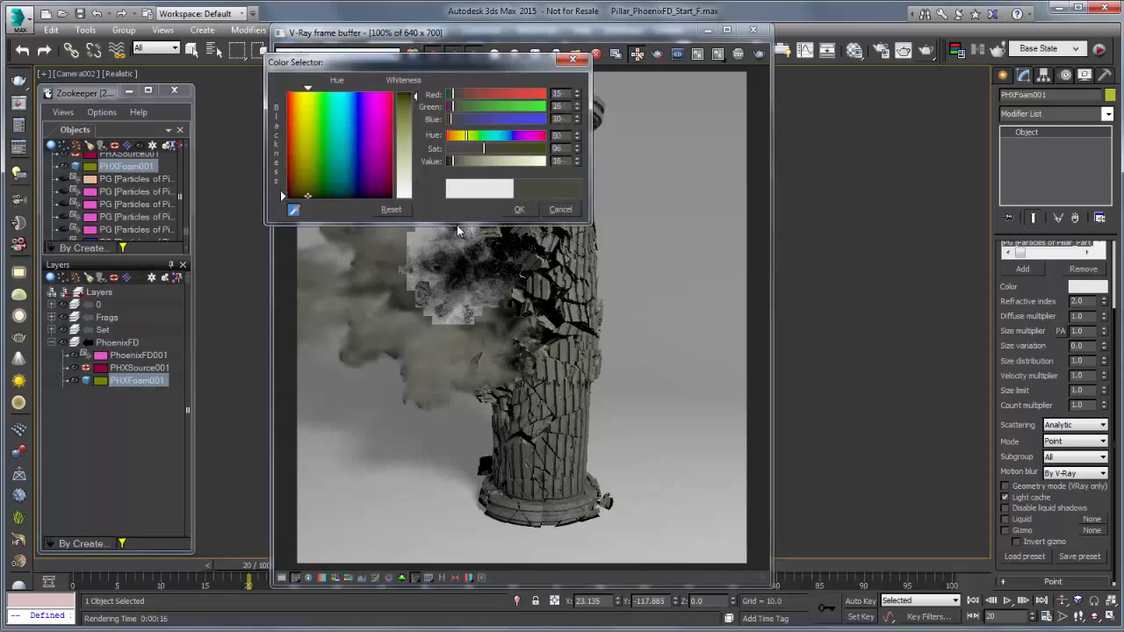
left_click(457, 224)
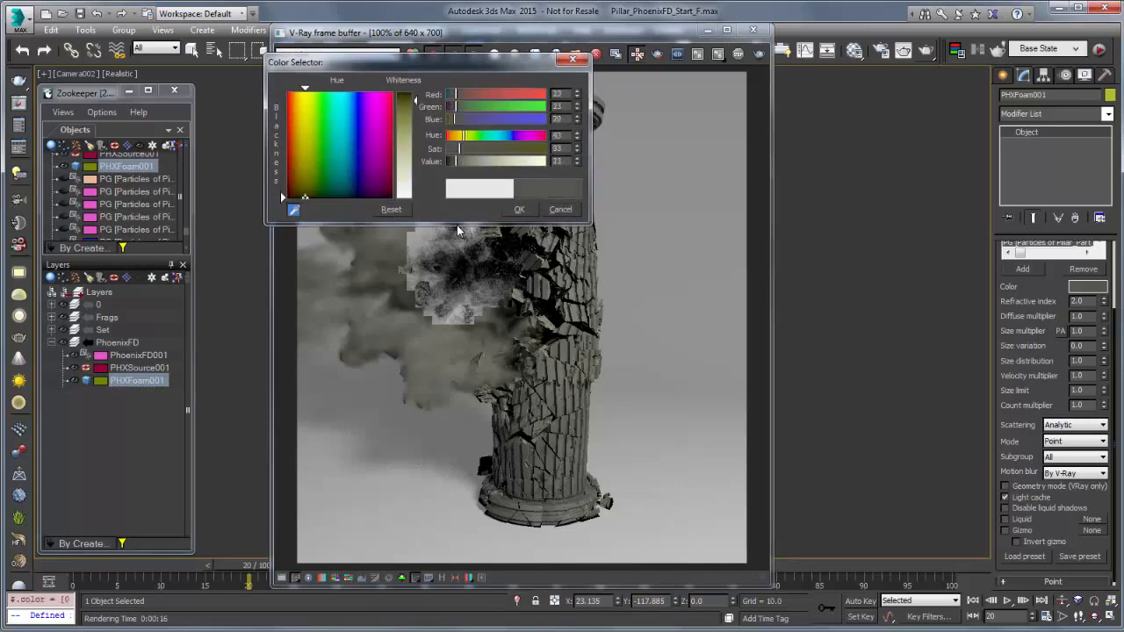
left_click(457, 225)
left_click_drag(421, 62, 459, 22)
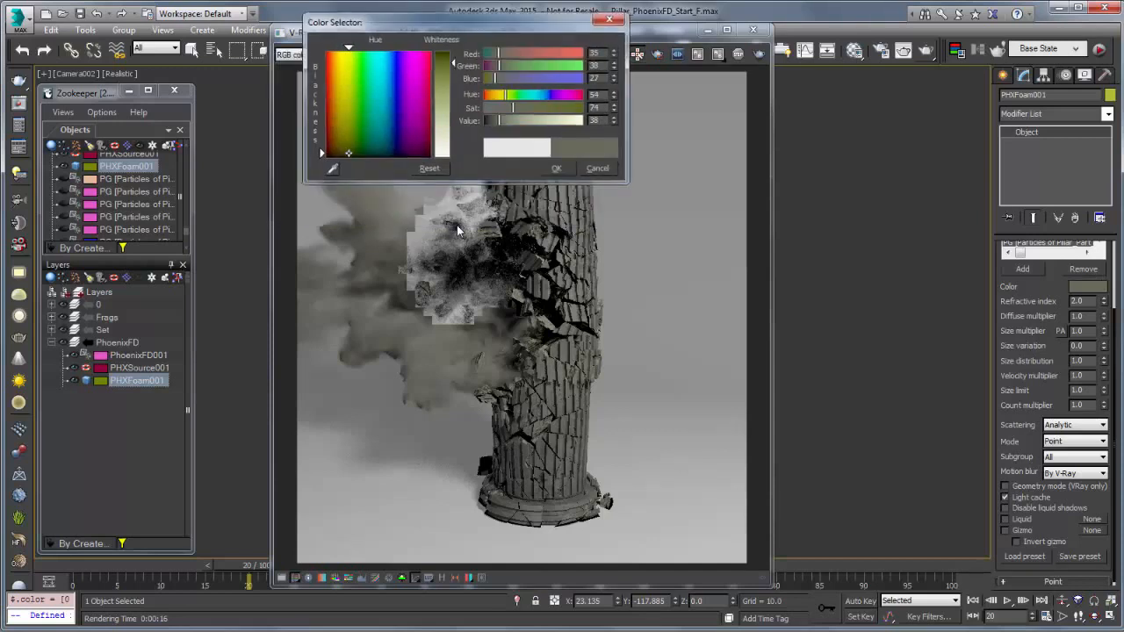
left_click(557, 169)
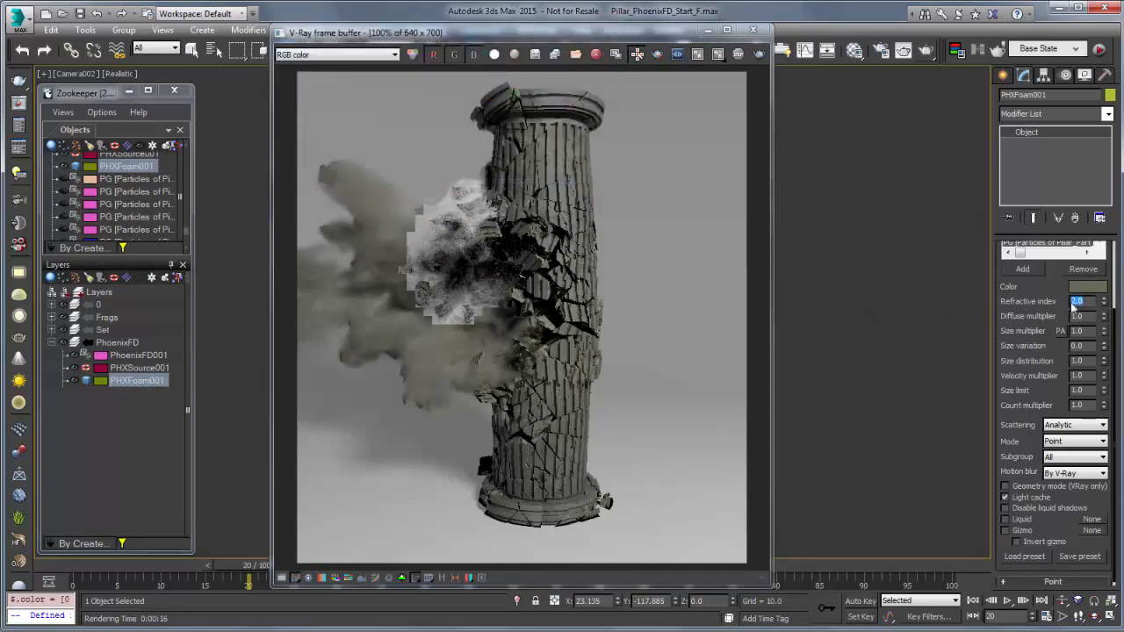
Step: Set the foam shader's Refractive index to 1.3 and re-render with the image enlarged to 200%
type("1.3")
key("Return")
scroll(461, 226, "up", 1)
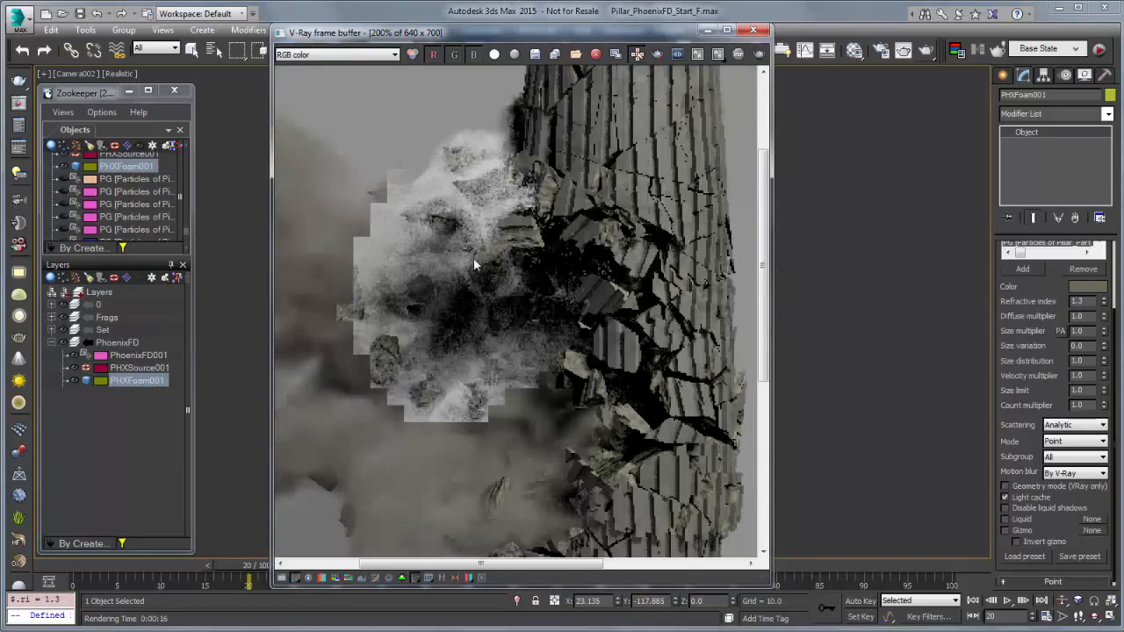
left_click(760, 54)
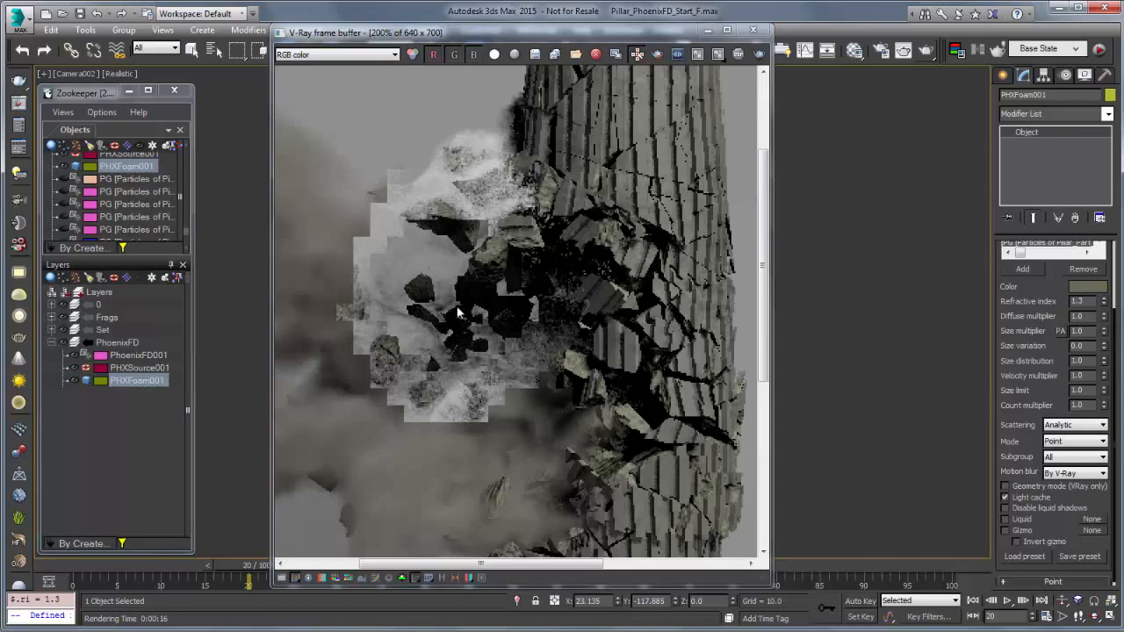
Step: Minimize the render window and disable Cast Shadows in the PHXFoam object's properties
left_click(707, 32)
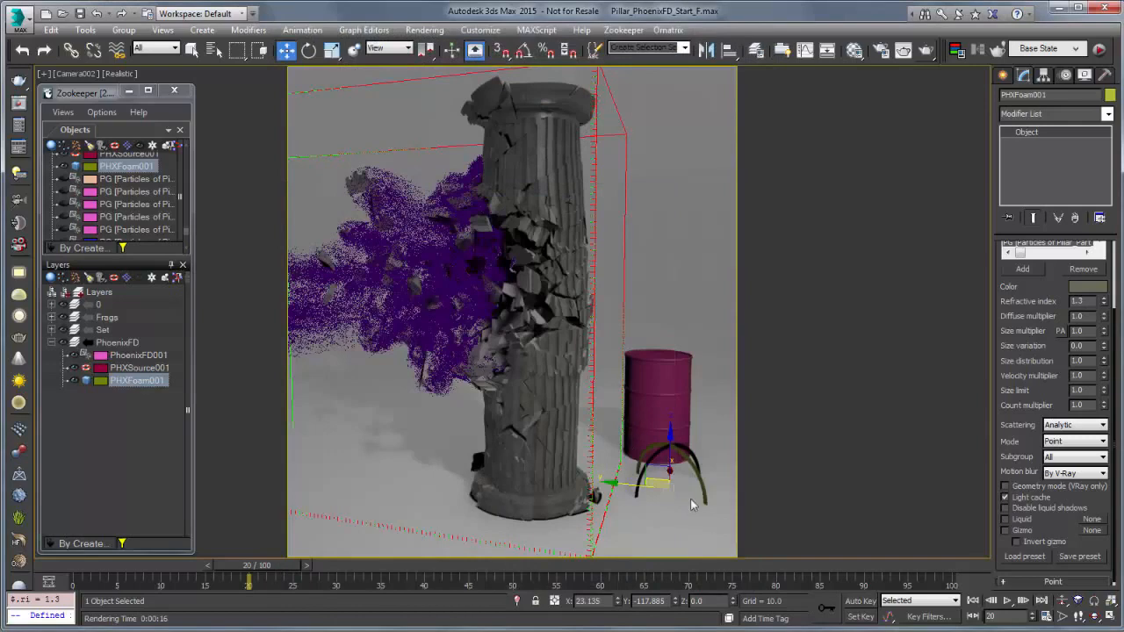
right_click(676, 451)
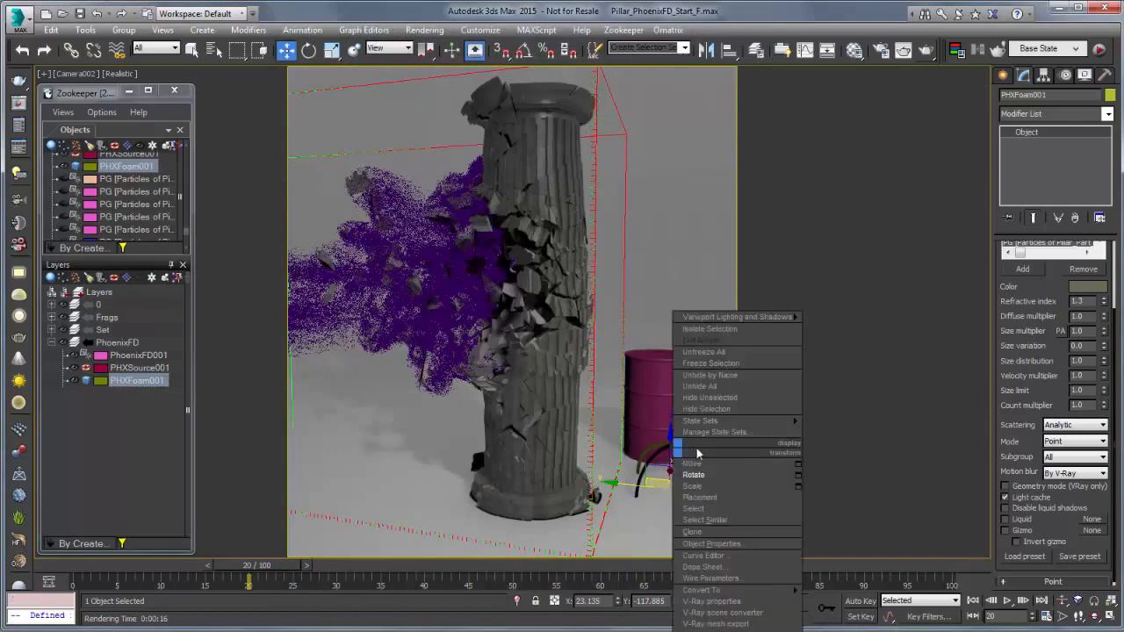
left_click(725, 544)
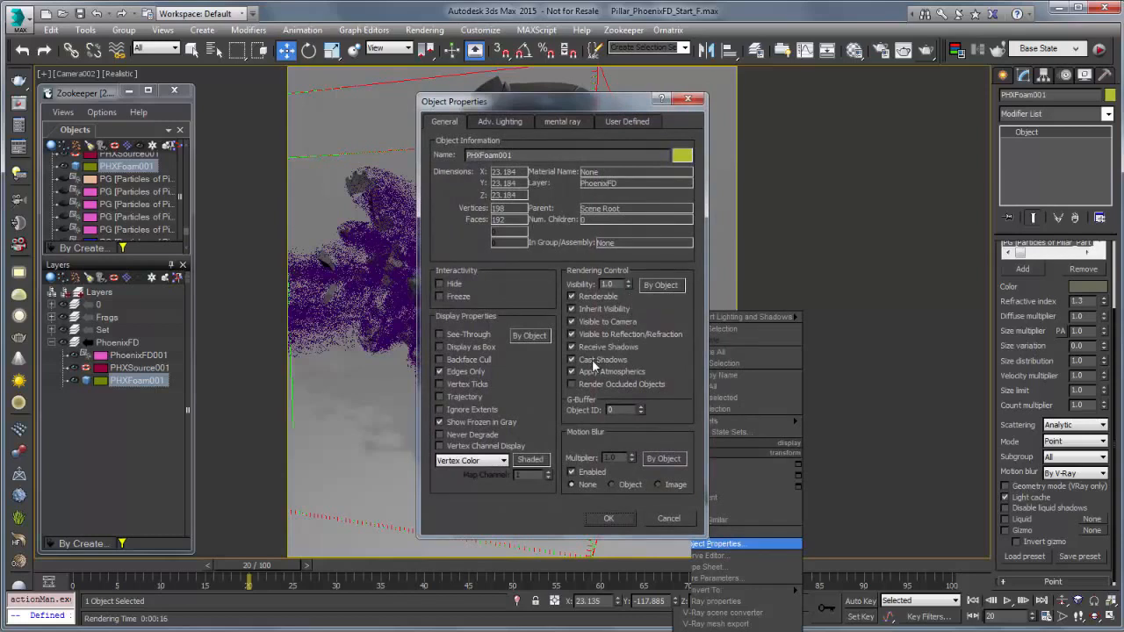
left_click(610, 519)
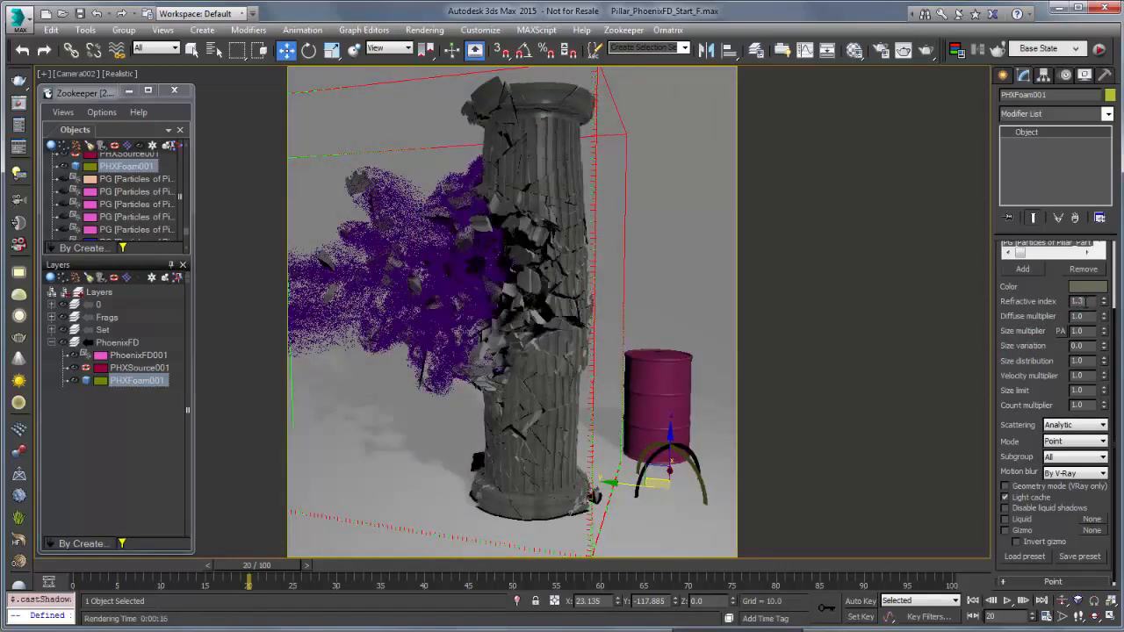
Step: Set the foam shader's Refractive index to 1.6, render the whole frame and inspect the particles up close
key("Return")
left_click(927, 51)
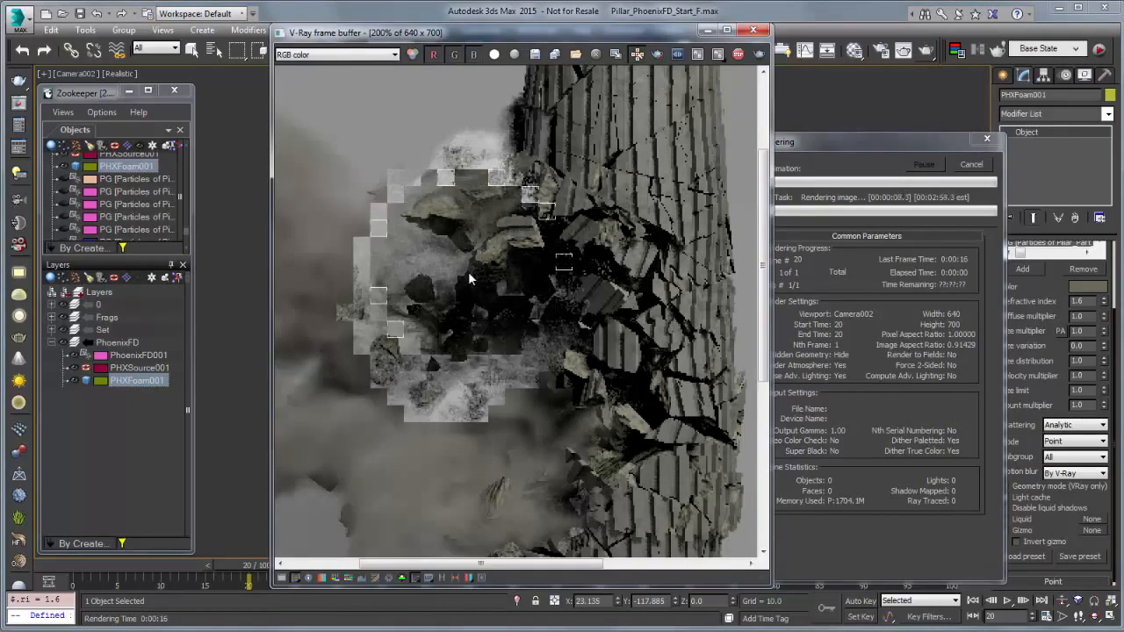
double_click(468, 271)
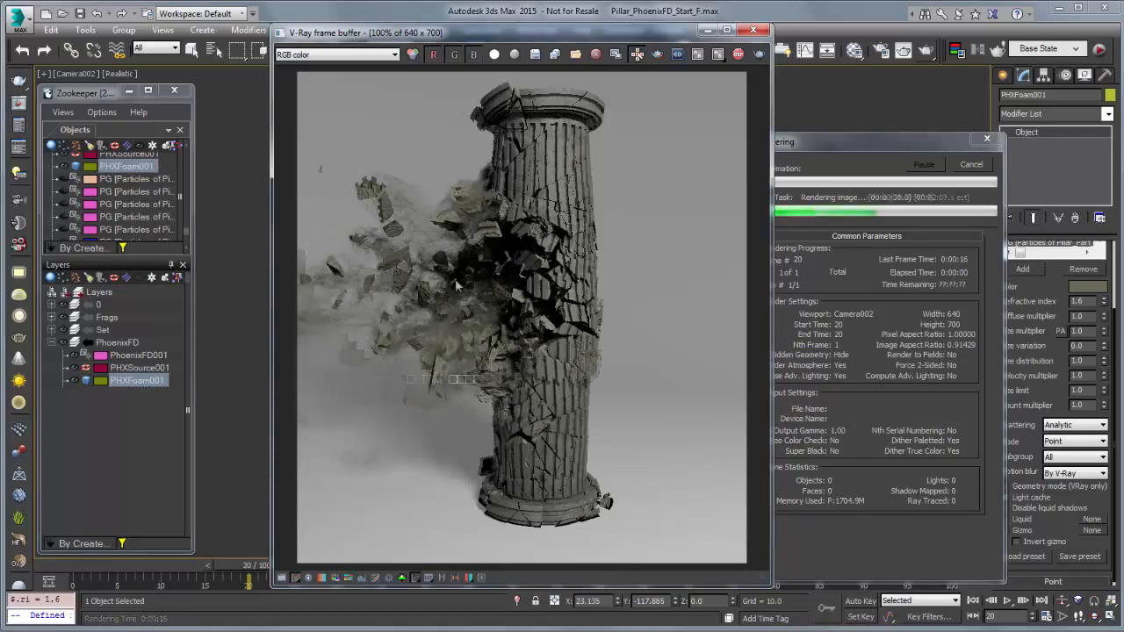
scroll(381, 179, "up", 2)
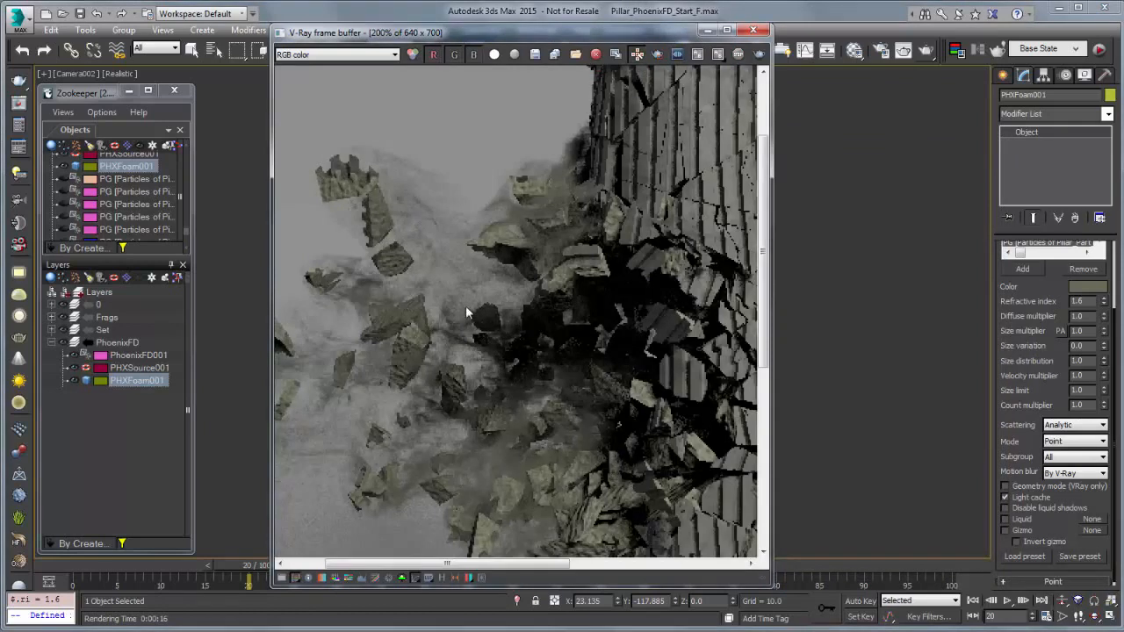
scroll(466, 312, "down", 2)
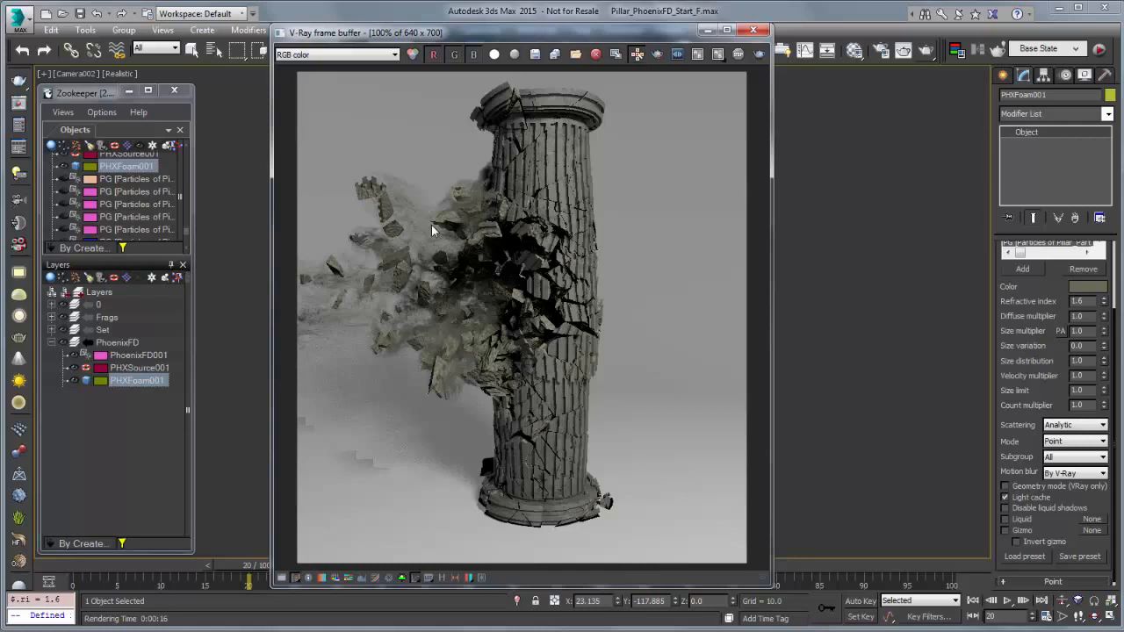
Step: Enable Motion blur in the V-Ray camera render settings, start a render and dismiss the Phoenix FD velocity warning
left_click(880, 51)
left_click(323, 82)
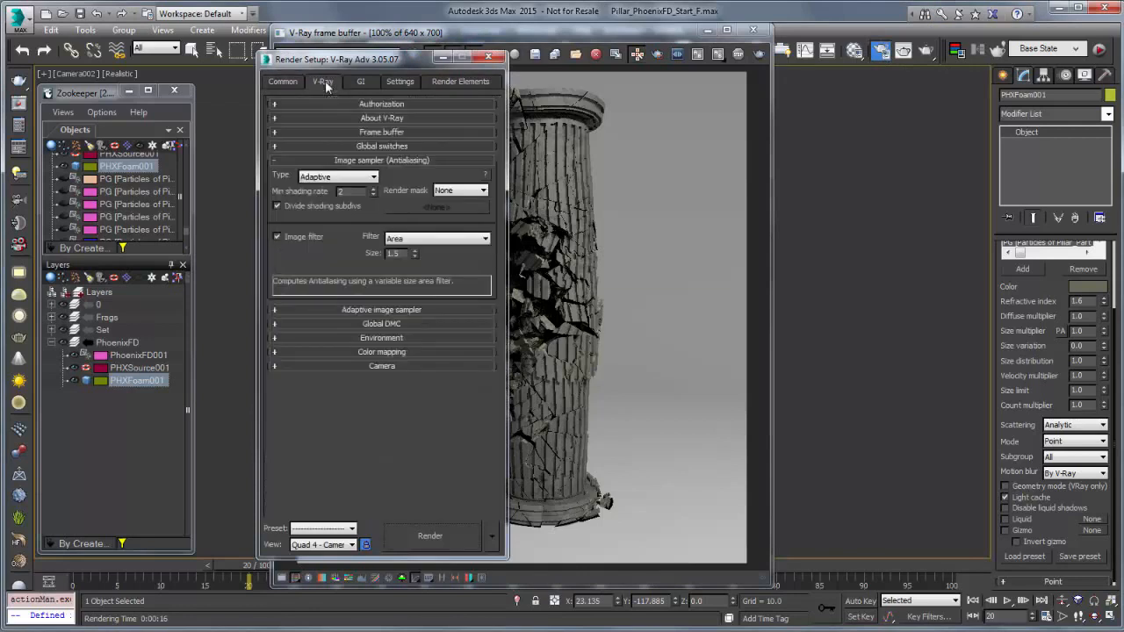
left_click(382, 365)
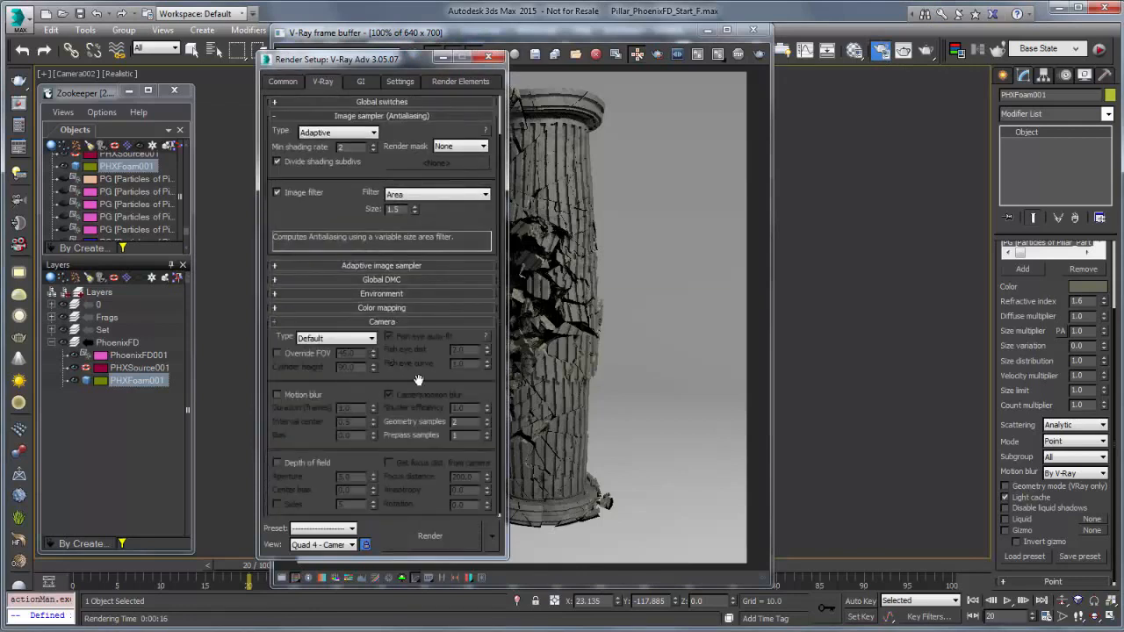
left_click(309, 391)
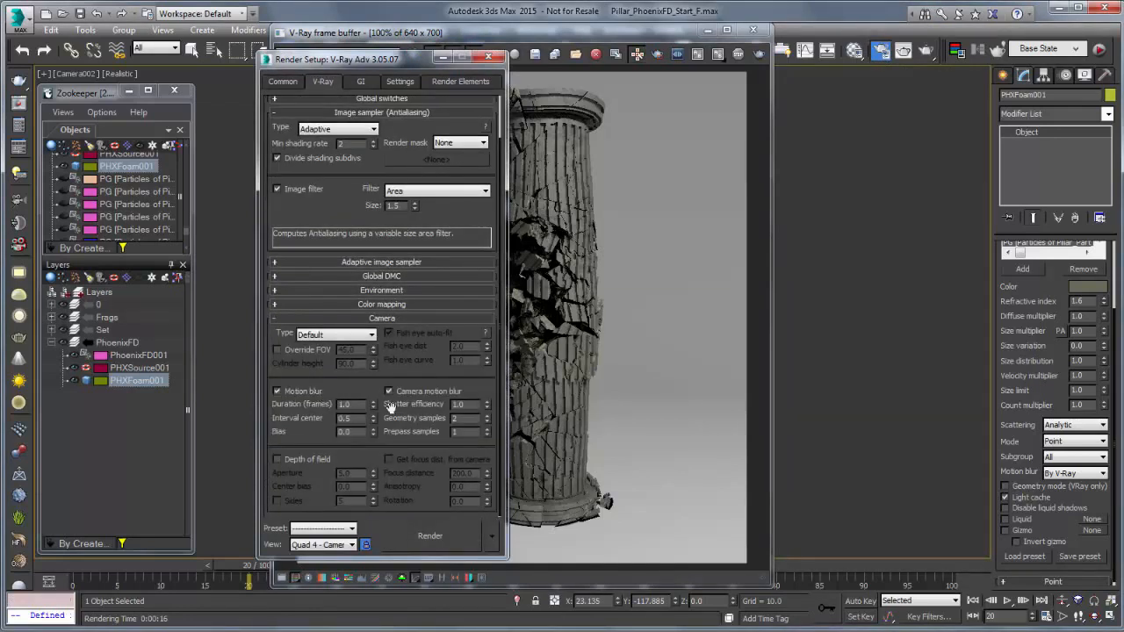
left_click(451, 535)
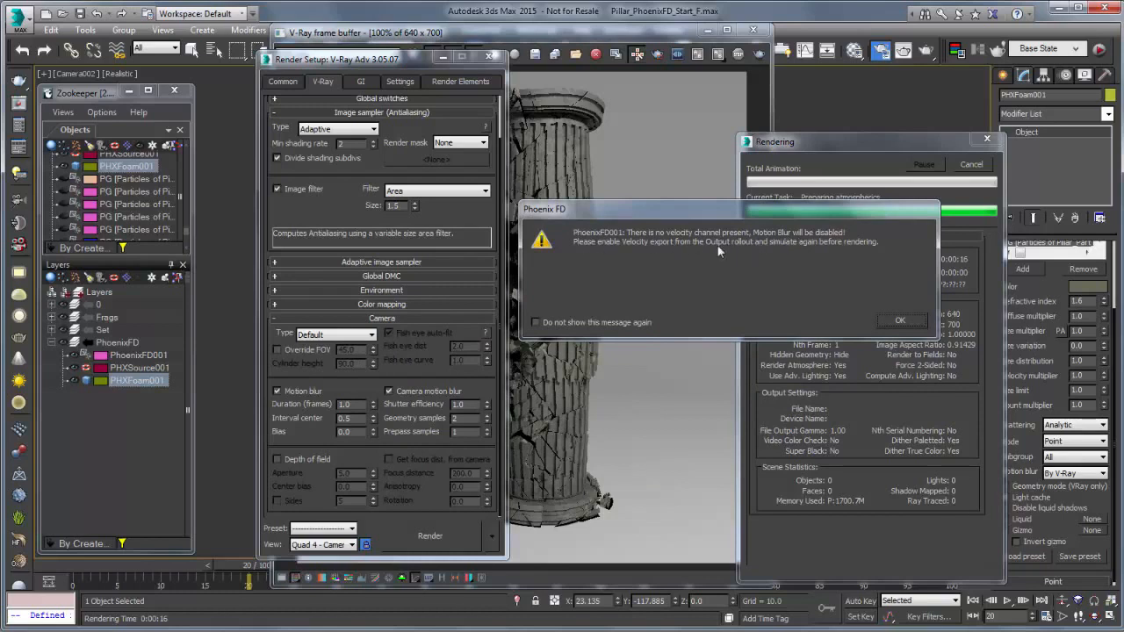
left_click(904, 321)
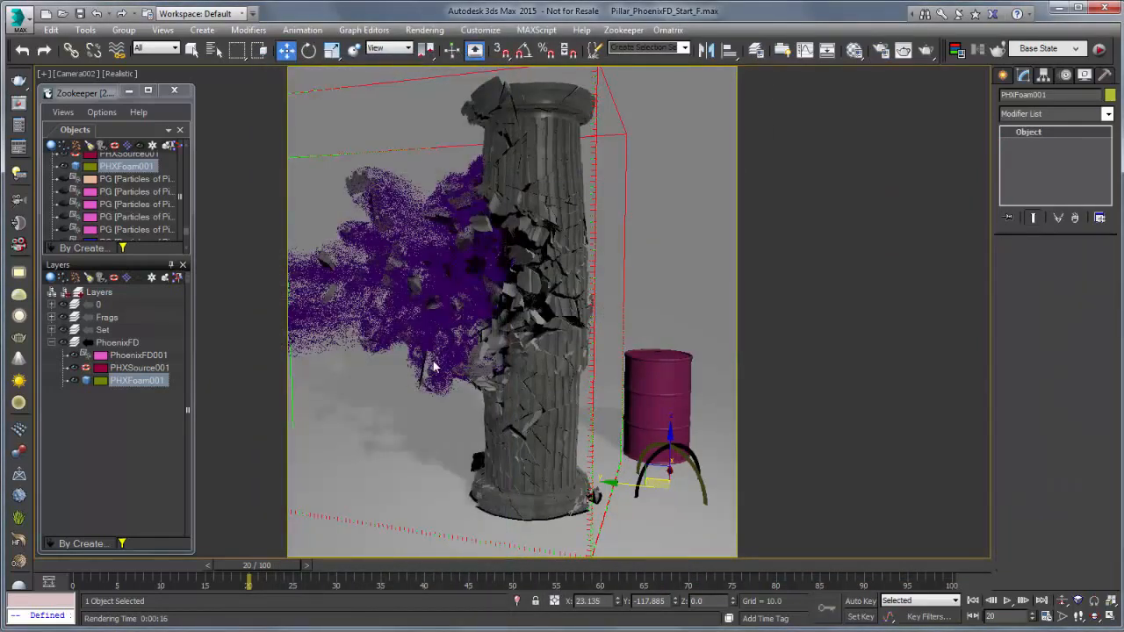
Step: Enable the Velocity output channel on the PhoenixFD simulator
left_click(432, 361)
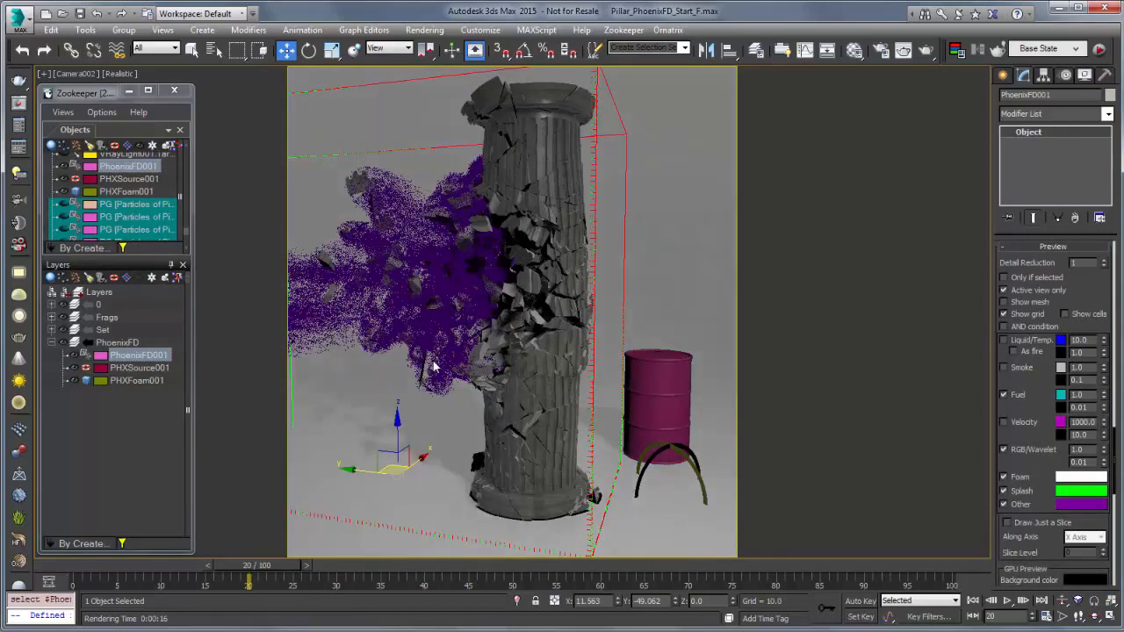
scroll(1045, 388, "up", 2)
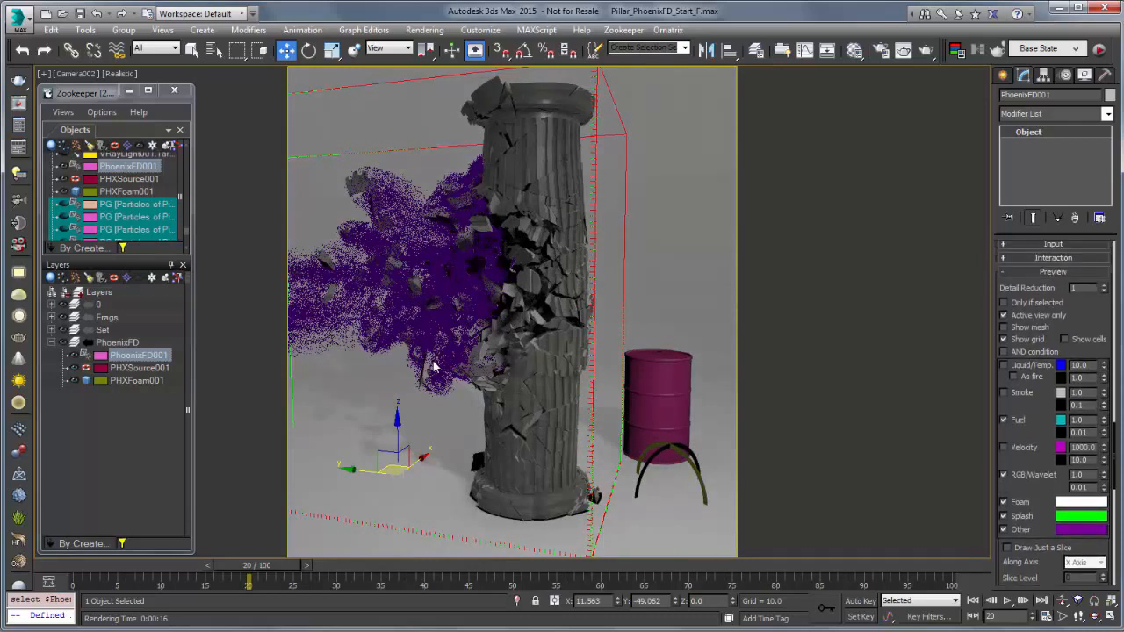
right_click(1044, 389)
left_click(1026, 589)
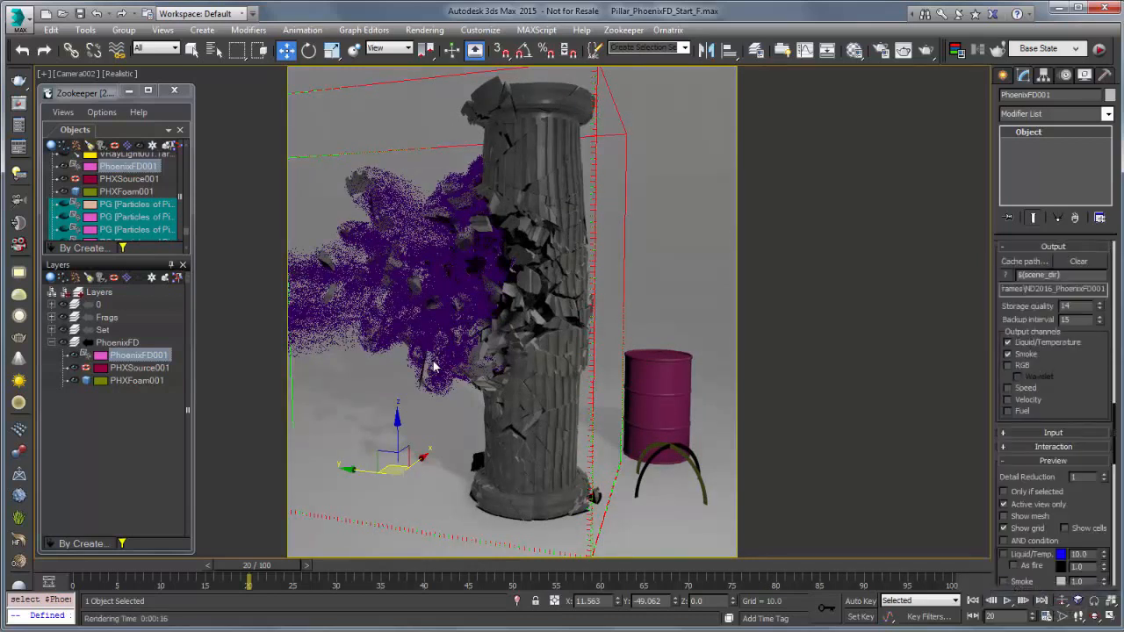
left_click(1007, 399)
Step: Rerun the PhoenixFD simulation and stop it at frame 21
right_click(1053, 381)
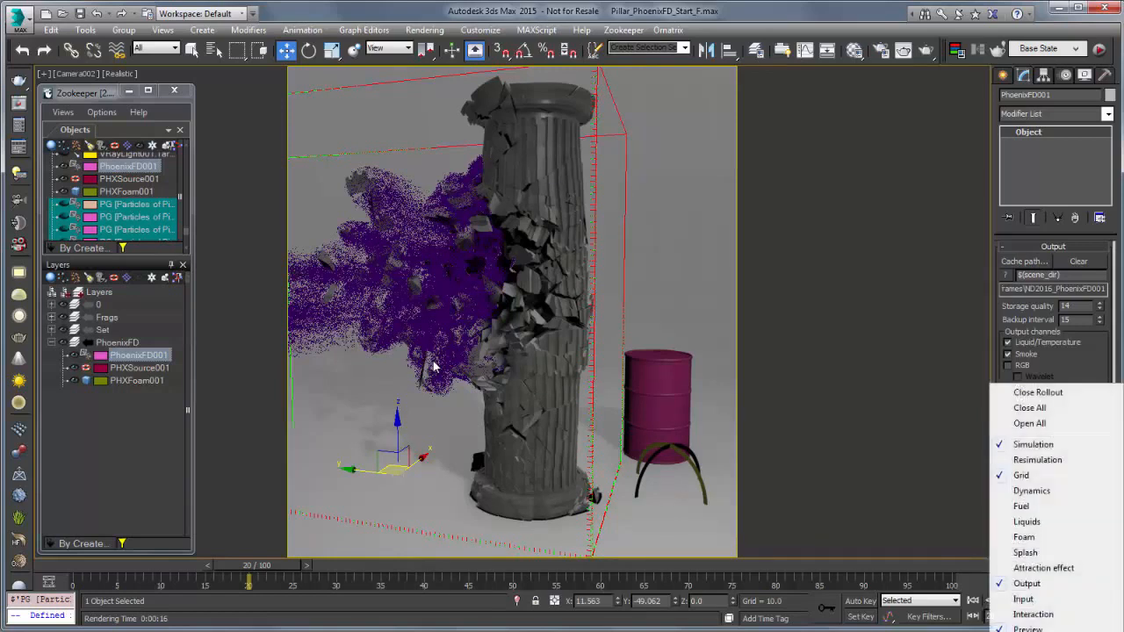
left_click(1033, 445)
left_click(1021, 262)
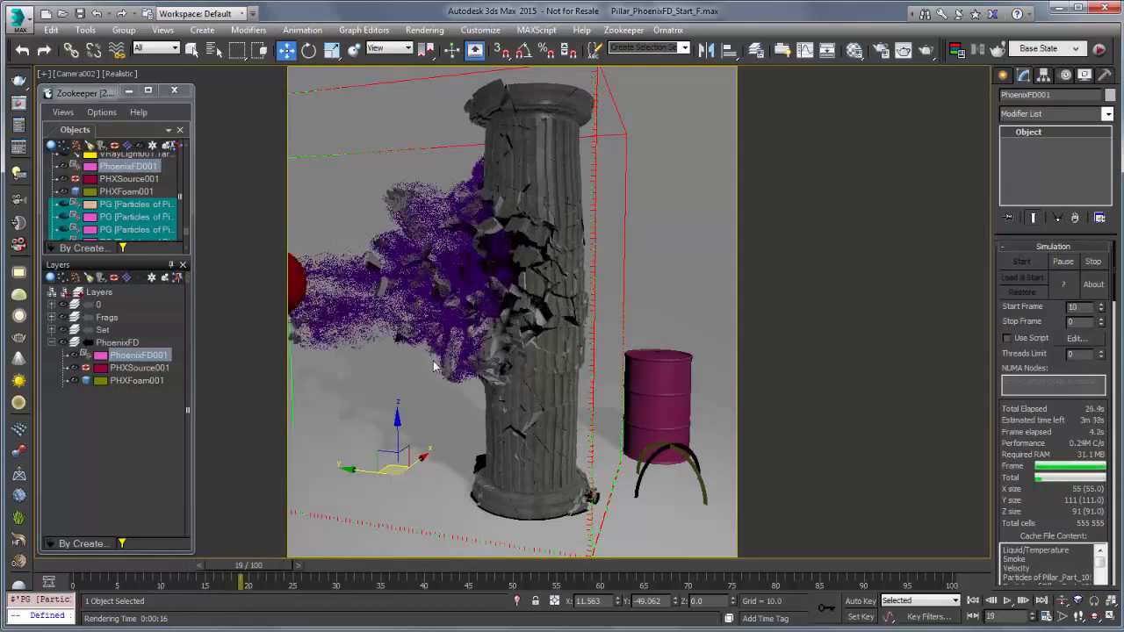
left_click(1093, 261)
Step: Check the Liquid/Temp. and Smoke channels in the simulator's viewport preview, leaving both turned off
right_click(1053, 536)
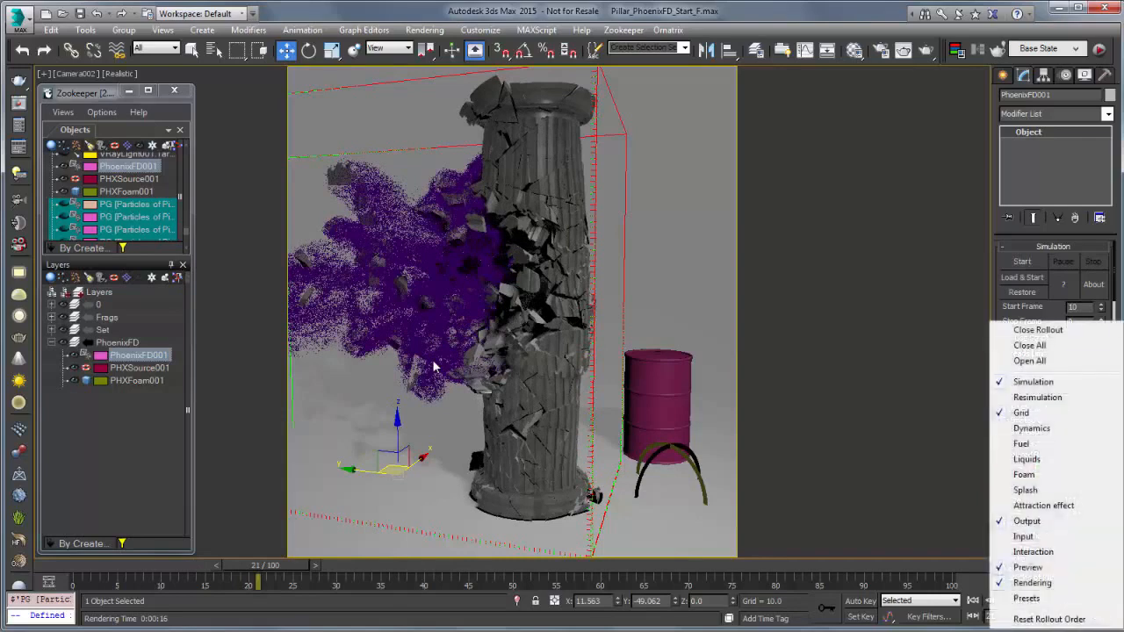
left_click(1027, 567)
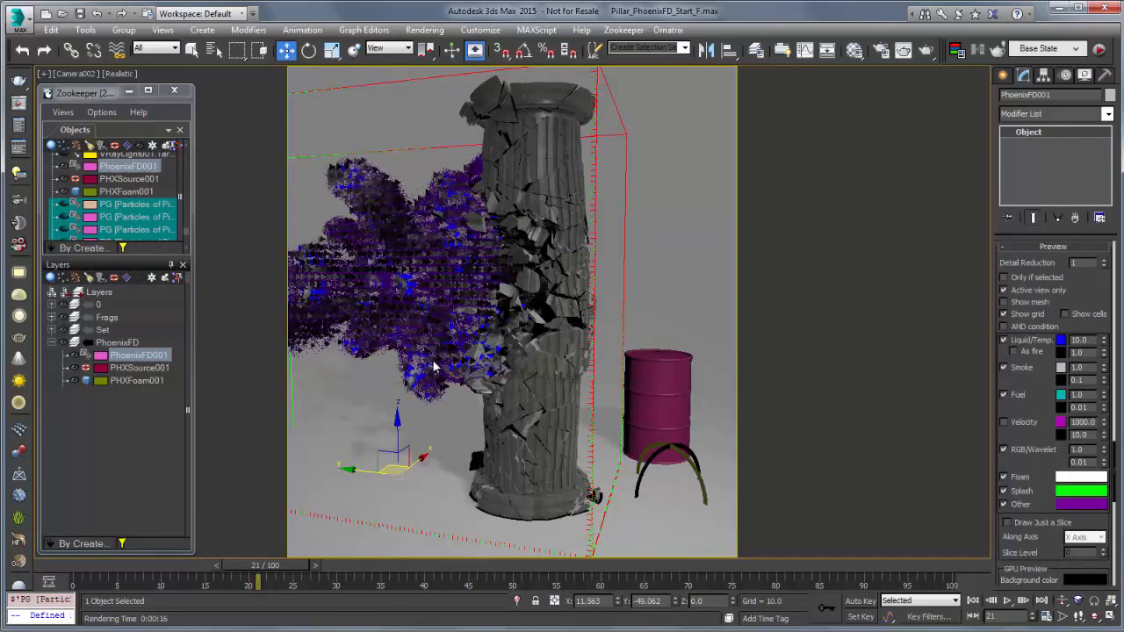
scroll(1053, 412, "up", 5)
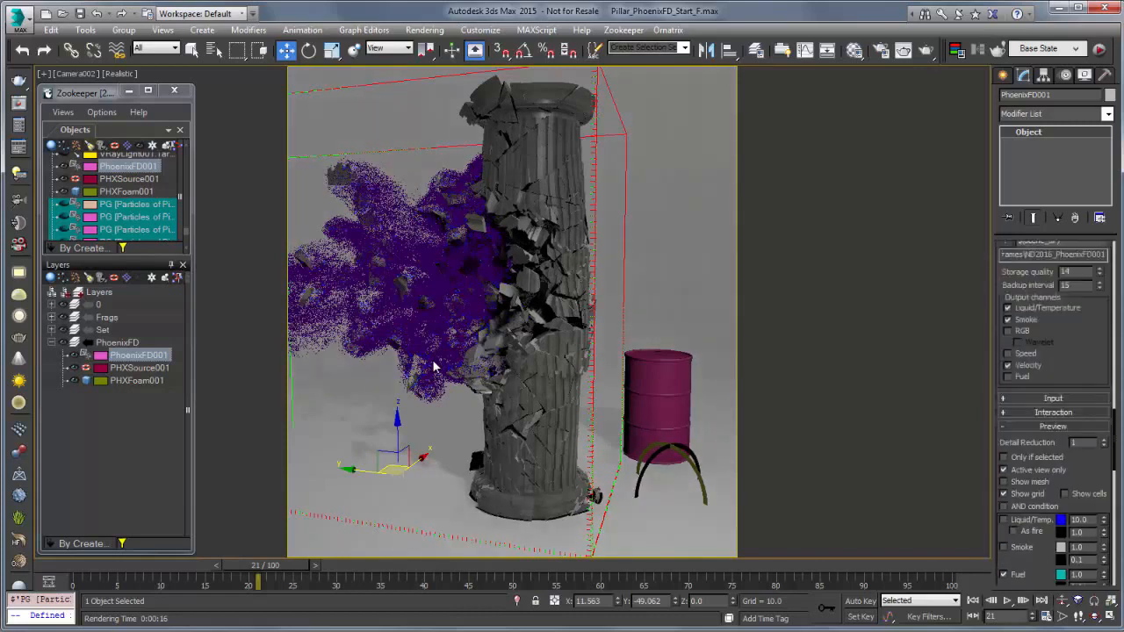
Step: Render frame 21 with motion blur and inspect the blurred particles and fragments up close
key("shift+q")
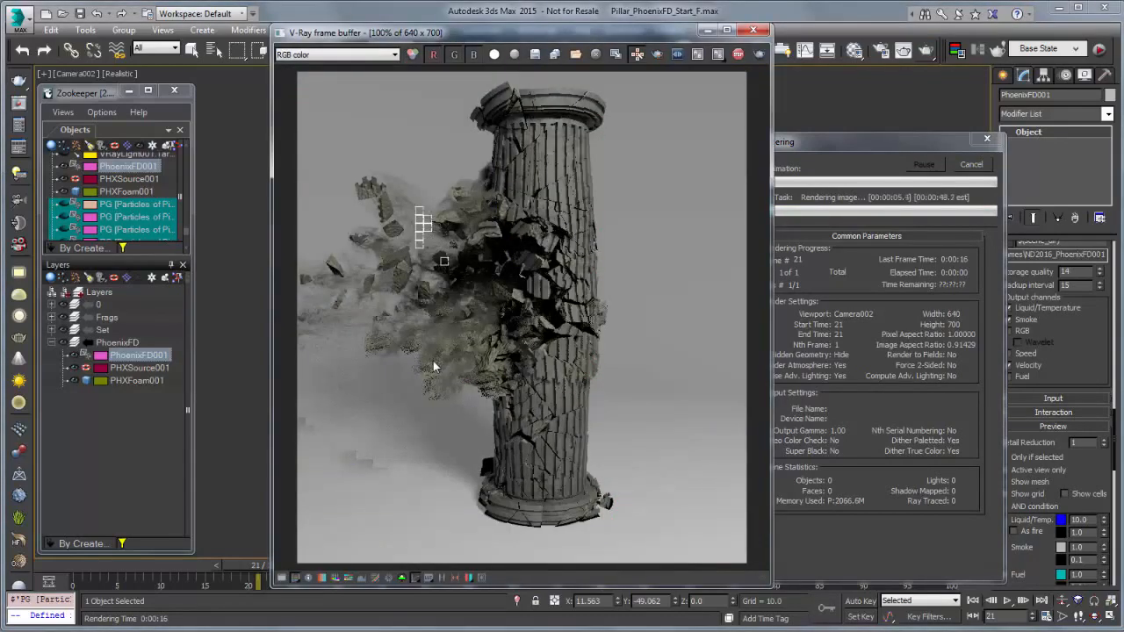
scroll(433, 367, "up", 1)
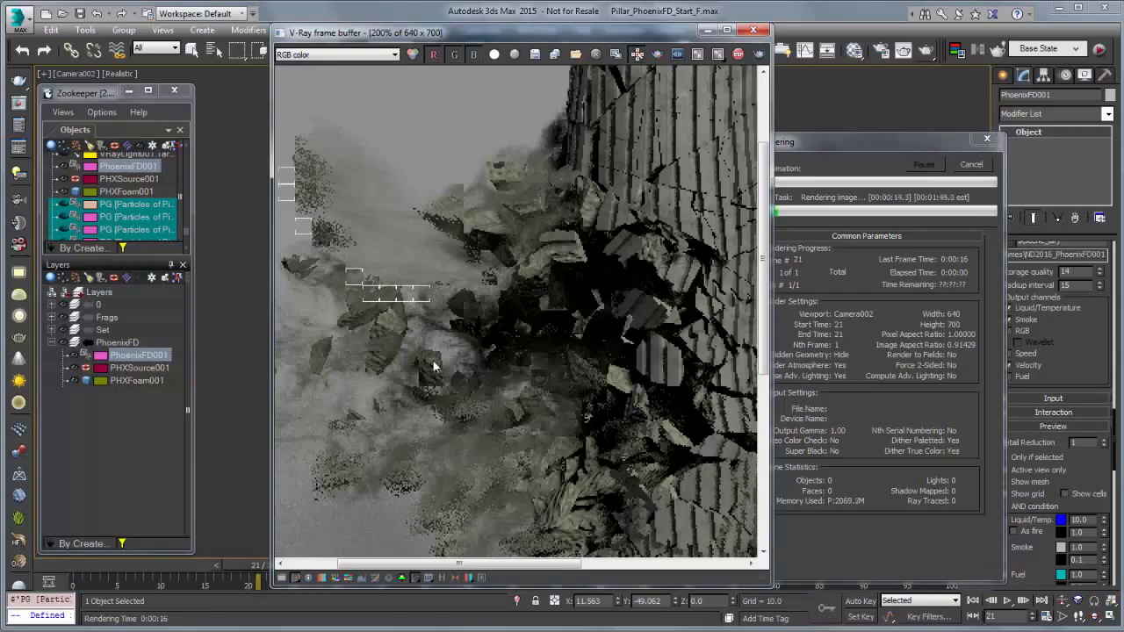
scroll(433, 367, "down", 1)
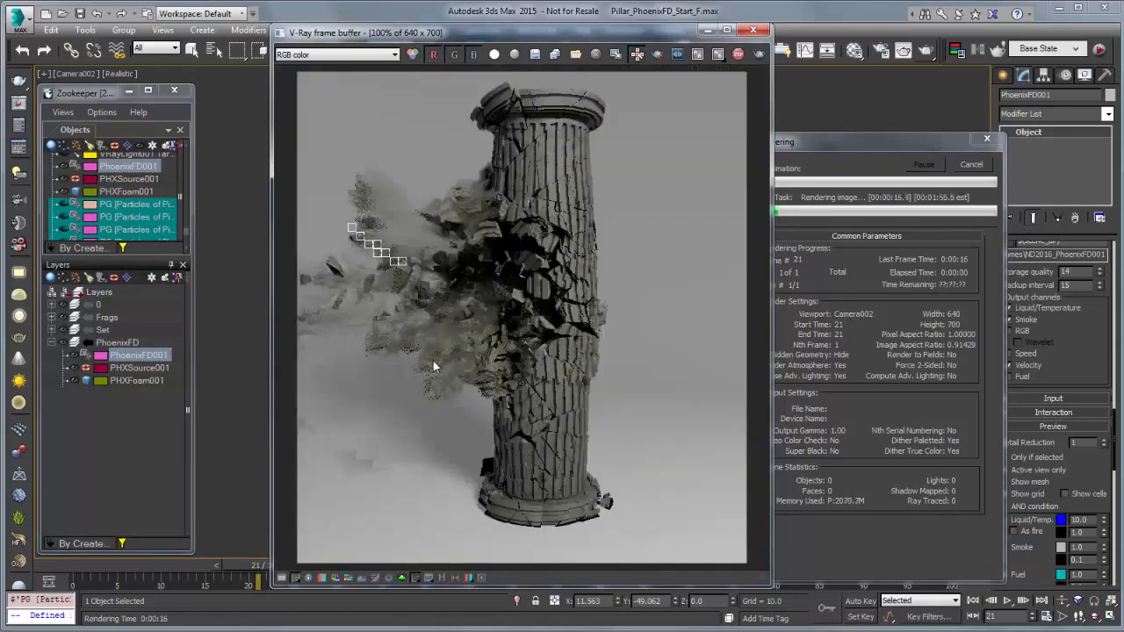
Step: Compare the blurred smoke and particles up close and across the whole pillar as frame 21 renders
scroll(433, 367, "up", 1)
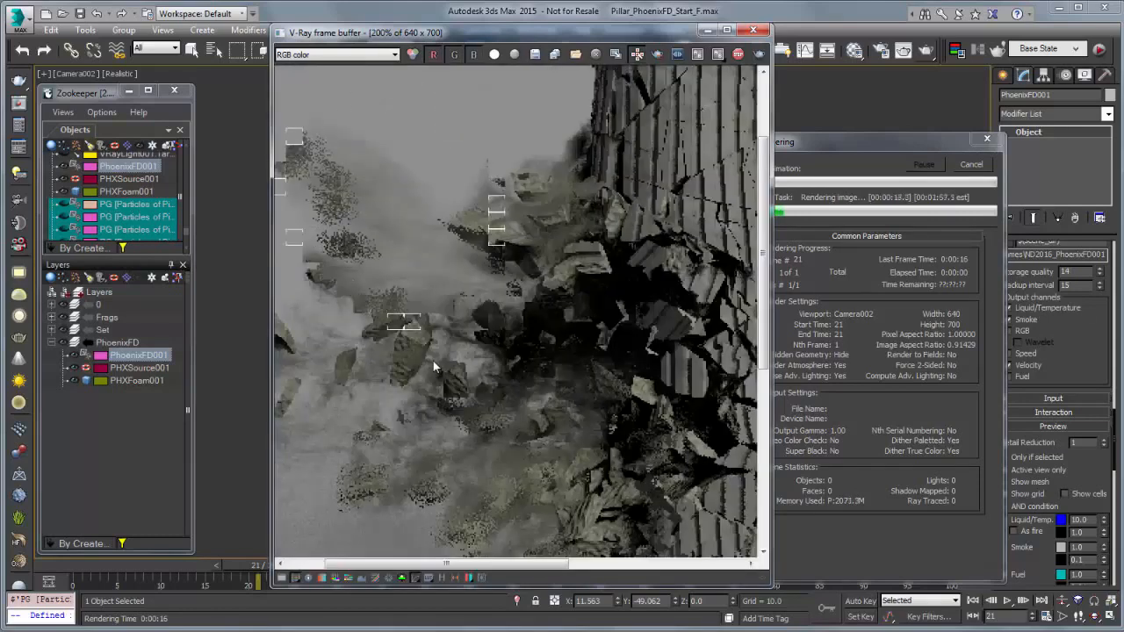
scroll(433, 366, "down", 1)
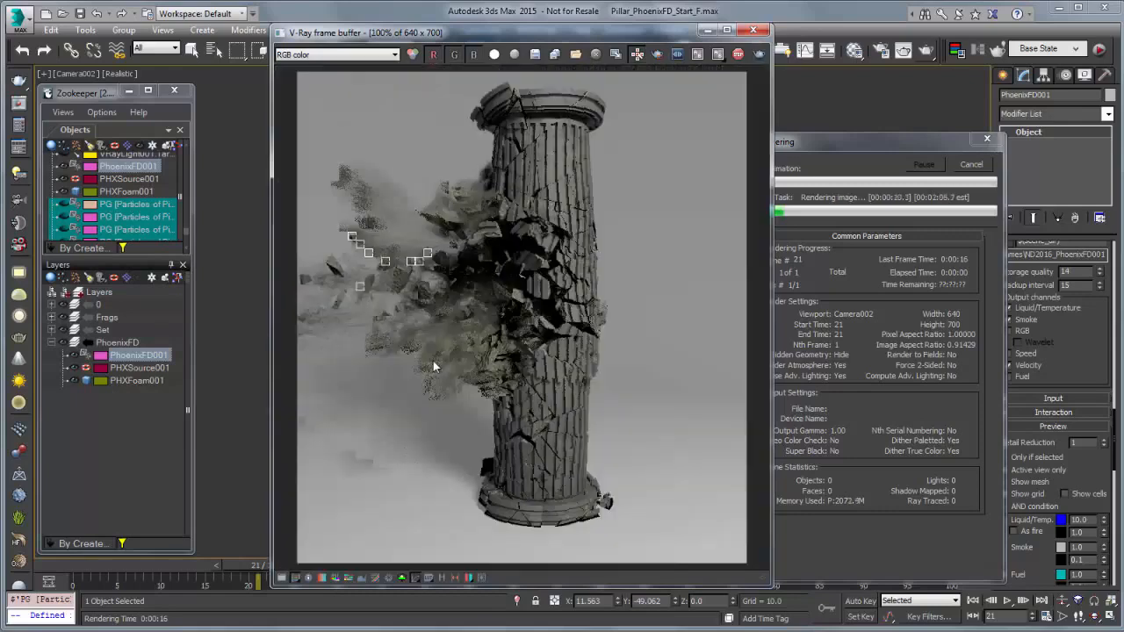
scroll(433, 366, "up", 1)
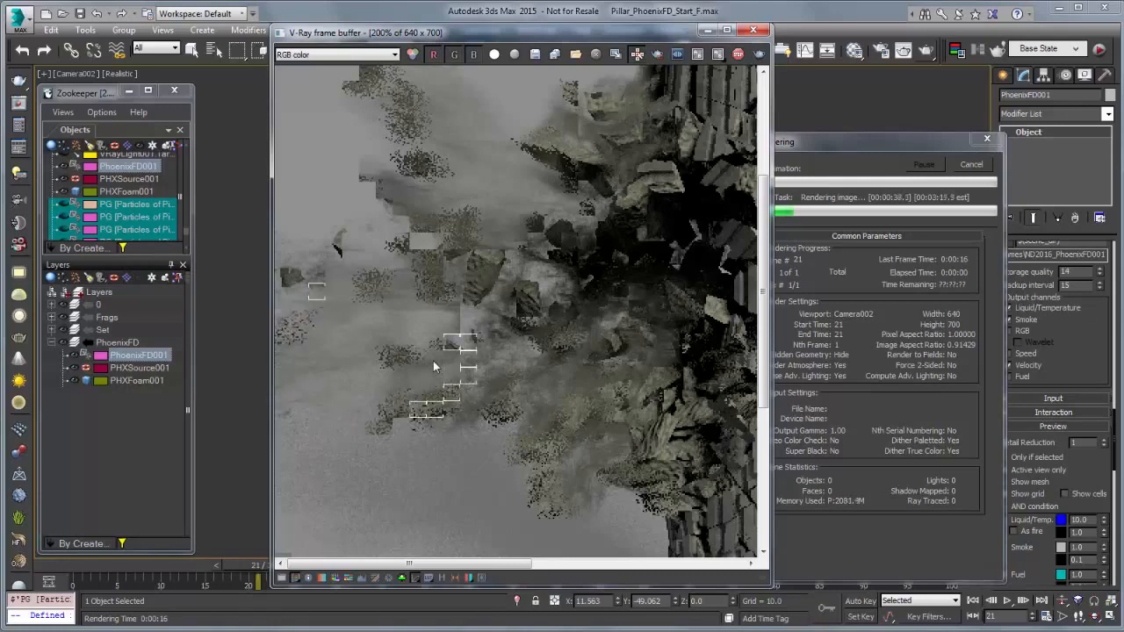
scroll(433, 367, "down", 2)
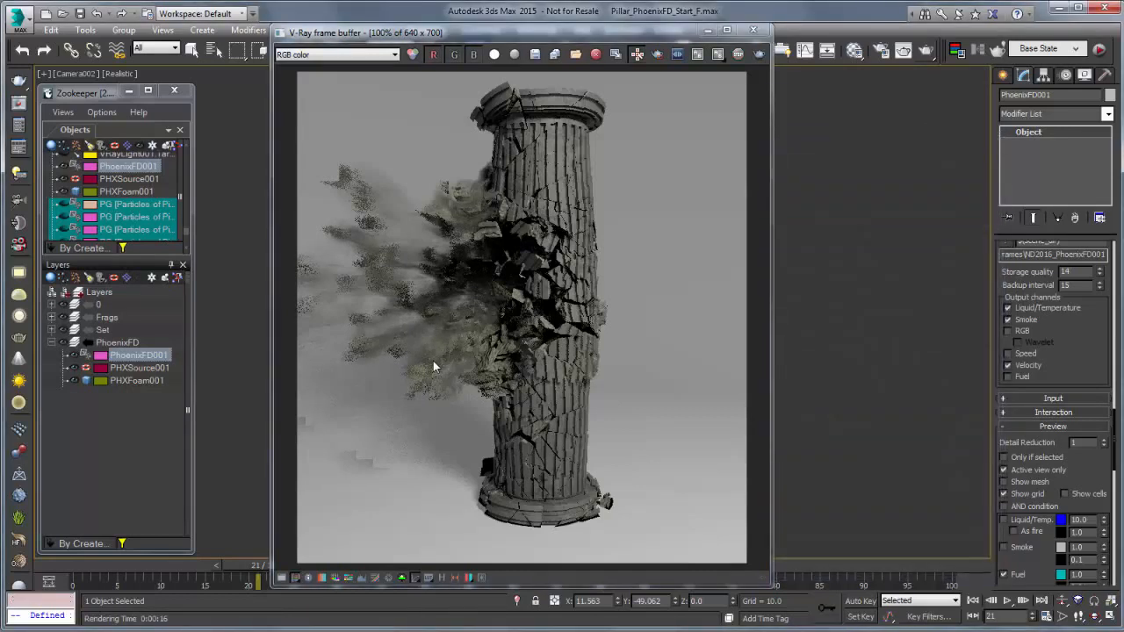
Step: Set the point motion blur step of PHXFoam001 to 2.0
key("Down")
key("Down")
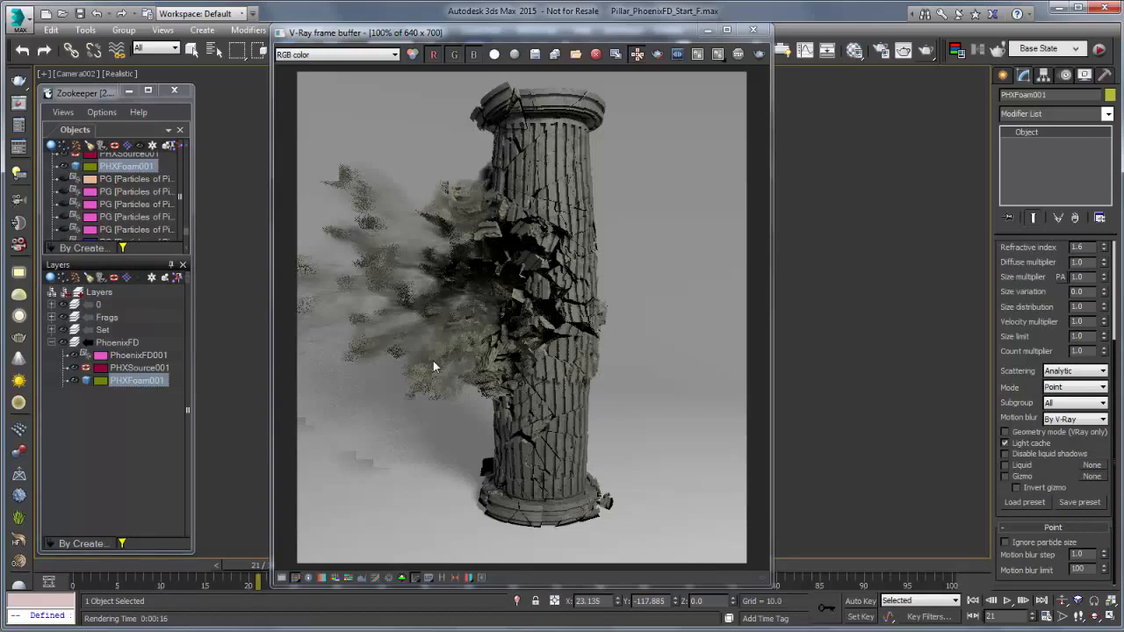
key("Tab")
type("2")
key("Return")
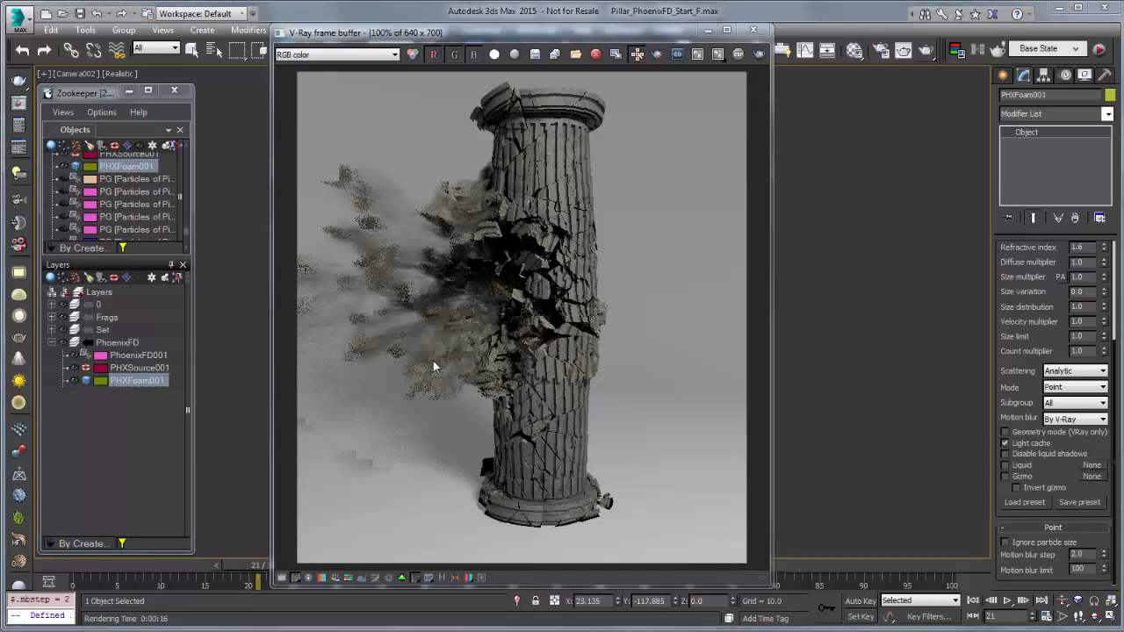
Step: Render frame 21 again with the new motion blur step and inspect the blurred particles up close
scroll(433, 366, "up", 1)
key("shift+q")
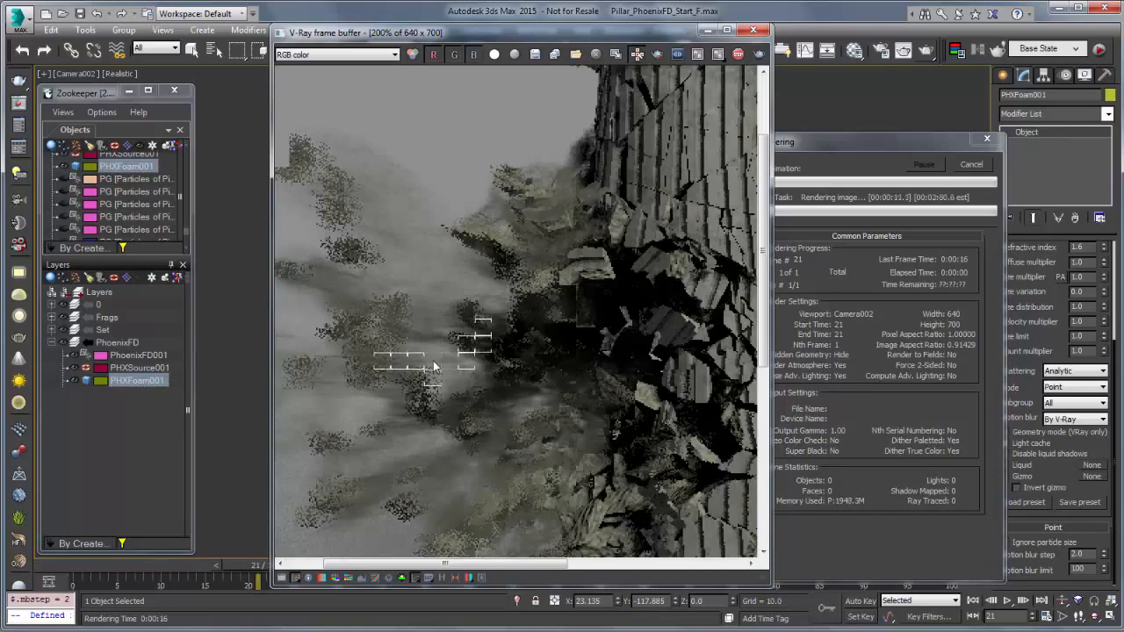
scroll(433, 367, "down", 2)
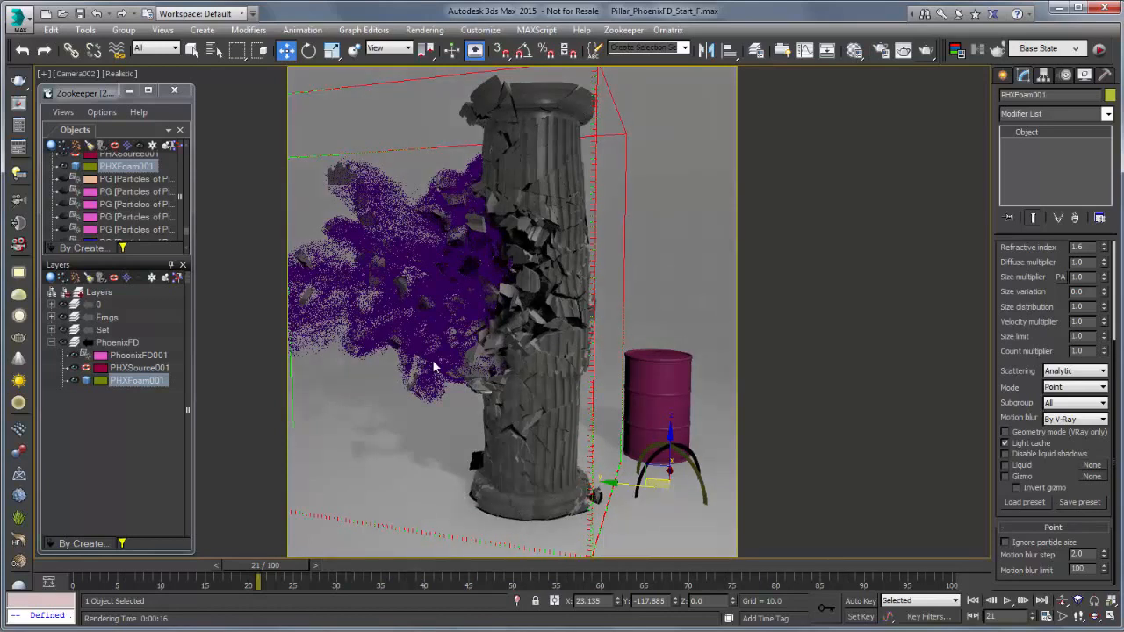
Step: Review the PHXSource001 emission settings and the V-Ray camera motion blur settings, and render frame 21 again
key("Up")
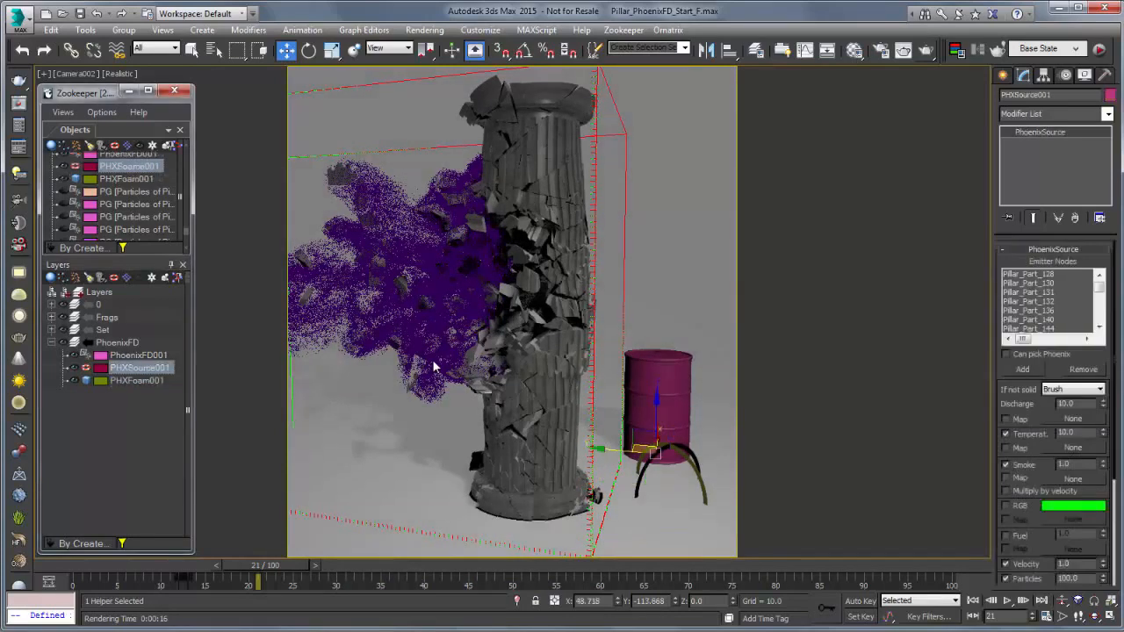
scroll(1054, 395, "down", 3)
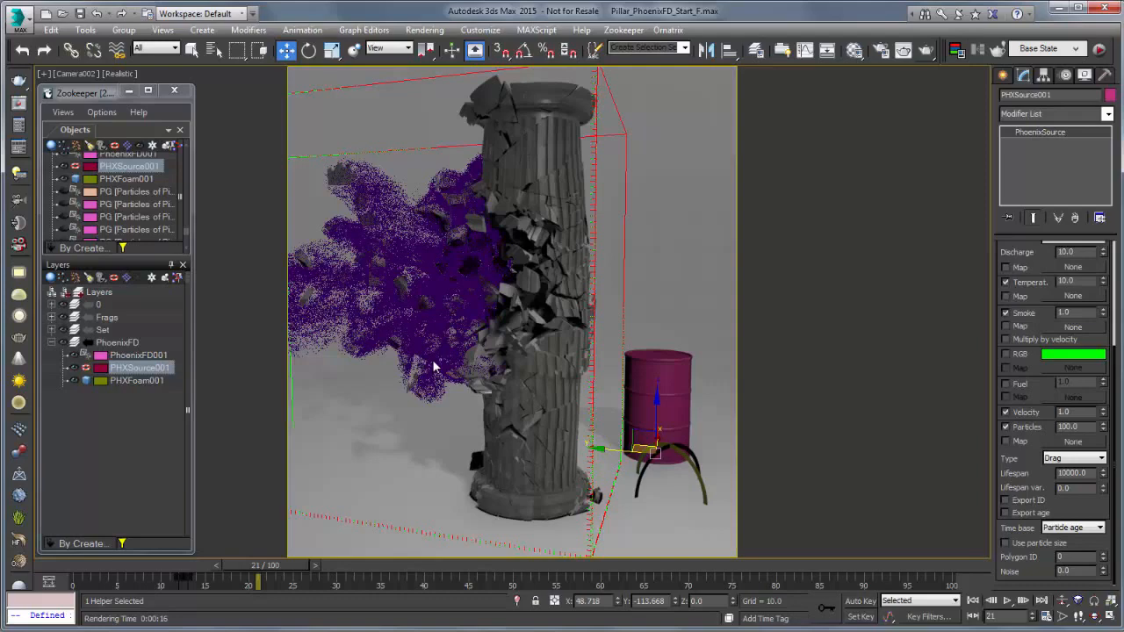
key("F10")
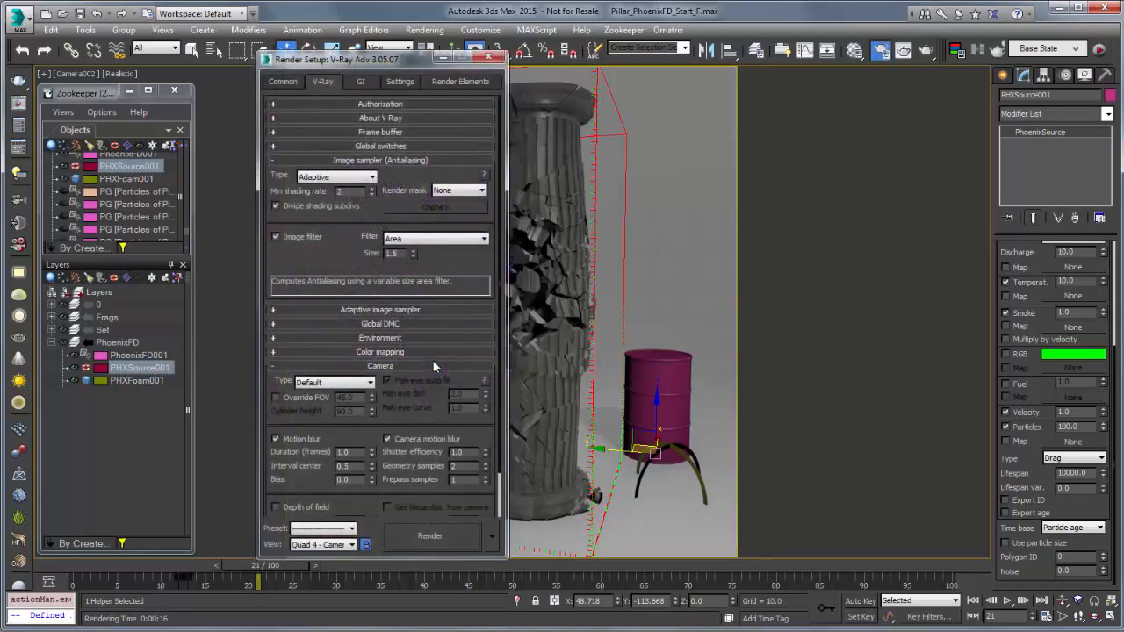
key("shift+q")
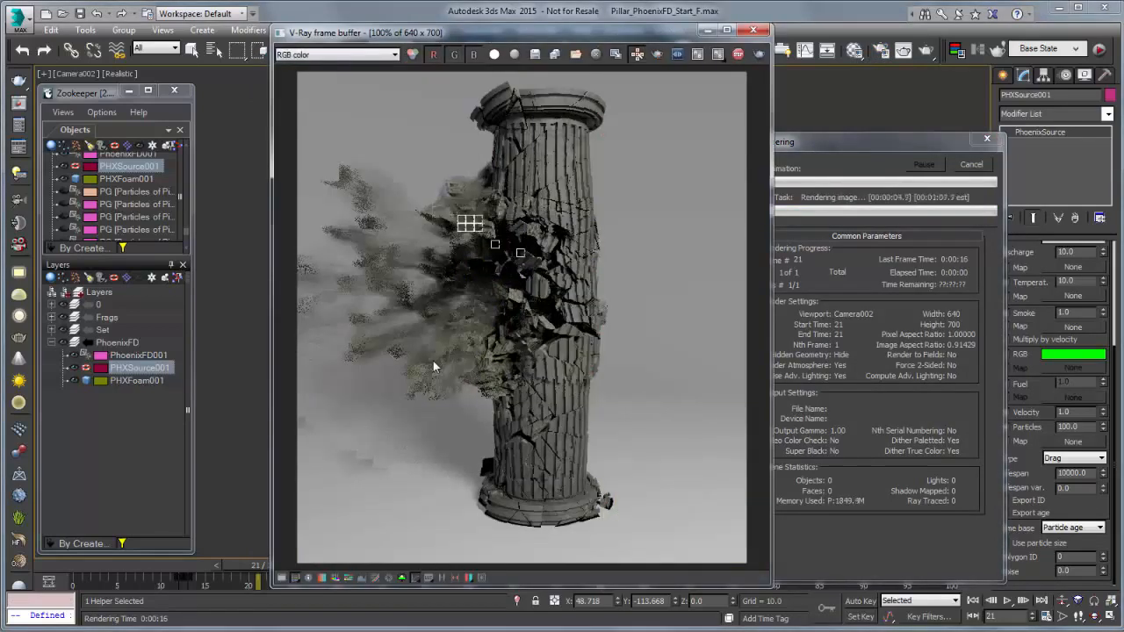
scroll(433, 367, "up", 1)
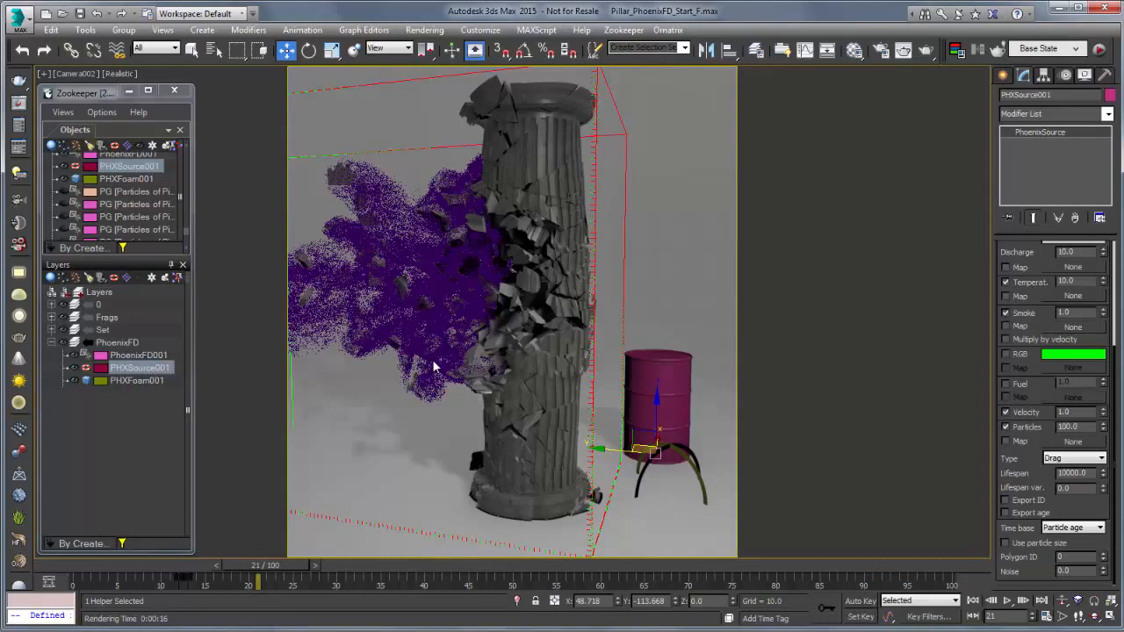
Step: Check the sub-material IDs of the Block material and set the Polygon ID of PHXSource001 to 4
key("m")
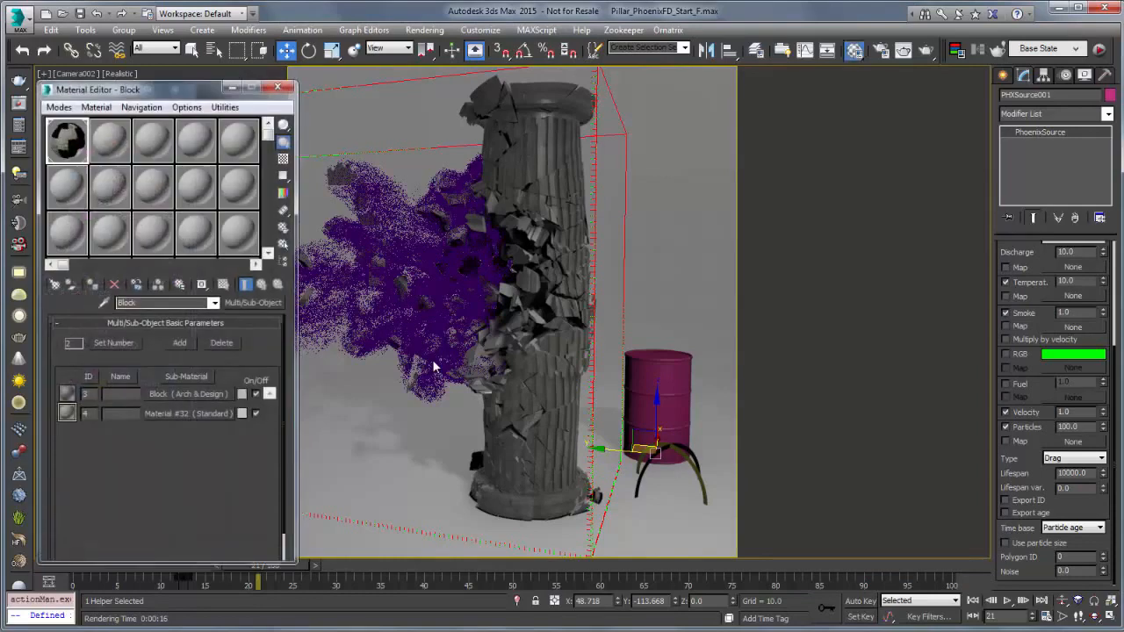
key("m")
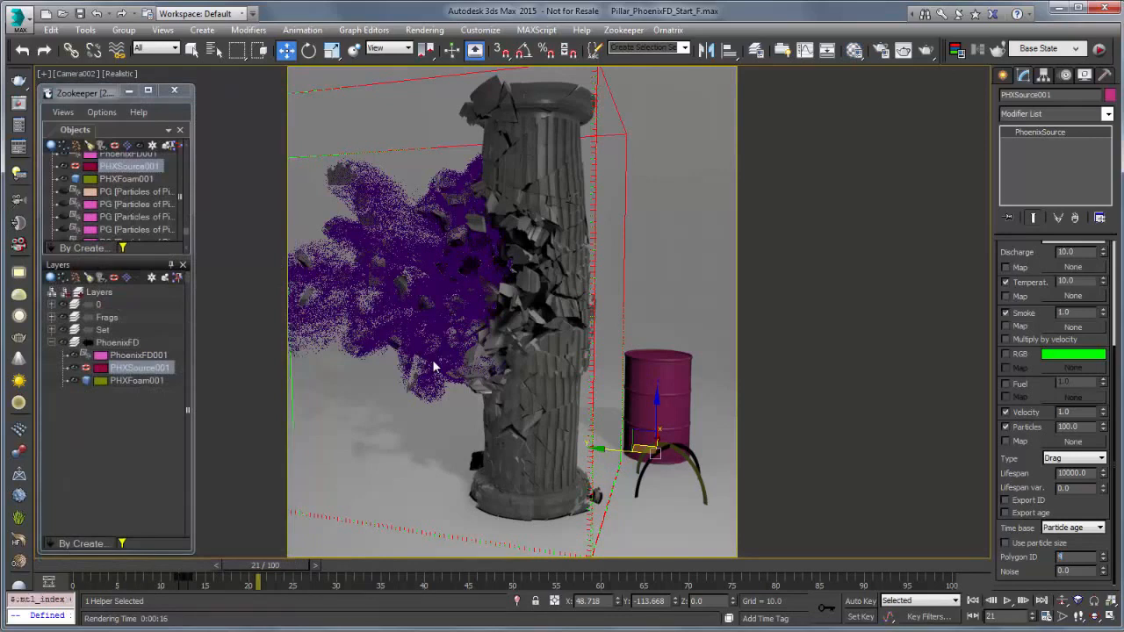
scroll(434, 367, "up", 5)
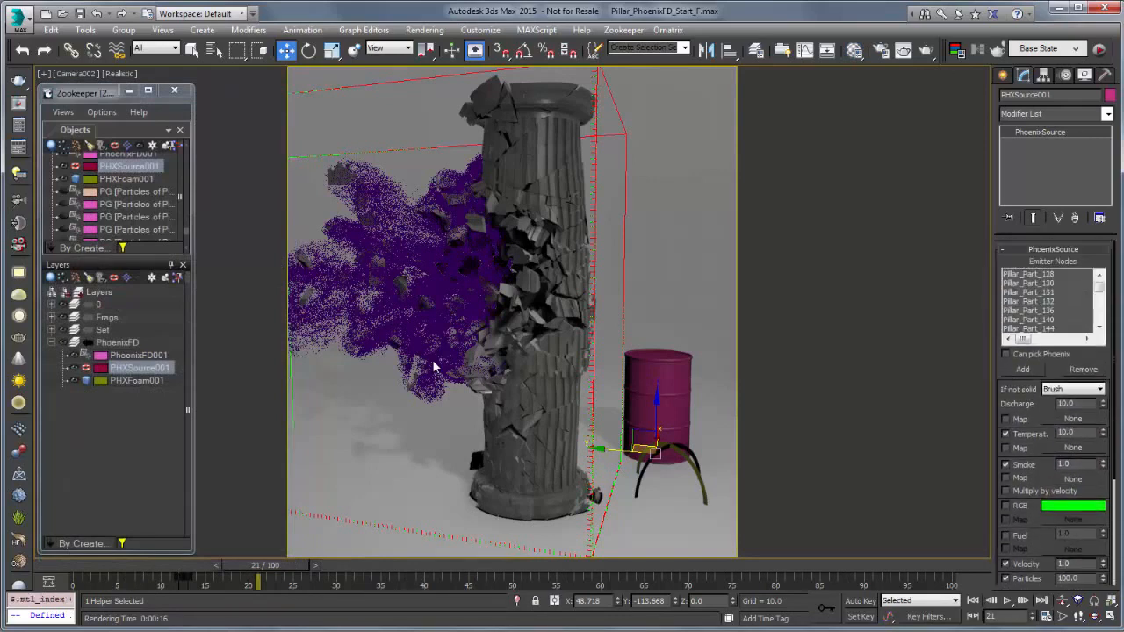
Step: Rerun the PhoenixFD001 simulation with the new emitter setting and stop it at frame 23
left_click(434, 367)
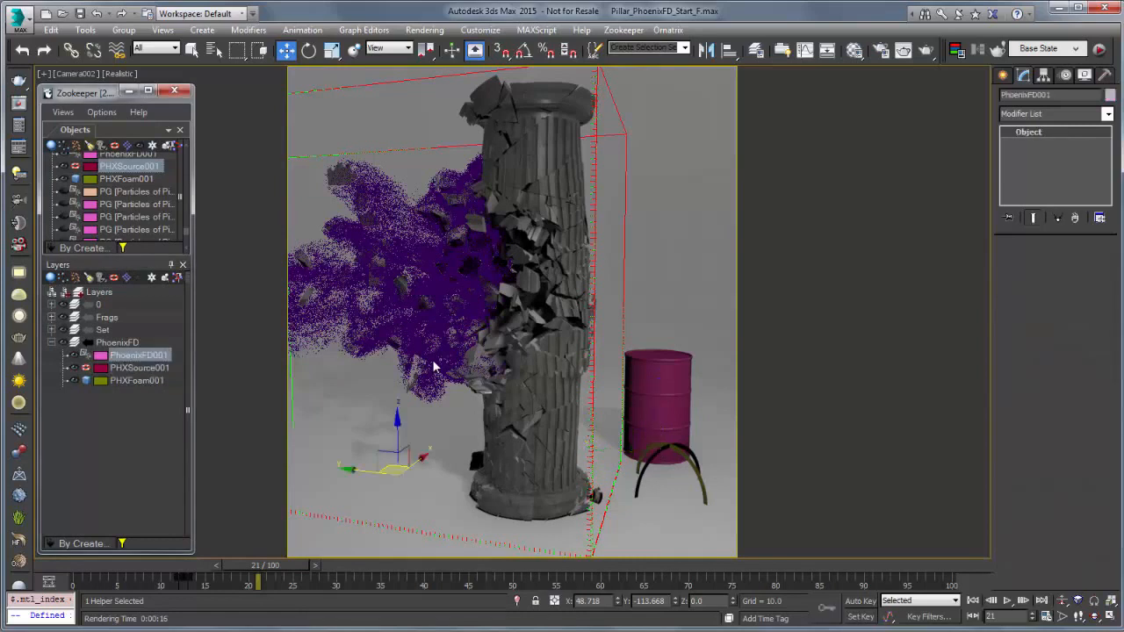
right_click(1080, 378)
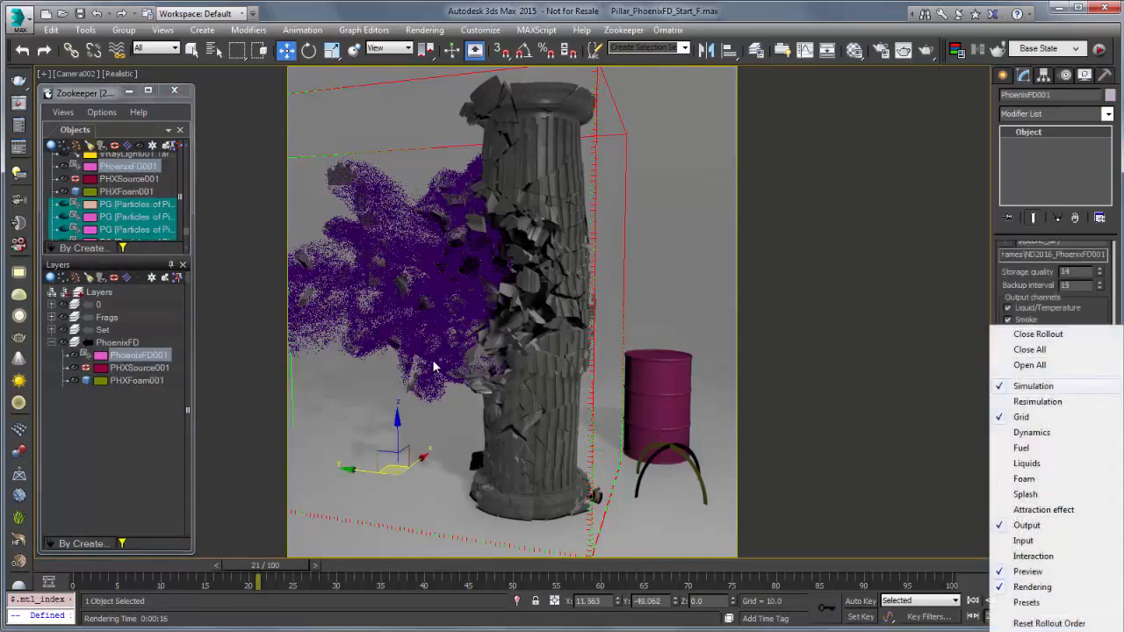
left_click(1036, 386)
left_click(1021, 261)
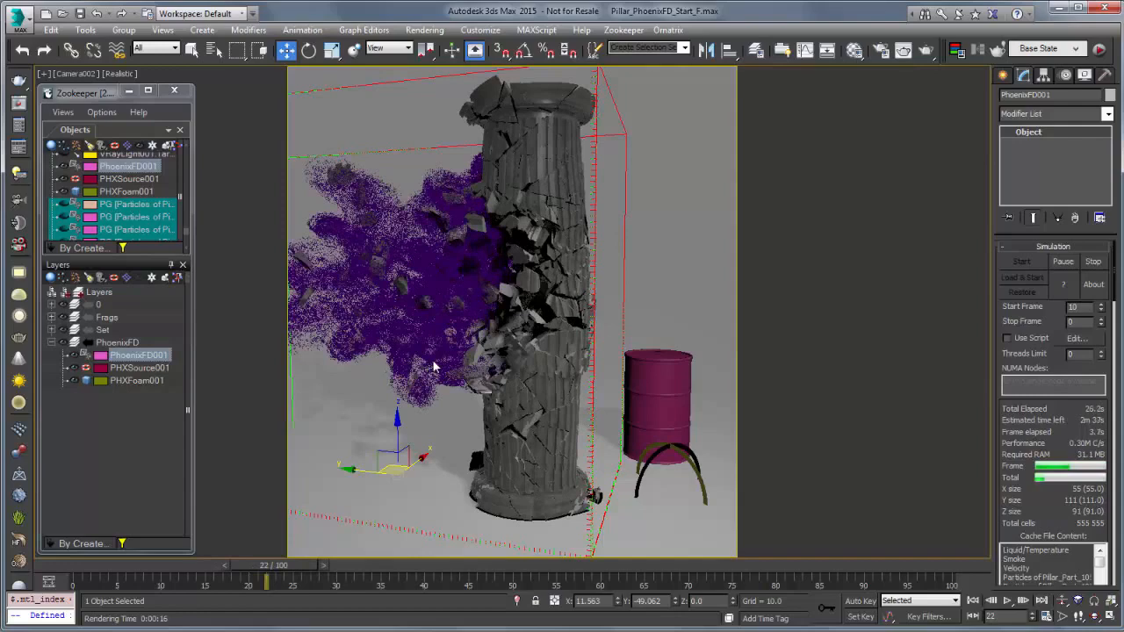
key("Escape")
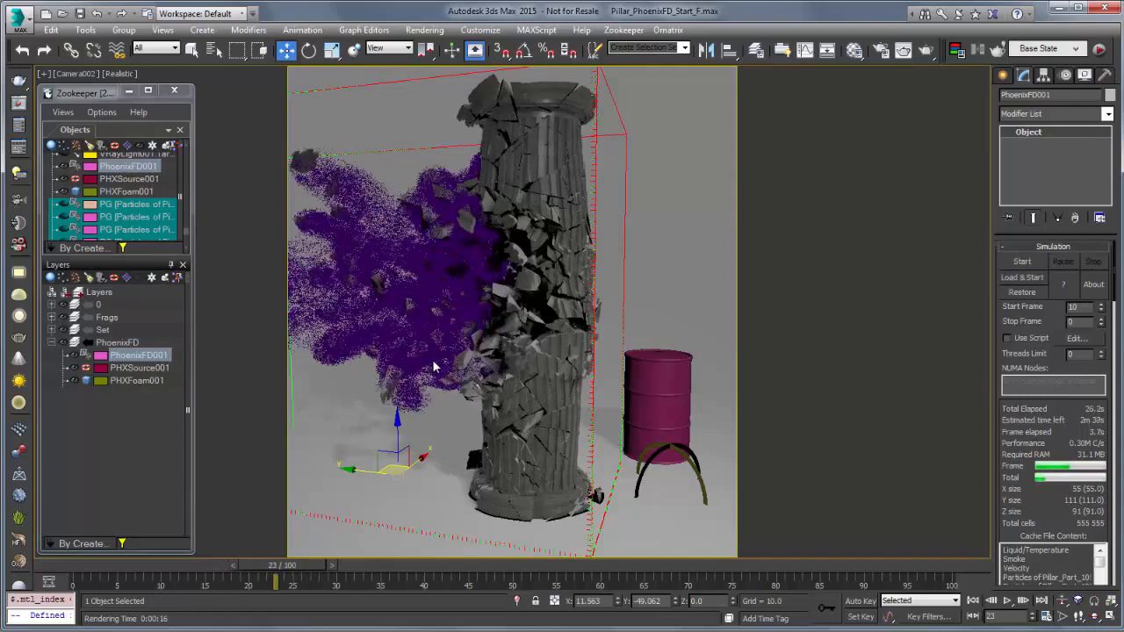
Step: Step back to frame 17, render it and inspect the smoke and particles around the fragments
key("comma")
key("comma")
key("comma")
key("comma")
key("comma")
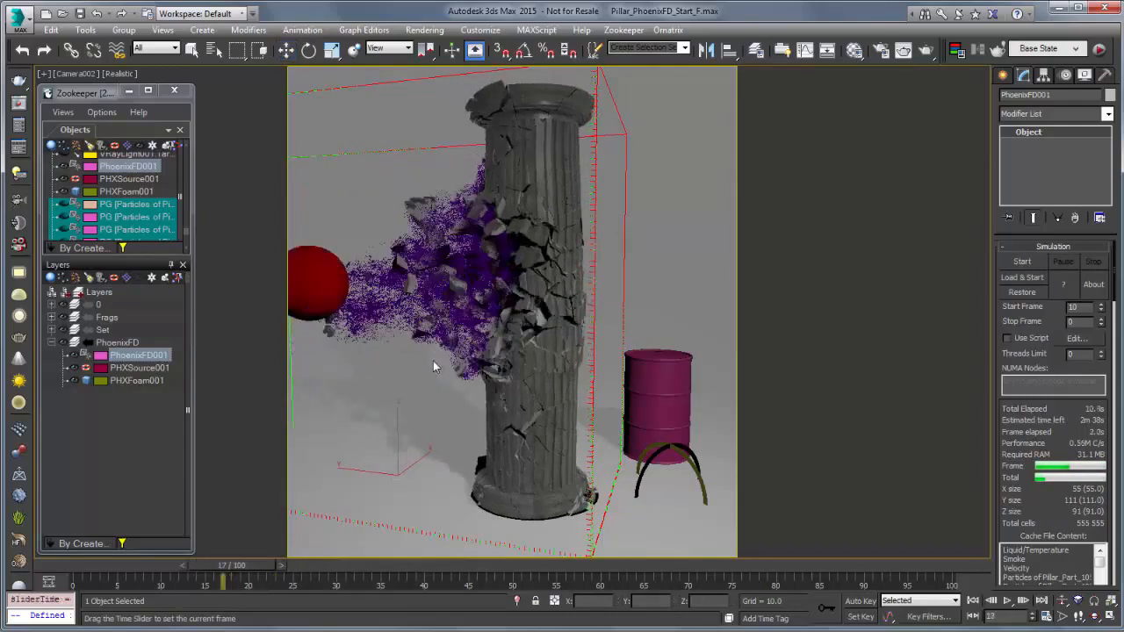
key("comma")
key("w")
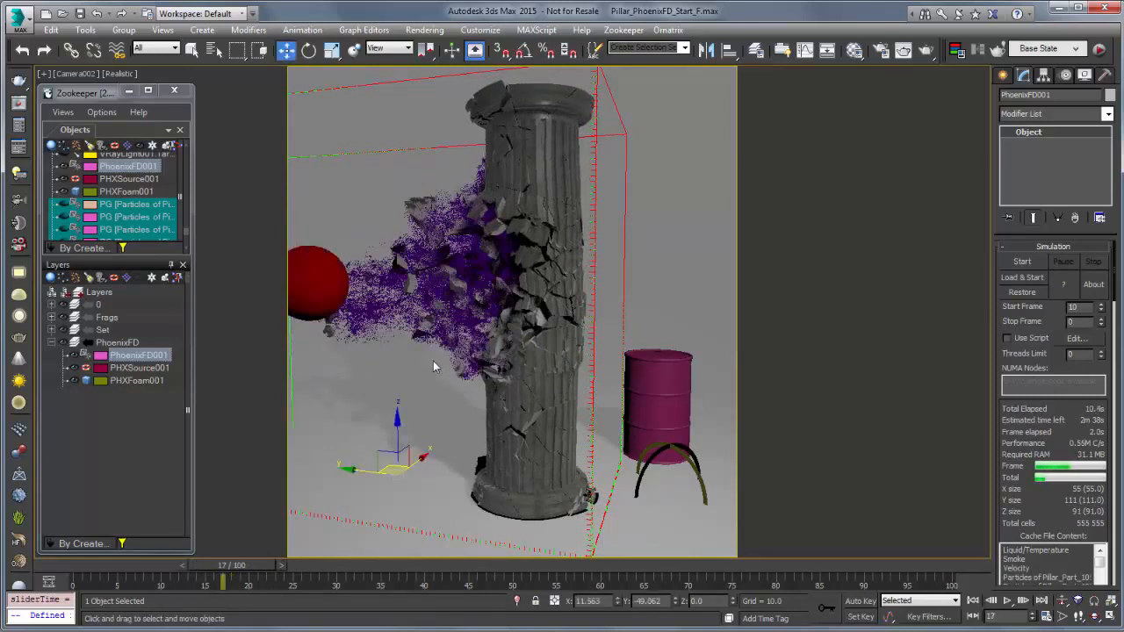
key("shift+q")
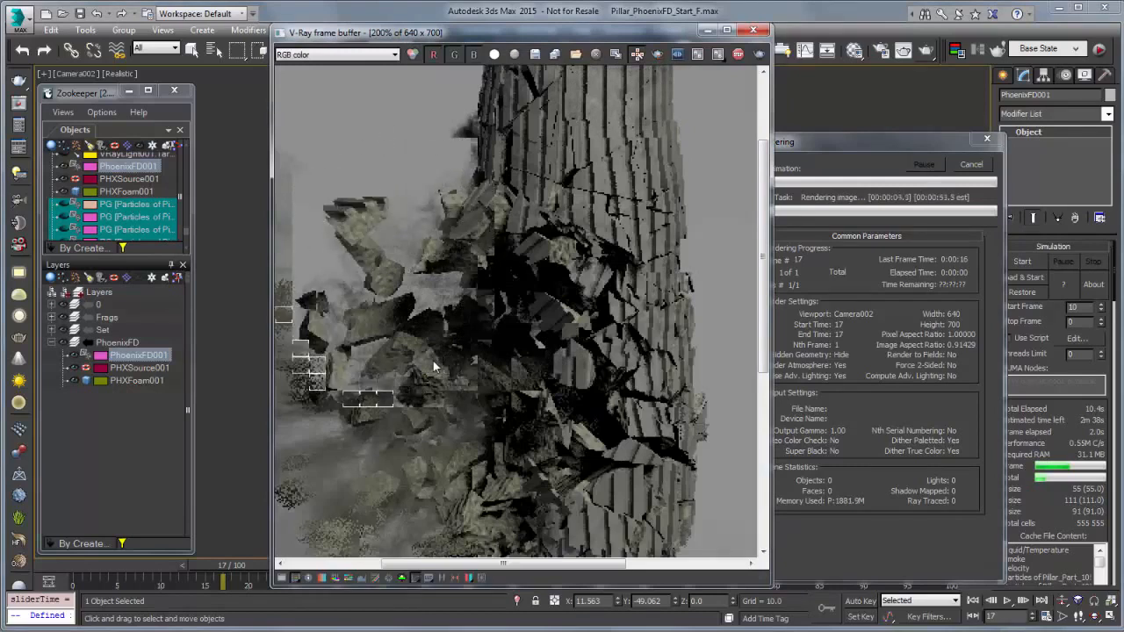
scroll(433, 367, "down", 2)
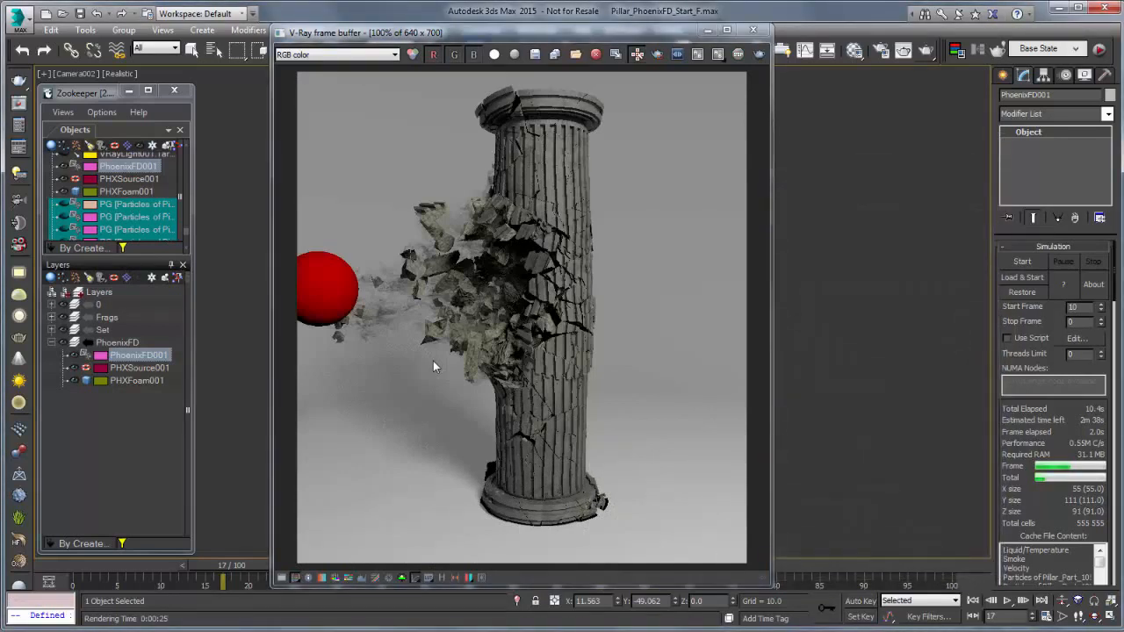
Step: Set the count multiplier of PHXFoam001 to 2.0
left_click(137, 380)
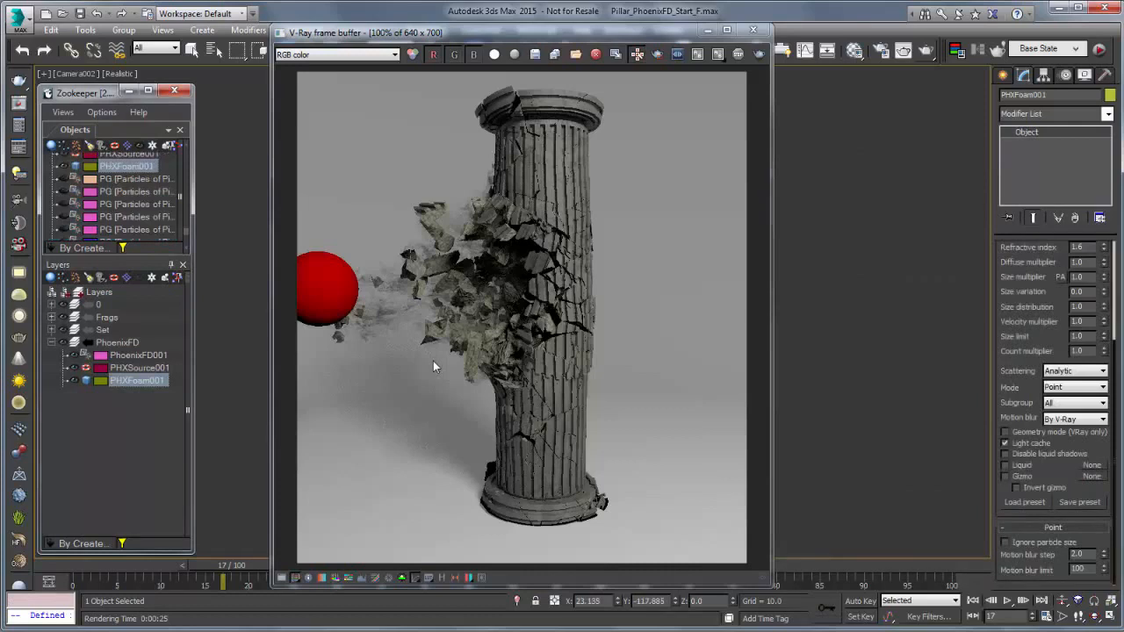
left_click_drag(1025, 395, 1025, 421)
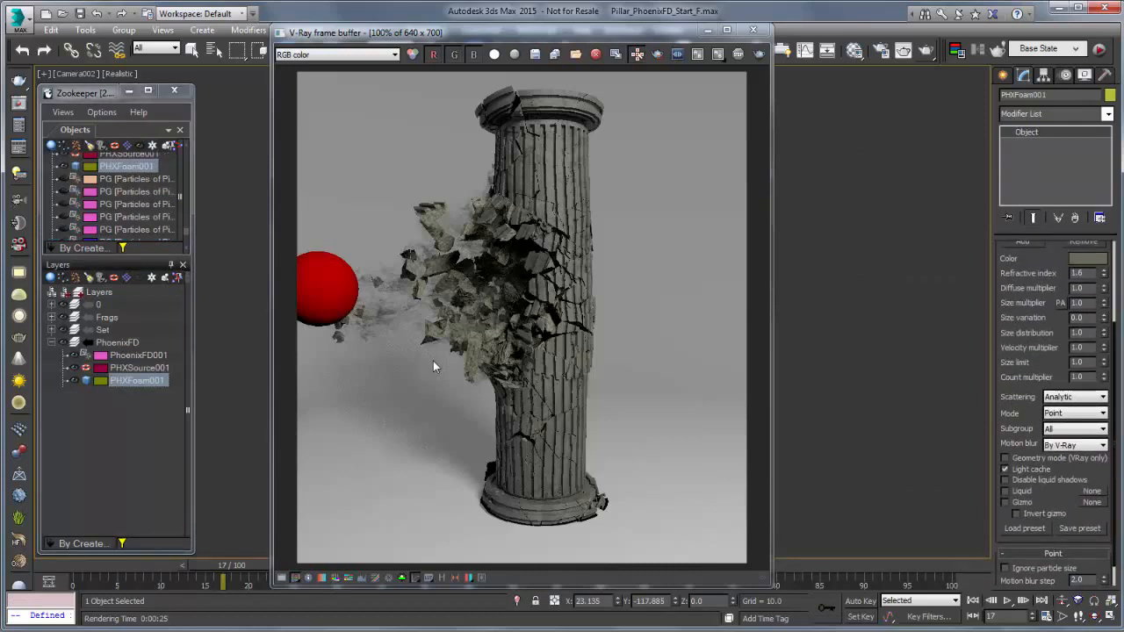
double_click(1078, 377)
type("2")
key("Return")
Step: Render frame 17 with the increased particle count and inspect the denser dust around the fragments
scroll(433, 367, "up", 2)
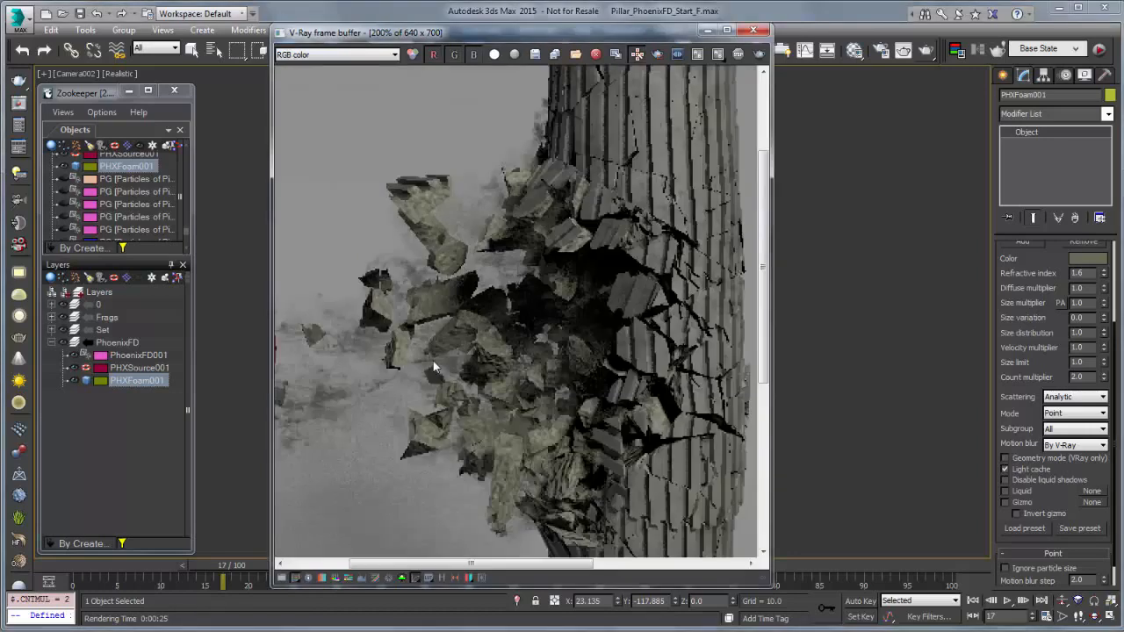
key("shift+q")
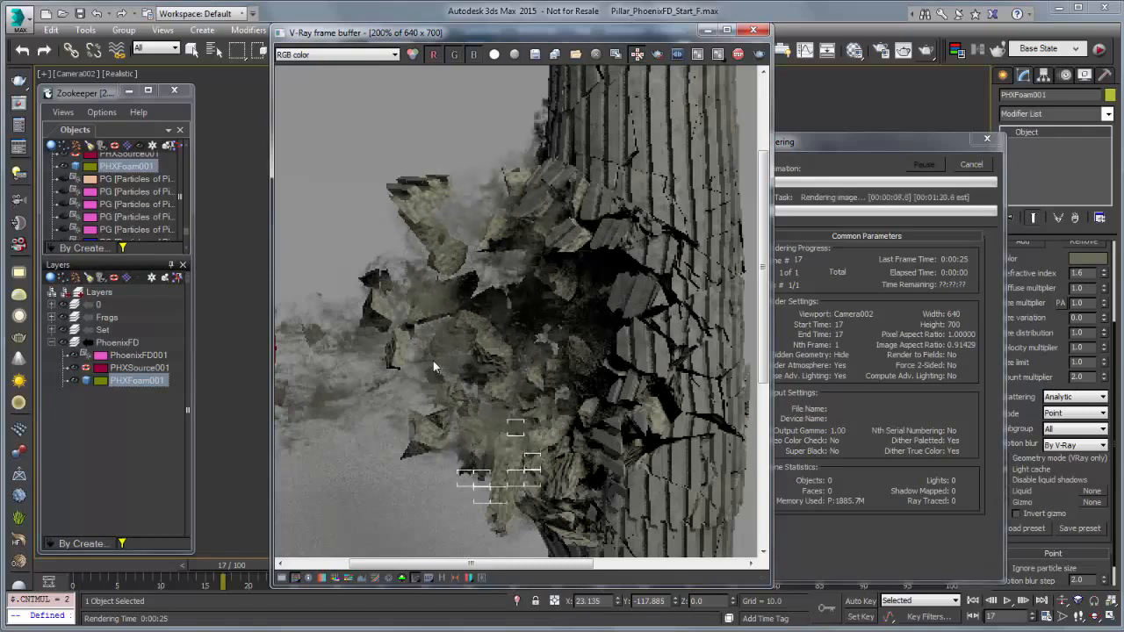
scroll(433, 367, "down", 1)
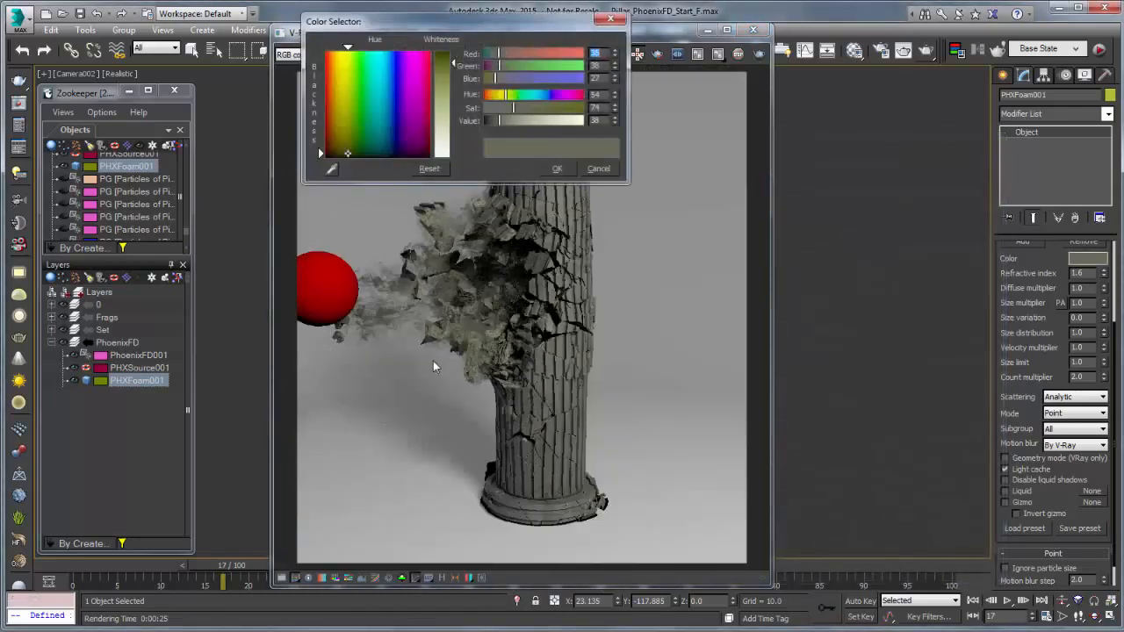
Step: Darken the PHXFoam001 color to a value of 25 and set its refractive index to 1.7
left_click_drag(498, 121, 494, 121)
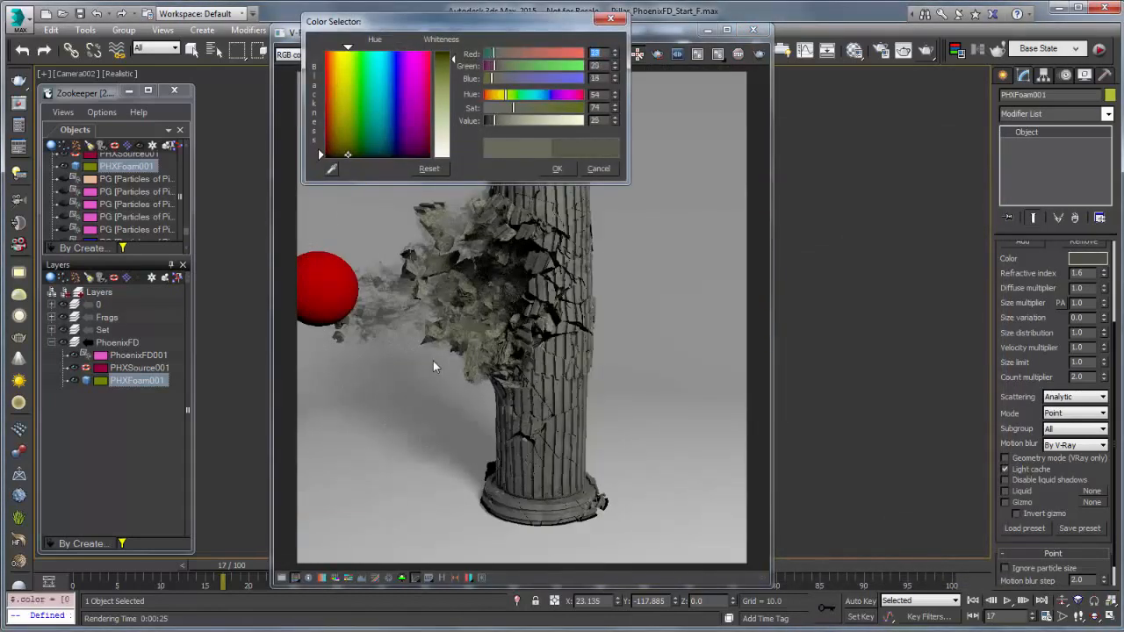
key("Return")
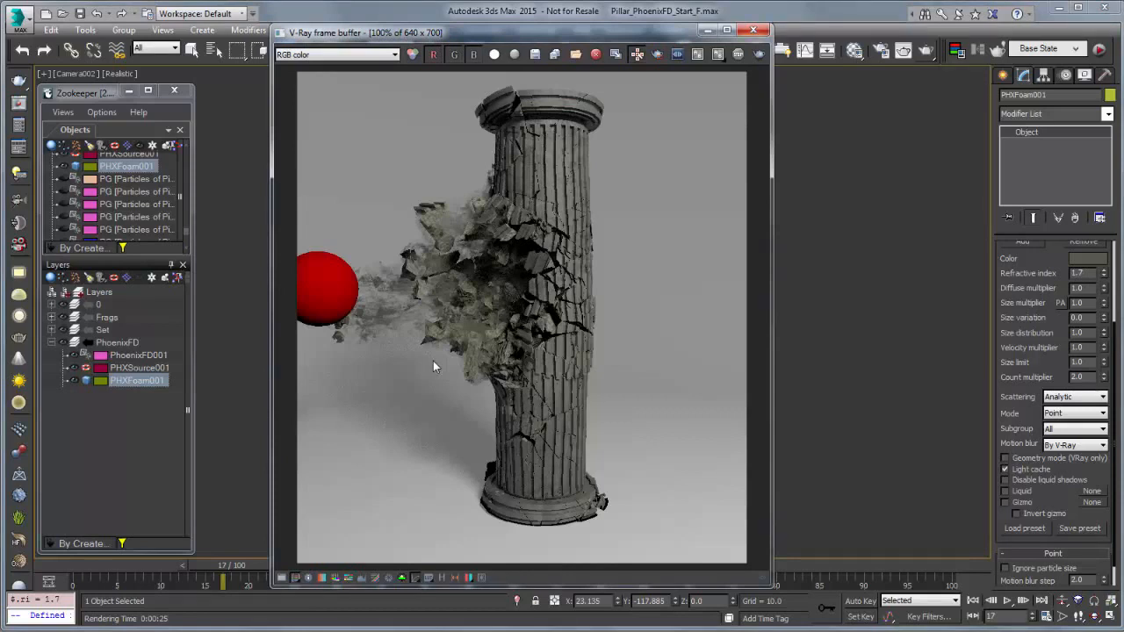
Step: Look through the node properties of PHXFoam001 and render frame 17 with the adjusted foam shading
right_click(145, 380)
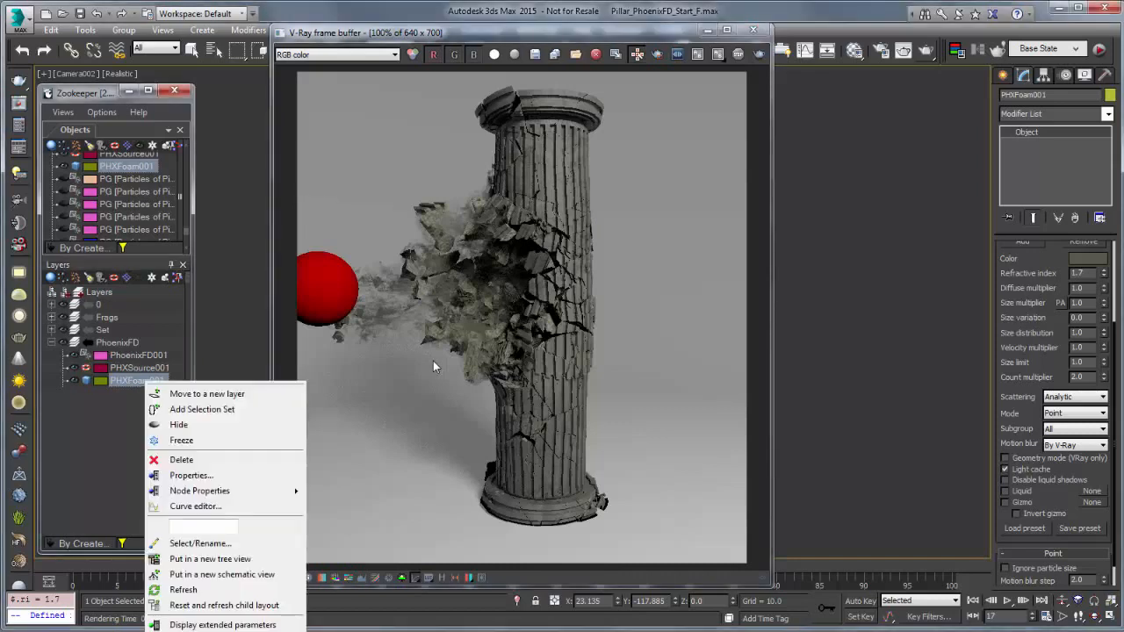
mouse_move(200, 491)
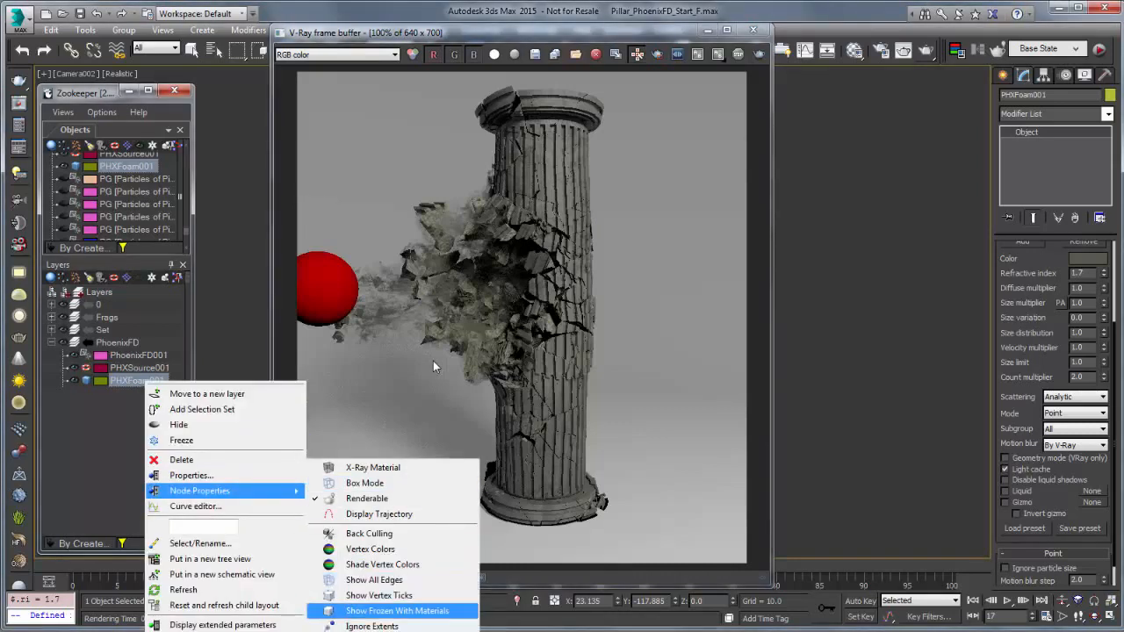
left_click(433, 366)
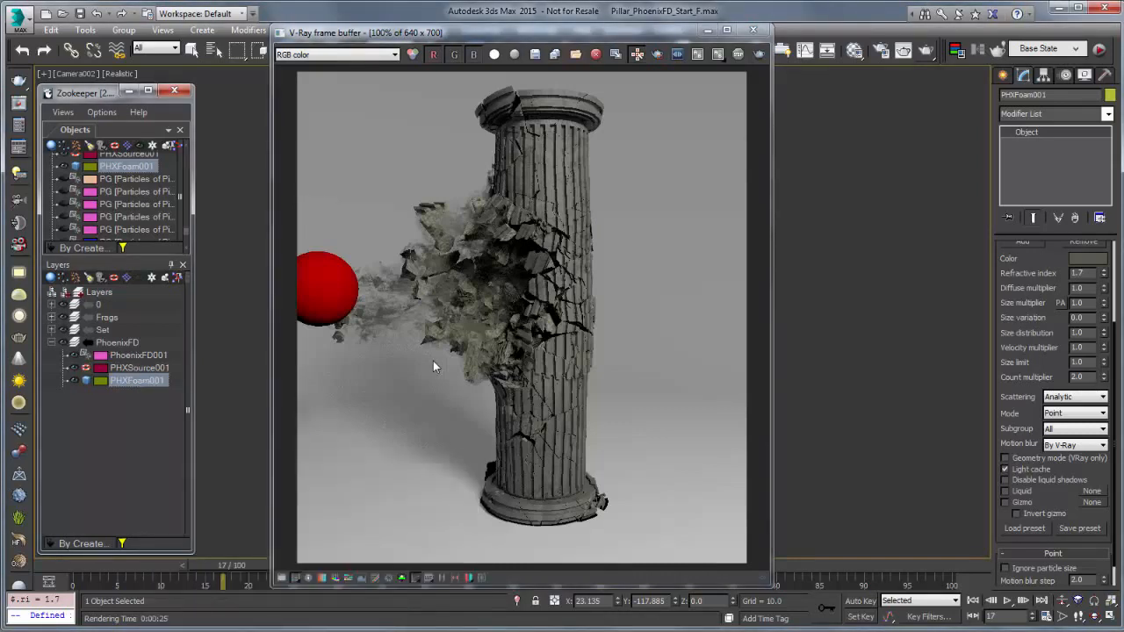
key("shift+q")
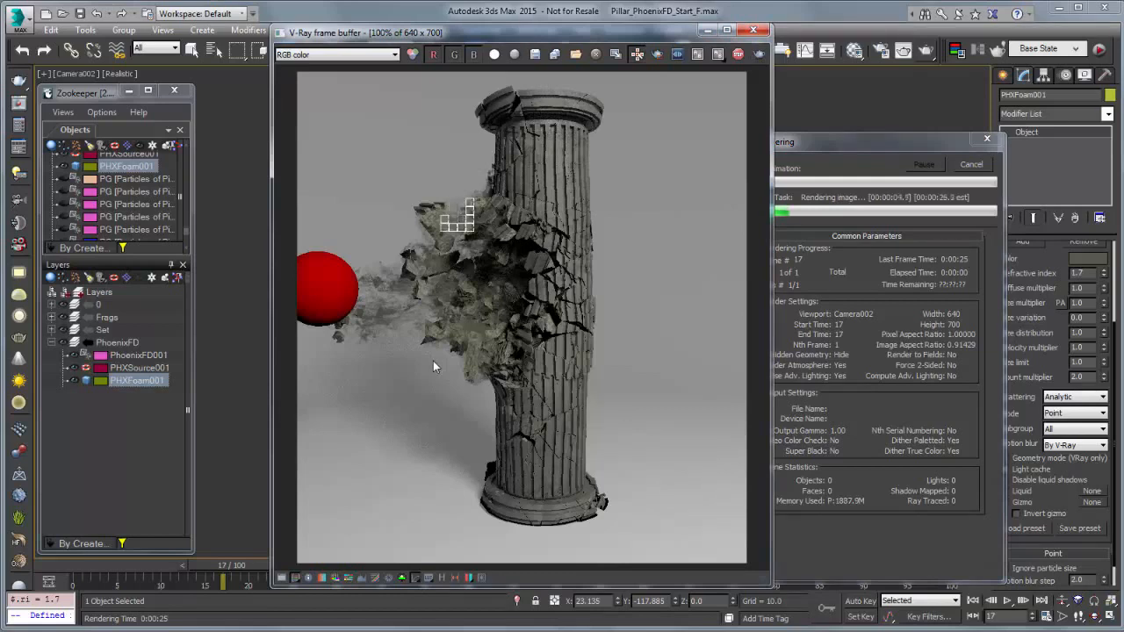
Step: Examine the fragments and surrounding dust in the frame 17 render at close range and at full view
scroll(433, 366, "up", 1)
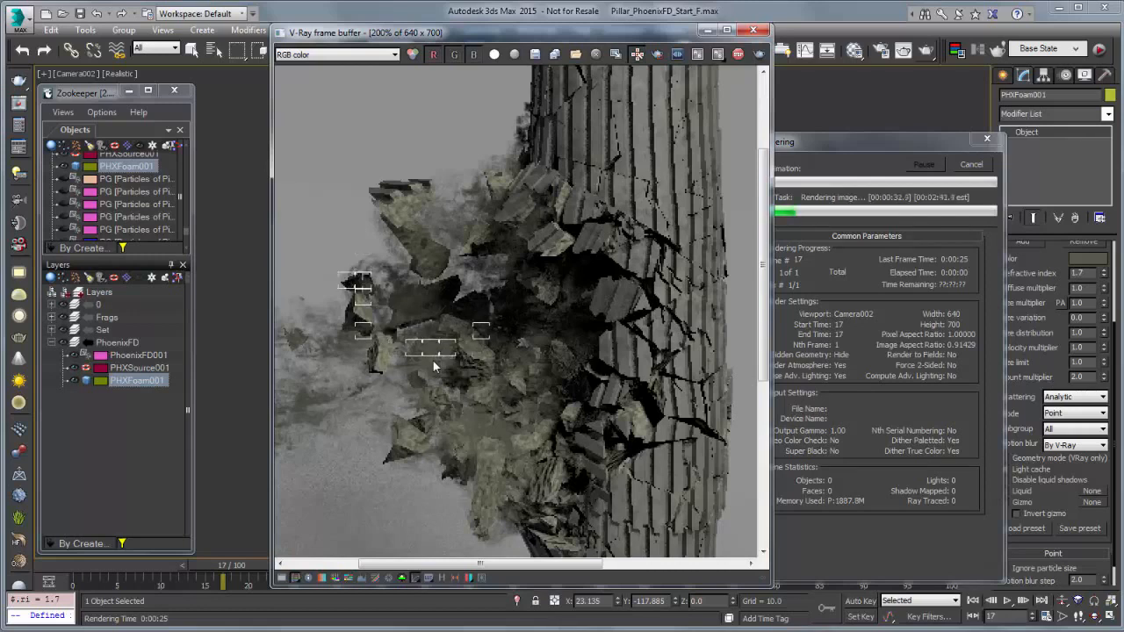
double_click(433, 367)
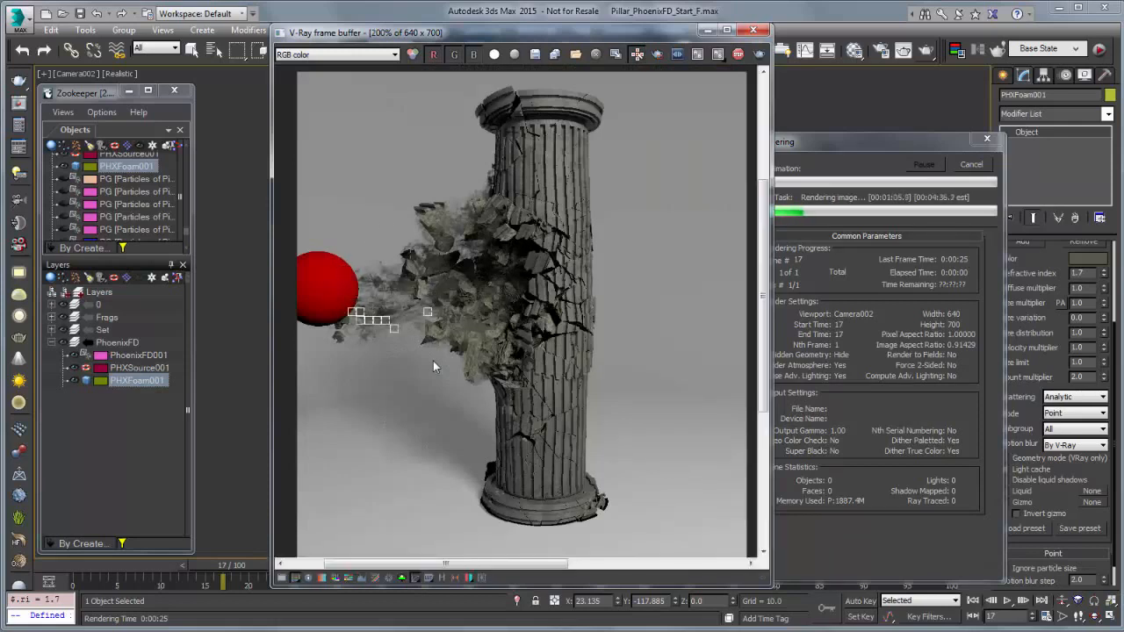
scroll(433, 367, "up", 1)
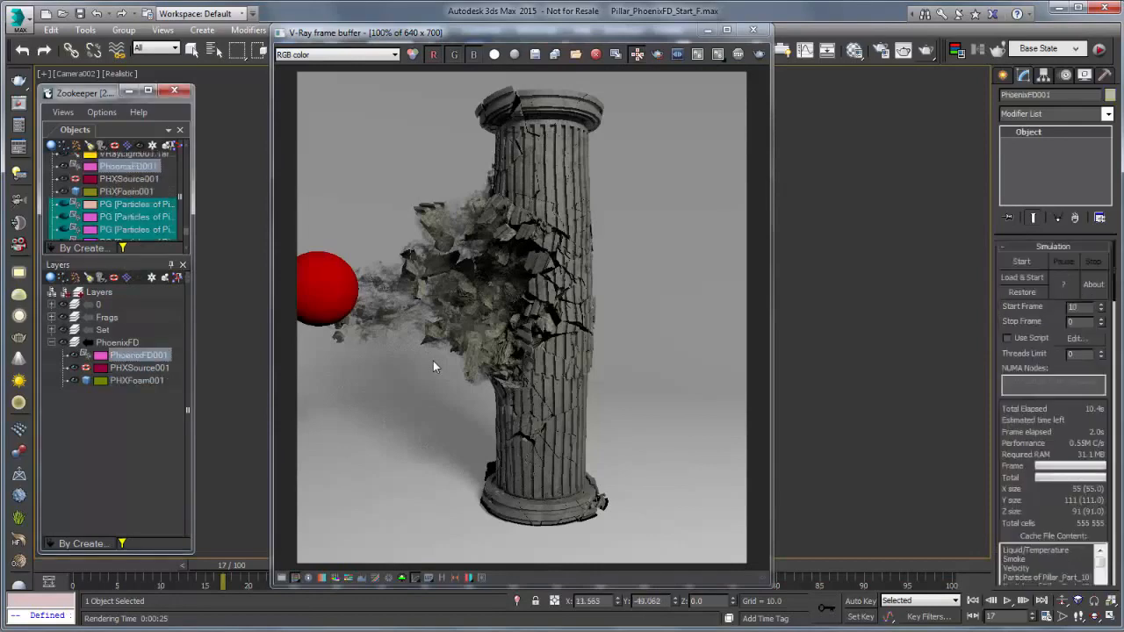
Step: Open the PhoenixFD001 colors and transparency render parameters and base the smoke color on Smoke
right_click(1045, 404)
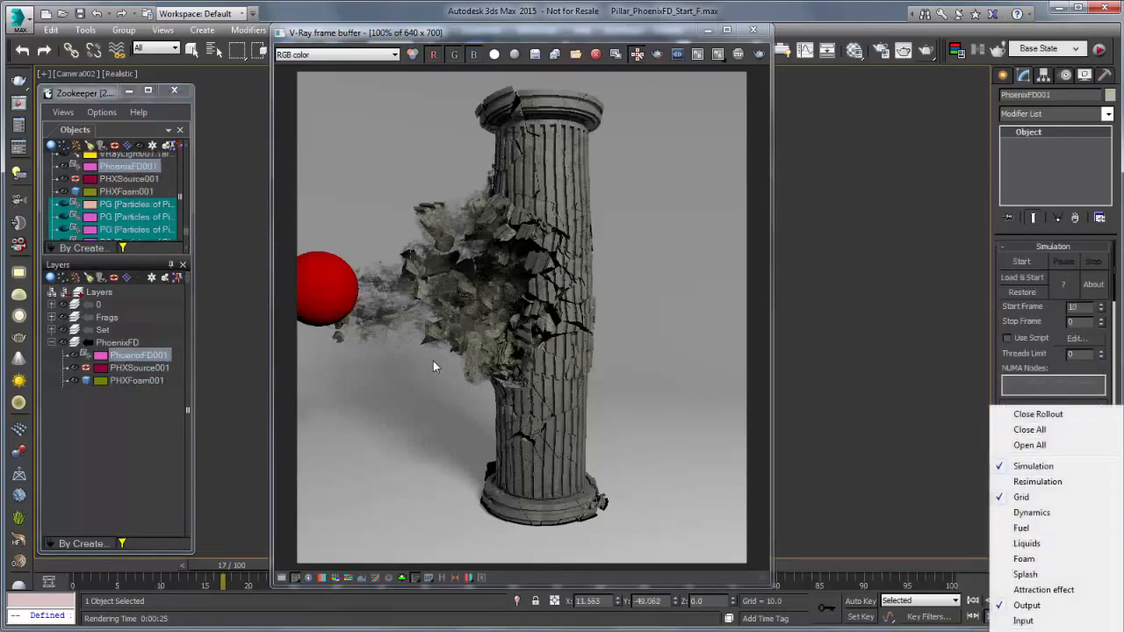
left_click(1027, 629)
left_click(1052, 565)
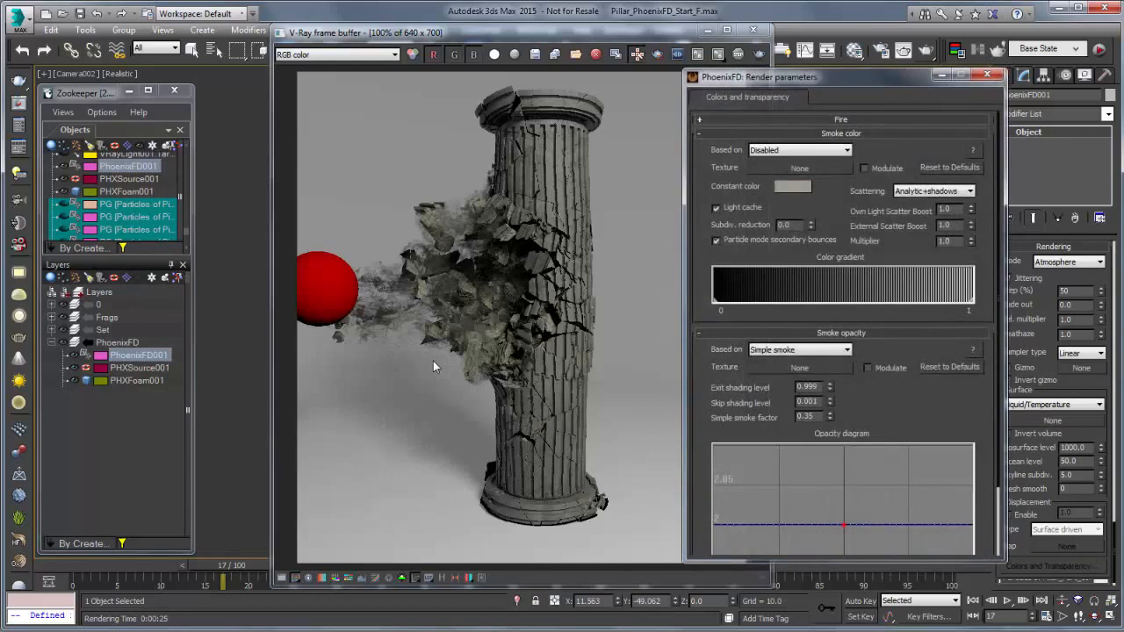
left_click(799, 150)
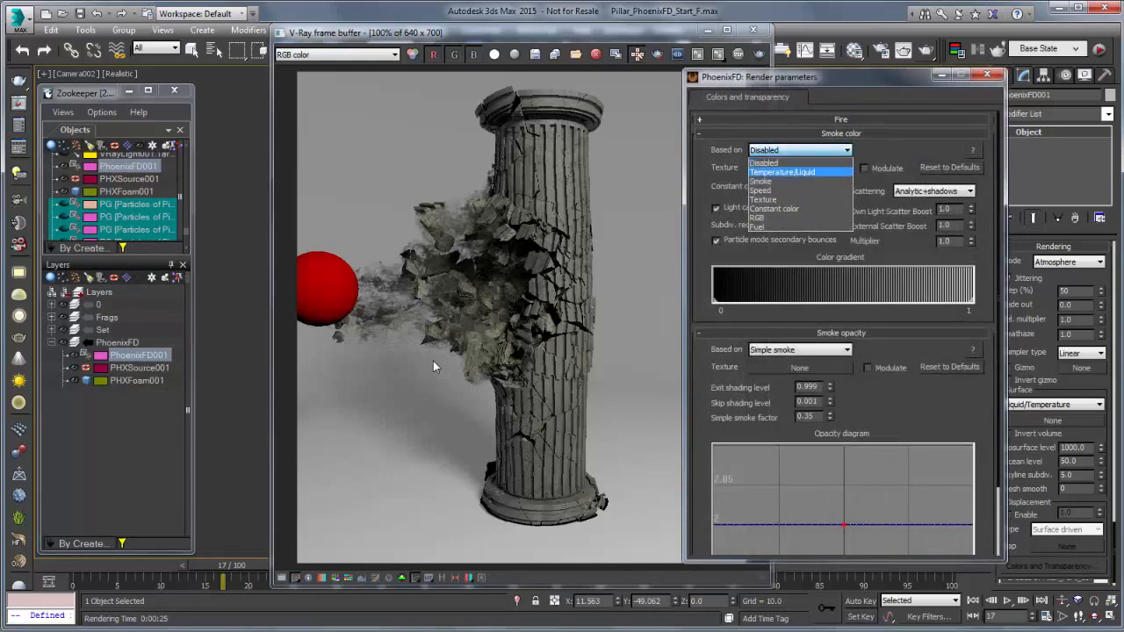
left_click(760, 180)
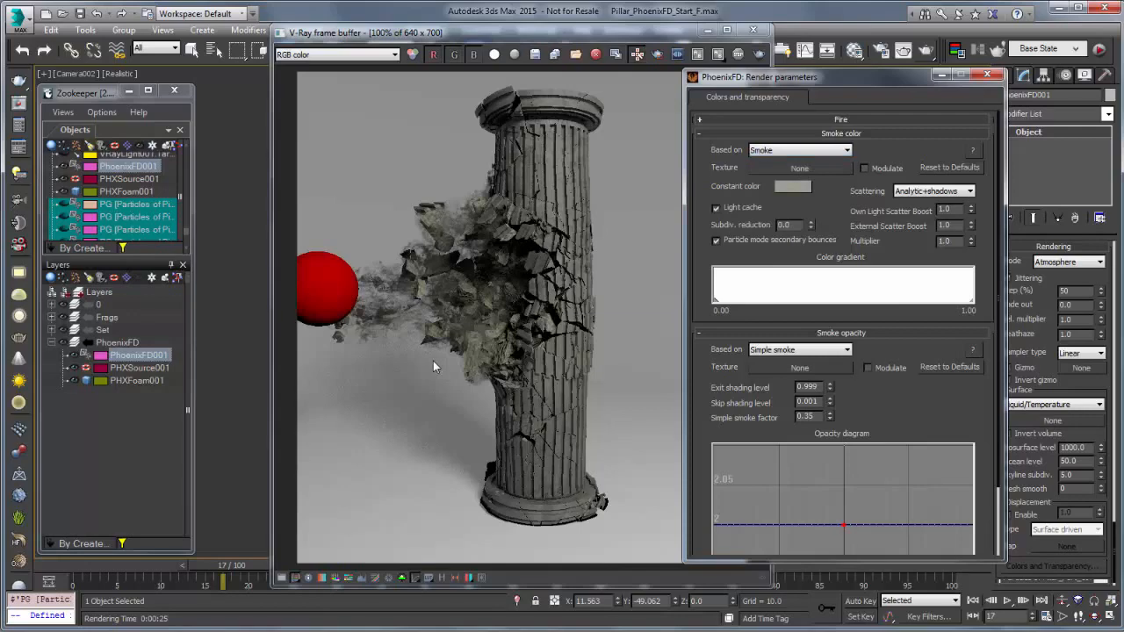
Step: Render frame 17 with the smoke color enabled and inspect the smoke around the fragments and the red ball
left_click(758, 54)
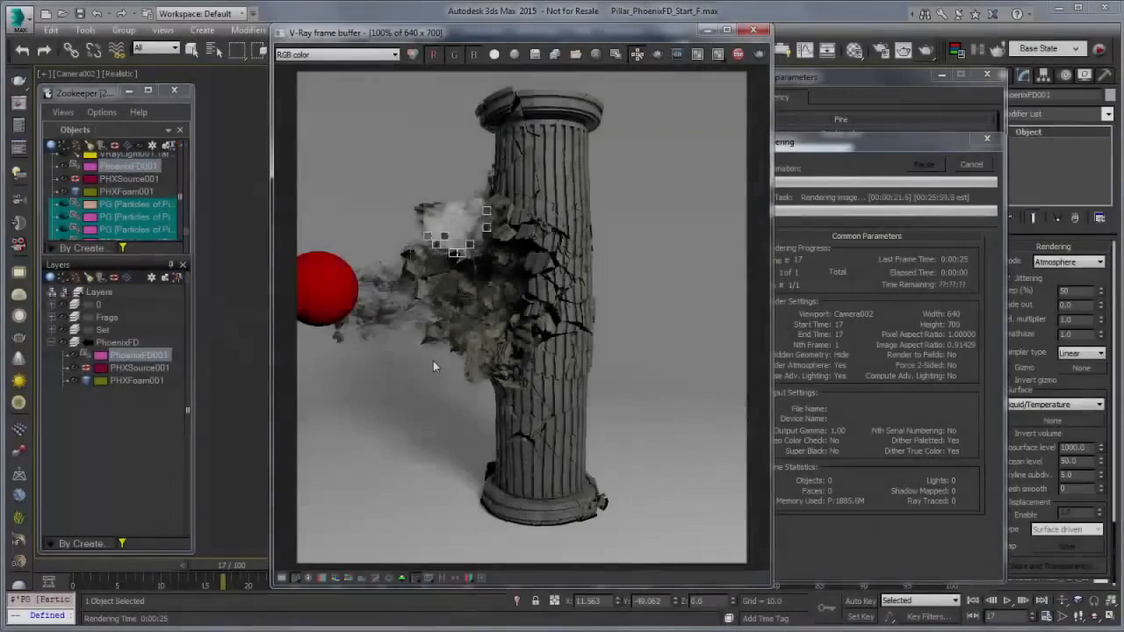
scroll(434, 368, "up", 2)
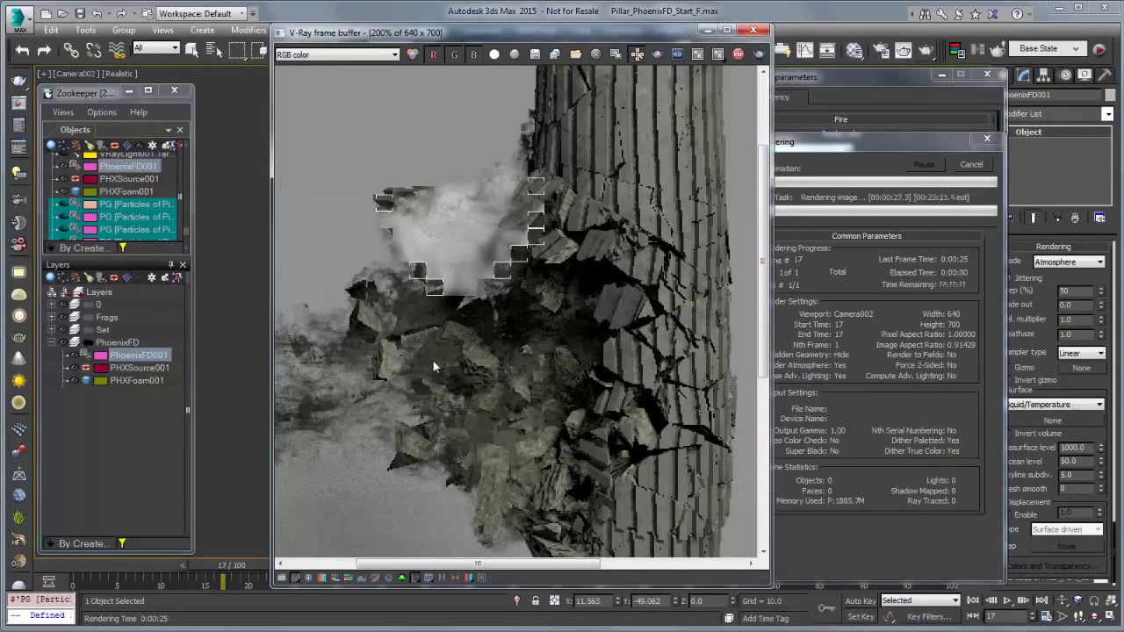
scroll(434, 367, "down", 1)
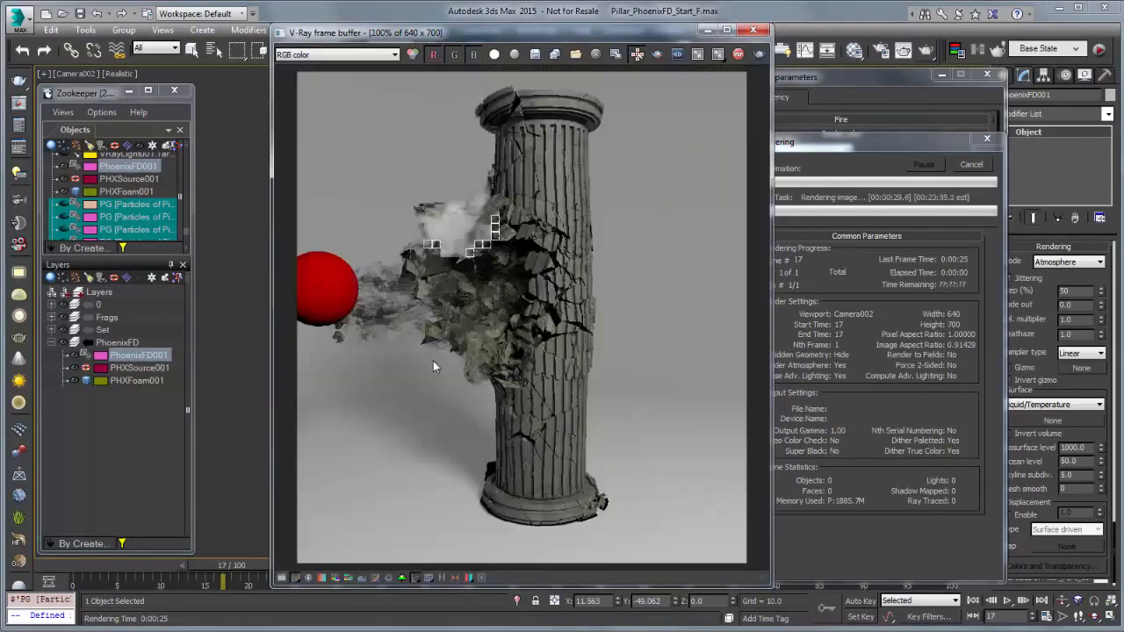
scroll(434, 367, "up", 1)
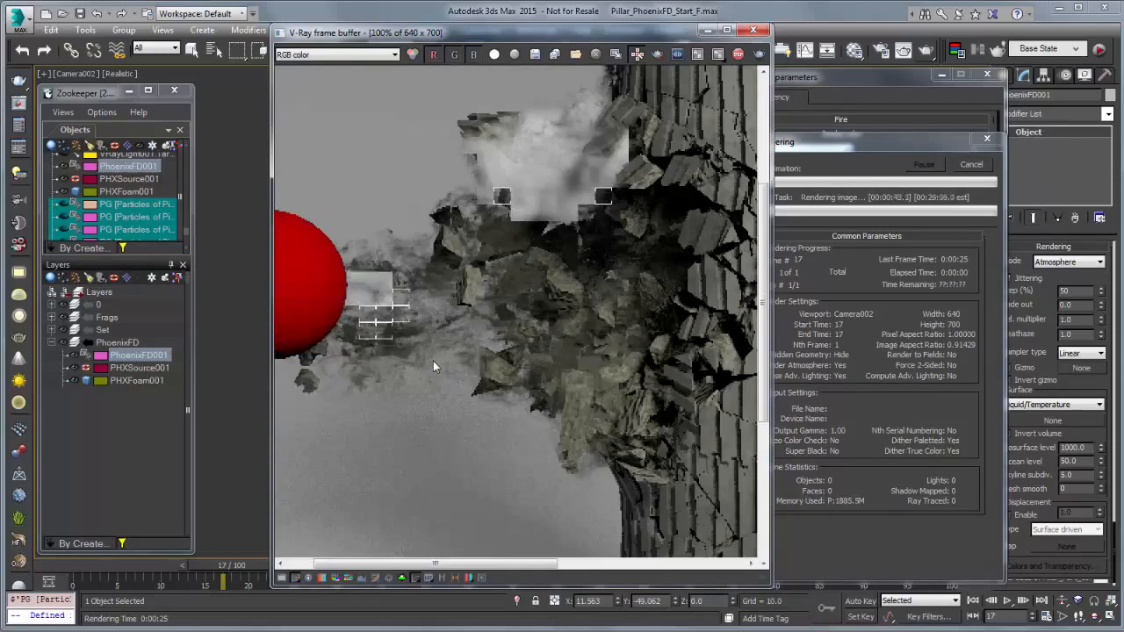
scroll(434, 367, "down", 1)
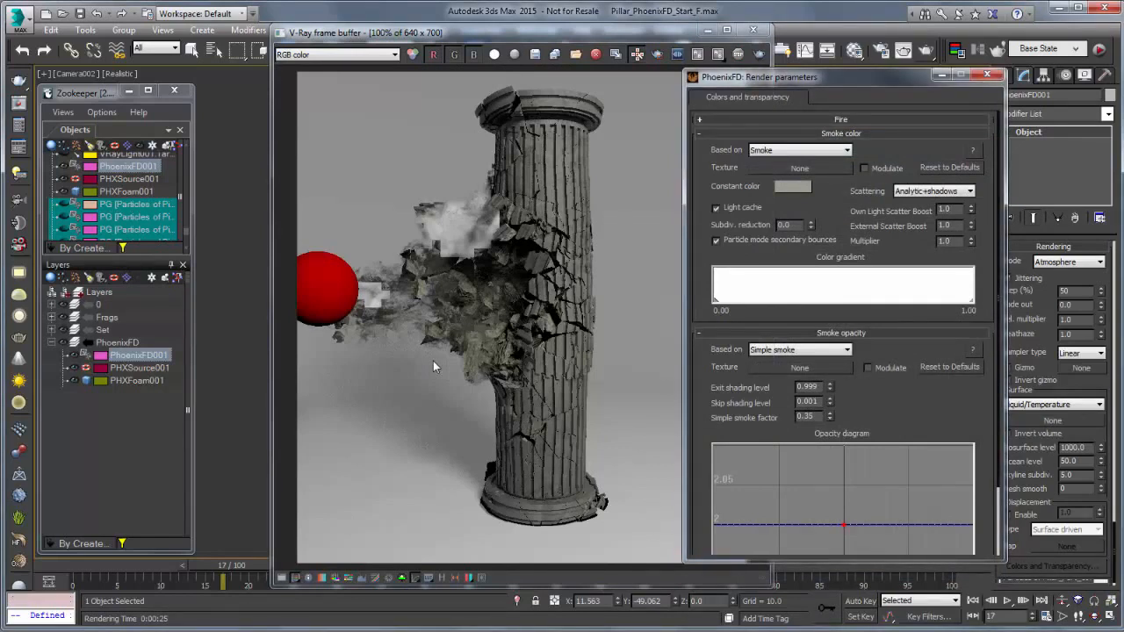
Step: Lower the simple smoke factor to 0.2, then render frame 17 and inspect the smoke's density
key("shift+Left")
key("shift+Left")
type("2")
key("Tab")
key("F9")
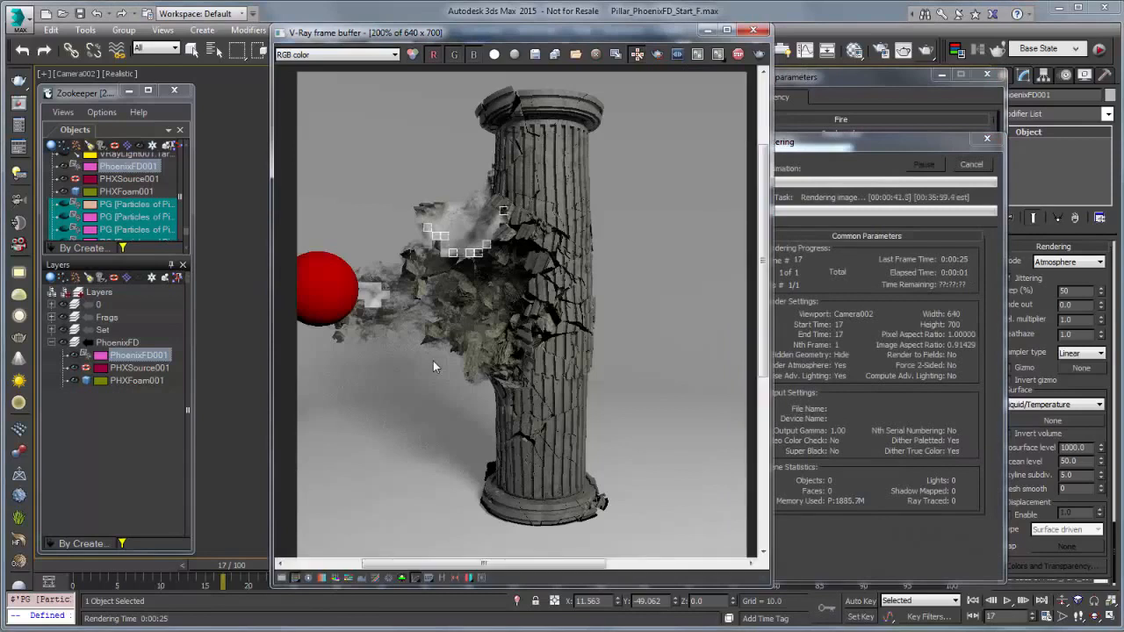
scroll(433, 367, "up", 1)
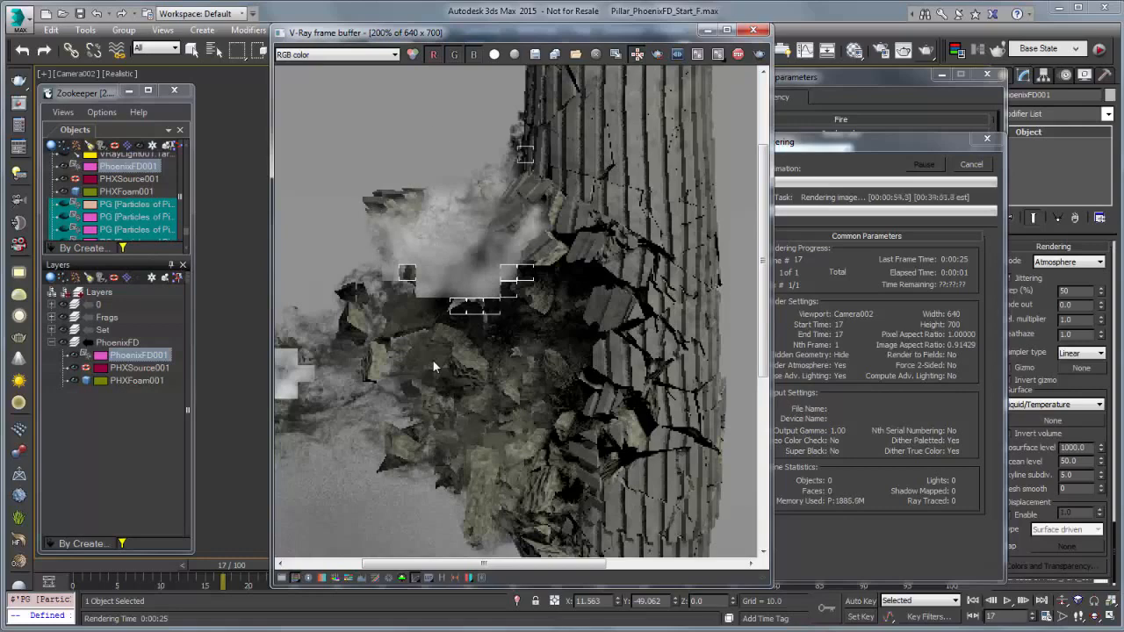
scroll(433, 367, "down", 3)
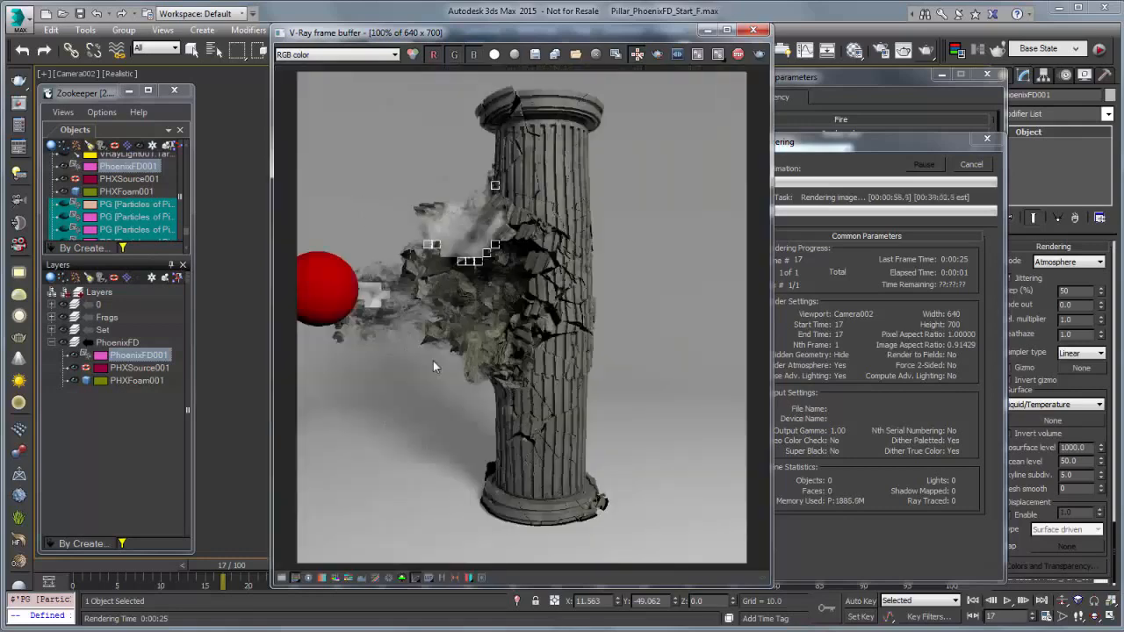